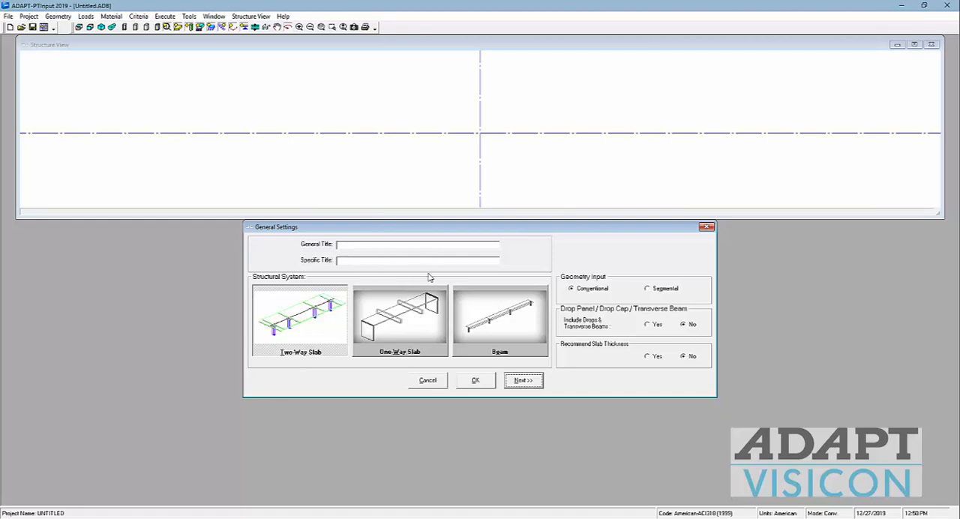
Step: Set the structural system to One-Way Slab with transverse beams included, and choose the American-ACI318 (2014) / IBC 2015 design code
click(397, 321)
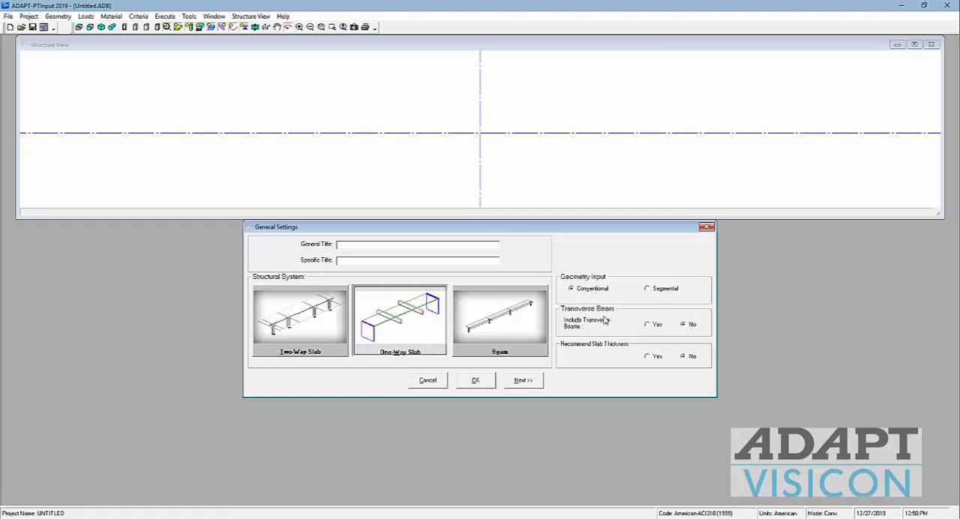
click(650, 328)
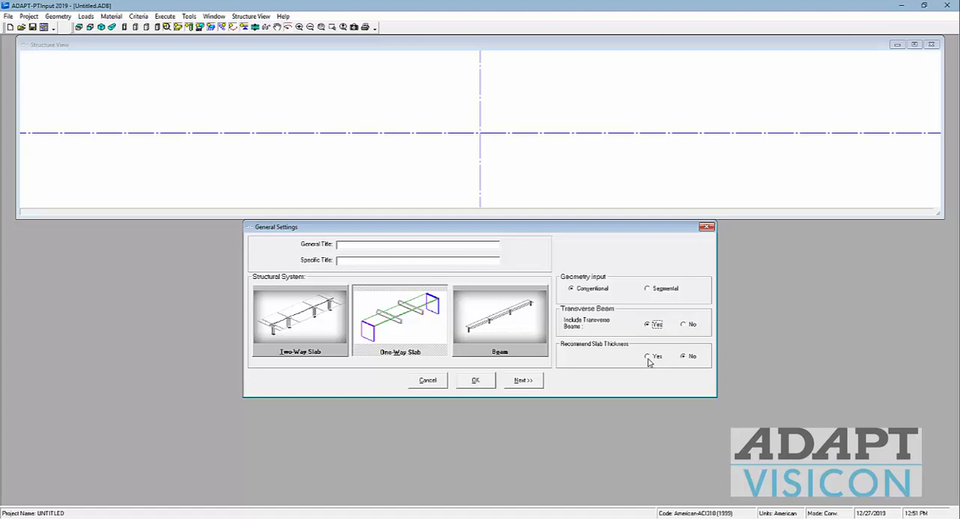
click(528, 380)
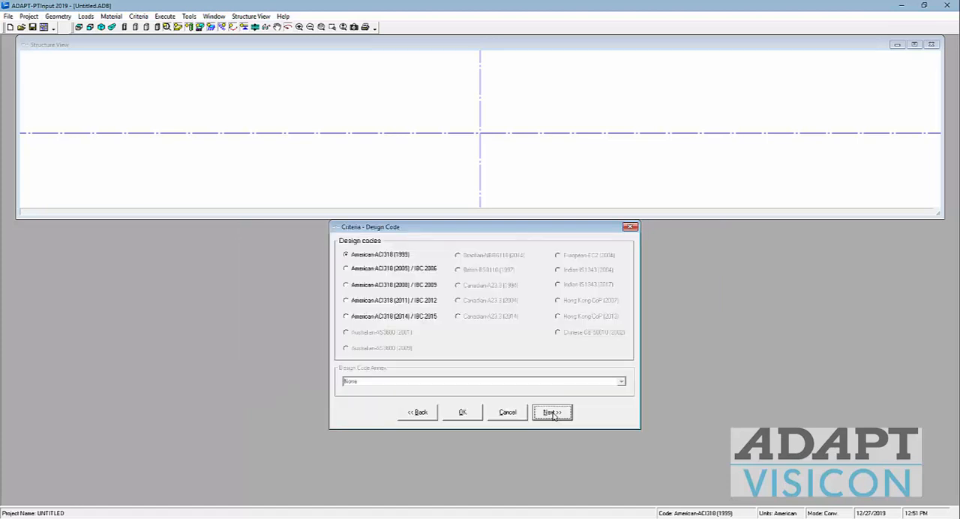
click(357, 318)
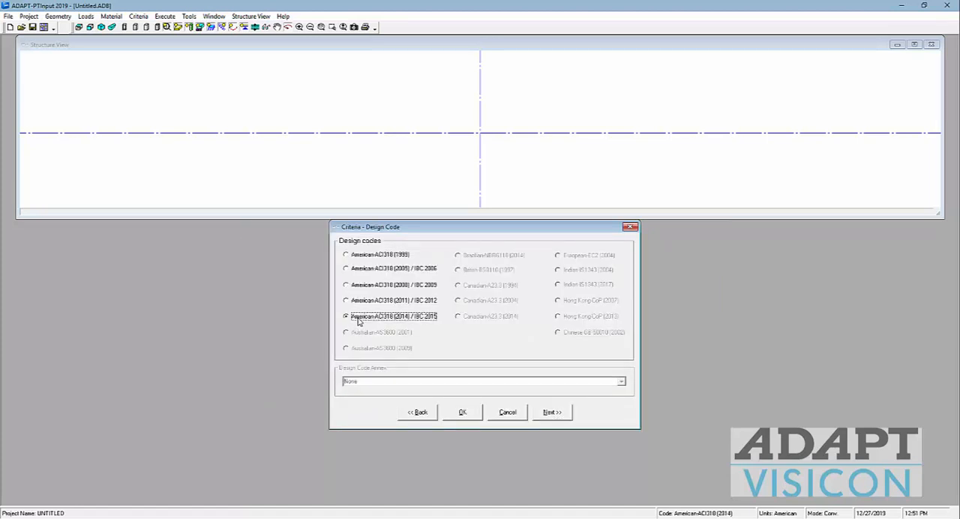
click(552, 411)
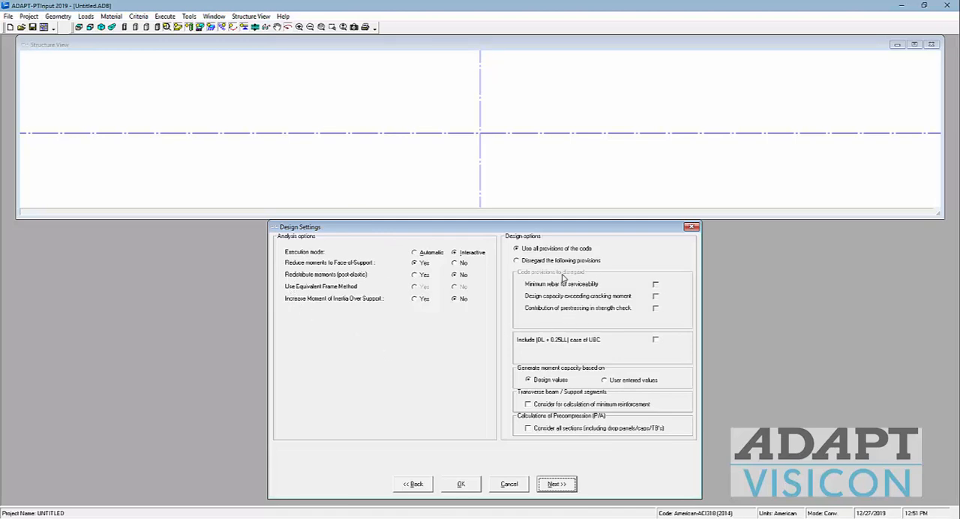
Step: Try the option to disregard code provisions, and return to using all provisions of the code
click(528, 261)
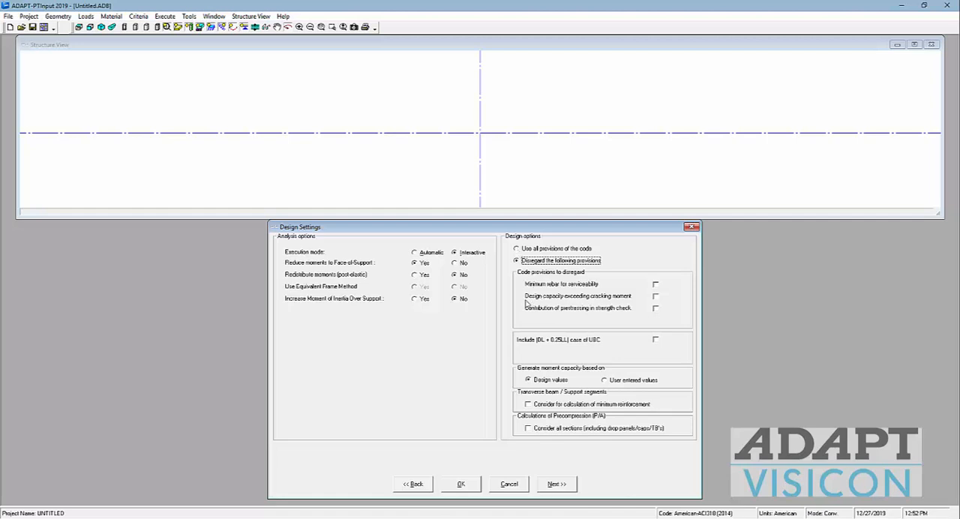
click(516, 249)
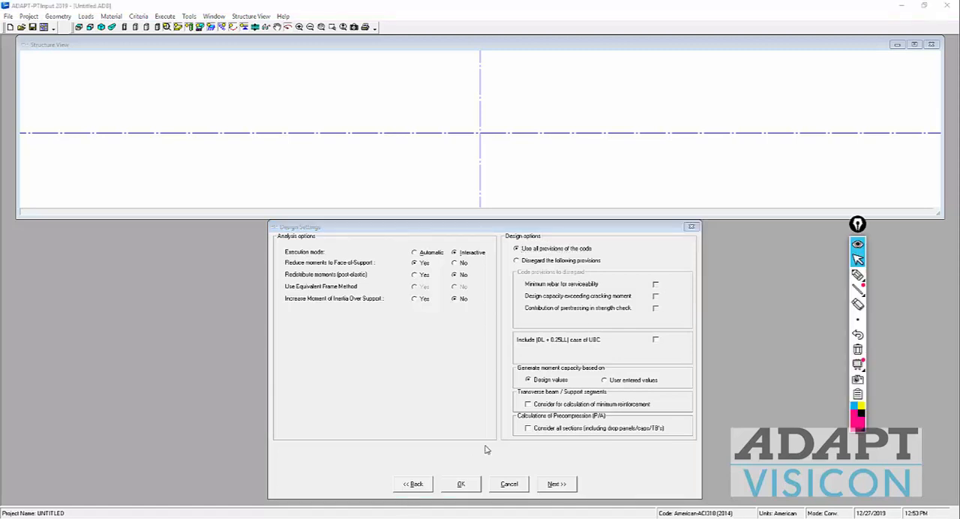
Step: Sketch a freehand slab section with downstand beams across the structure view, and mark two of the beams
click(857, 276)
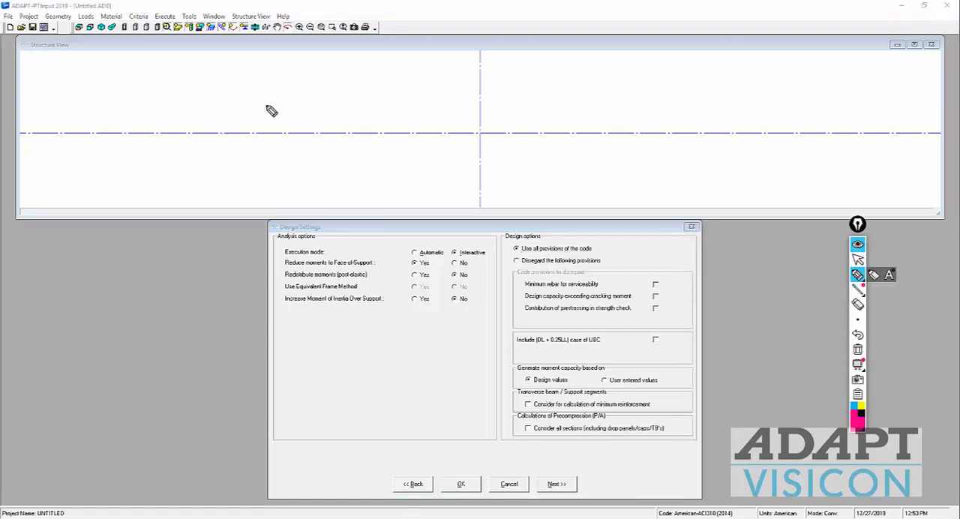
mouse_move(312, 89)
mouse_down()
mouse_move(789, 105)
mouse_move(846, 98)
mouse_move(836, 120)
mouse_move(776, 124)
mouse_move(769, 136)
mouse_move(737, 121)
mouse_move(637, 117)
mouse_move(628, 128)
mouse_move(601, 113)
mouse_move(522, 111)
mouse_move(475, 123)
mouse_move(474, 107)
mouse_move(380, 104)
mouse_move(316, 107)
mouse_move(307, 120)
mouse_move(231, 104)
mouse_up()
mouse_move(303, 89)
mouse_down()
mouse_move(223, 100)
mouse_move(232, 120)
mouse_up()
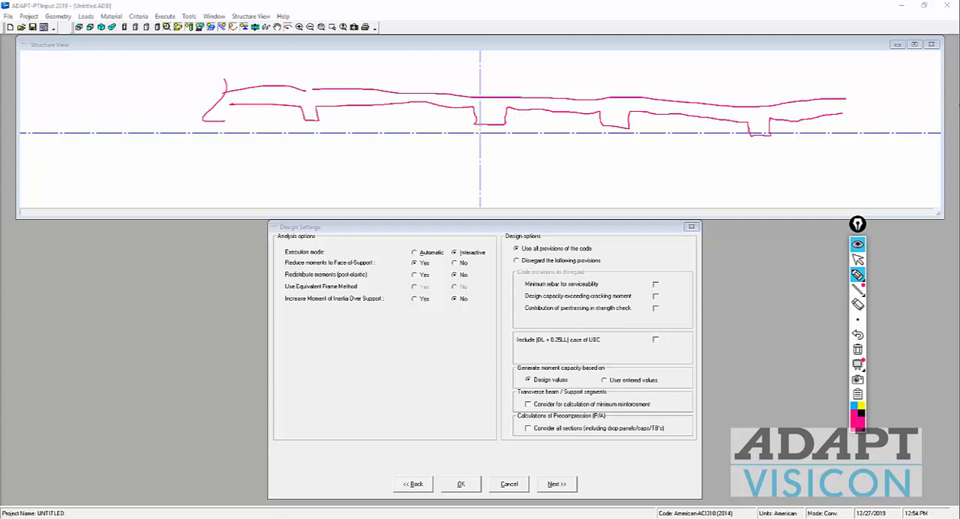
drag(849, 96, 839, 122)
drag(753, 97, 756, 158)
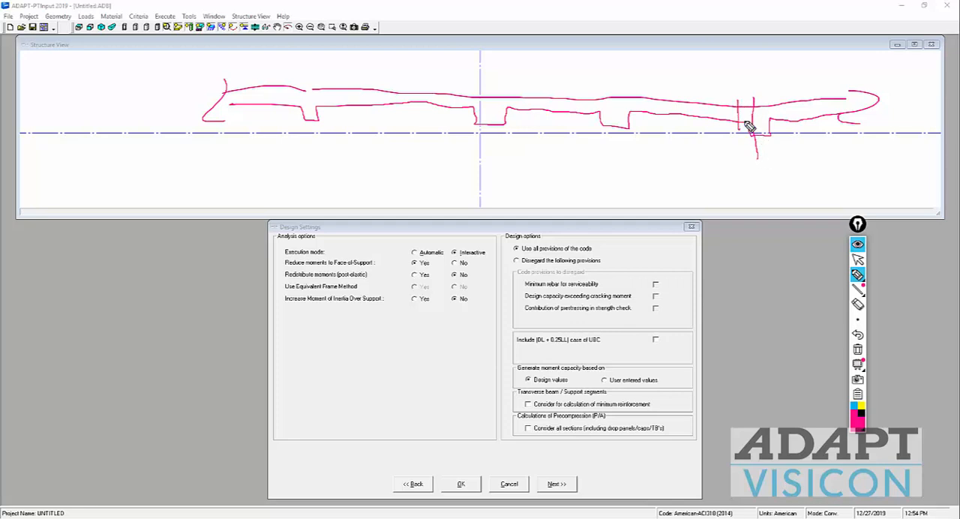
drag(738, 132, 738, 101)
mouse_move(630, 131)
mouse_down()
mouse_move(608, 128)
mouse_move(630, 118)
mouse_move(606, 129)
mouse_up()
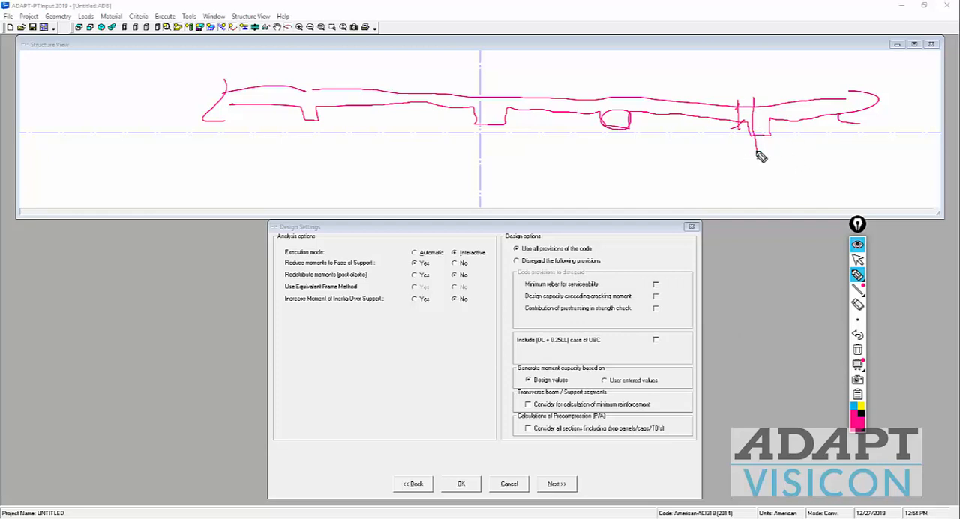
Step: Mark the section cuts through and beside the middle beam of the sketch, and clear all pen annotations
click(857, 273)
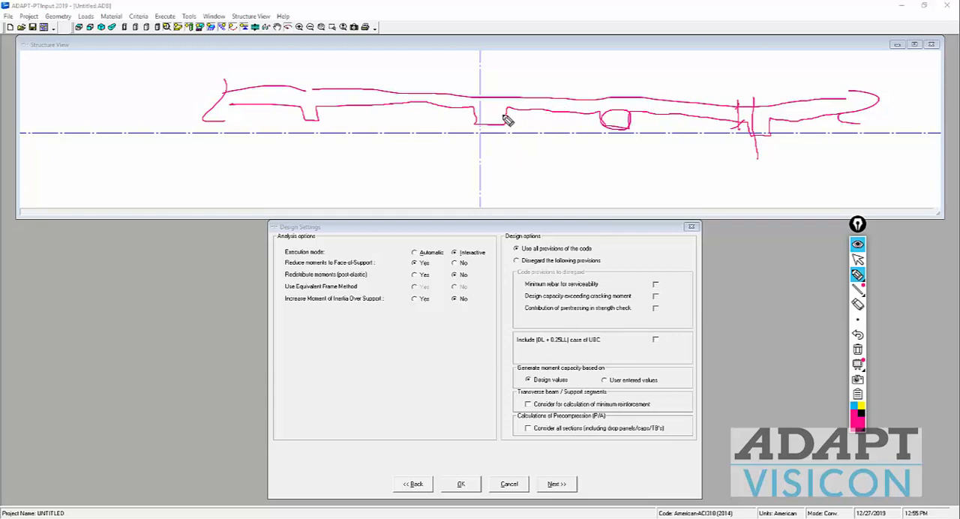
mouse_move(508, 108)
mouse_down()
mouse_move(475, 108)
mouse_move(521, 117)
mouse_up()
drag(497, 85, 498, 129)
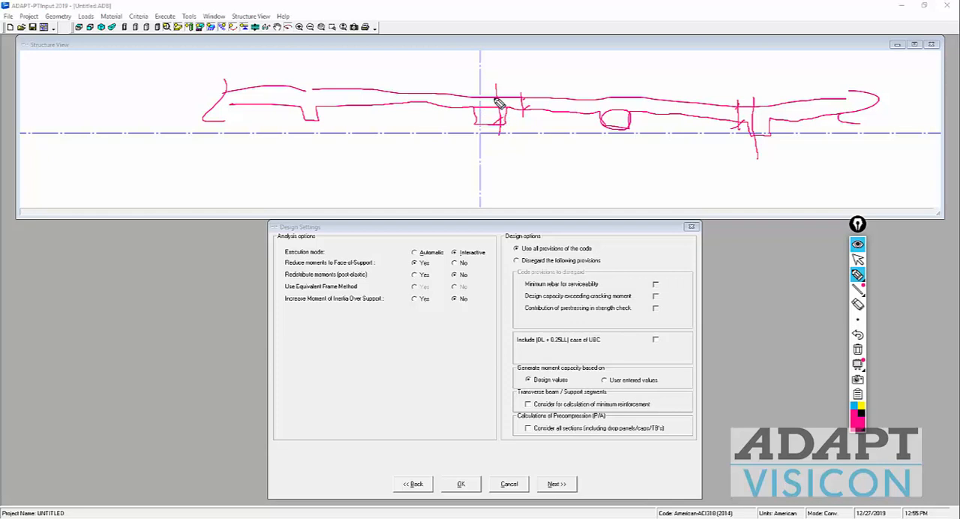
drag(495, 98, 507, 94)
drag(493, 128, 506, 120)
drag(457, 118, 456, 102)
drag(463, 103, 475, 118)
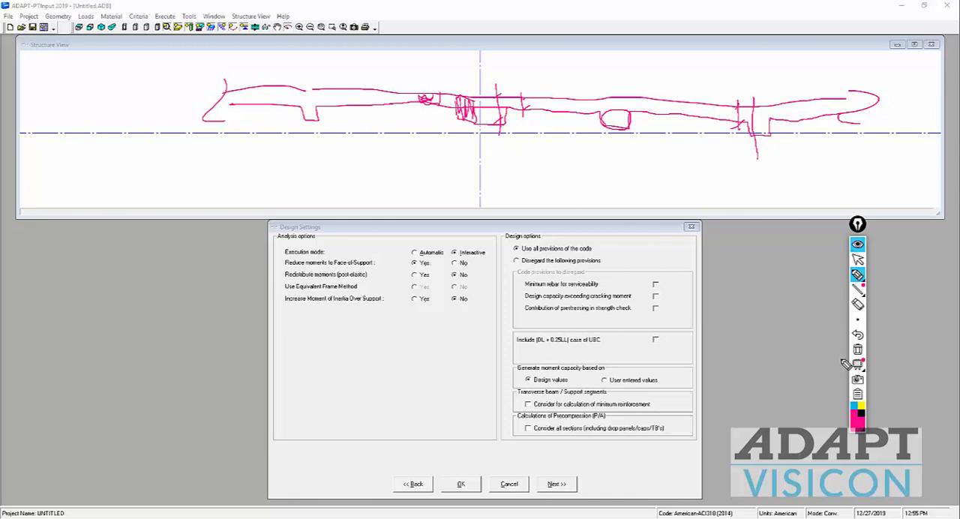
click(858, 349)
click(857, 259)
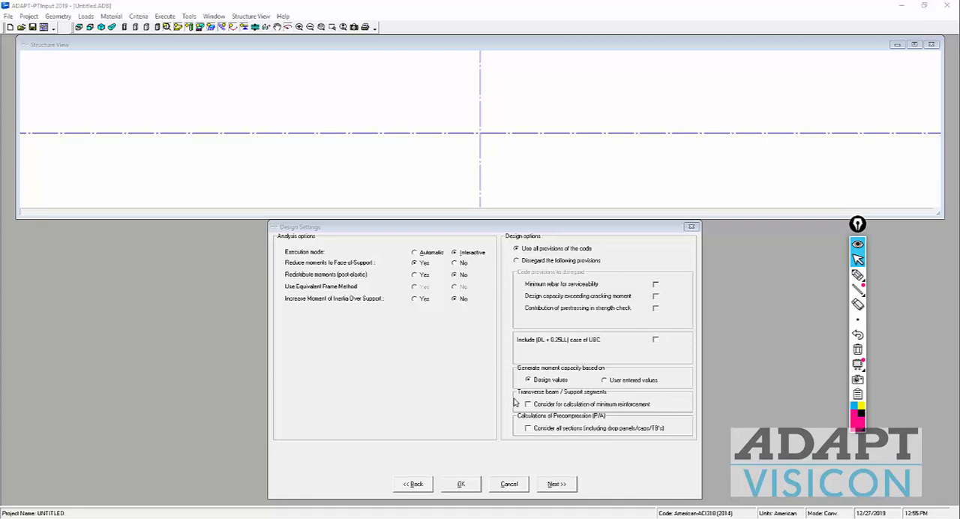
Step: Accept the design settings and set the number of spans to 7 in the span geometry
click(569, 483)
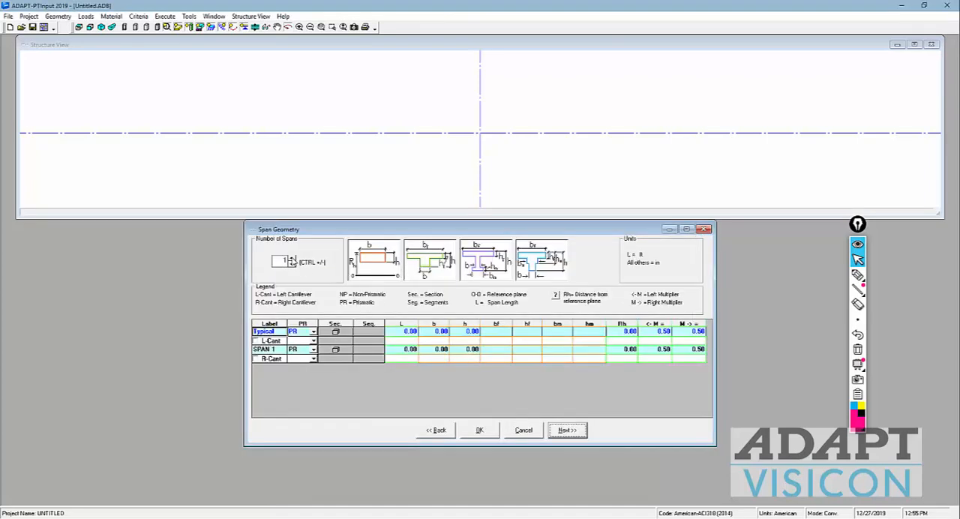
key(ctrl+plus)
key(ctrl+plus)
key(ctrl+plus)
key(ctrl+plus)
key(ctrl+plus)
key(ctrl+plus)
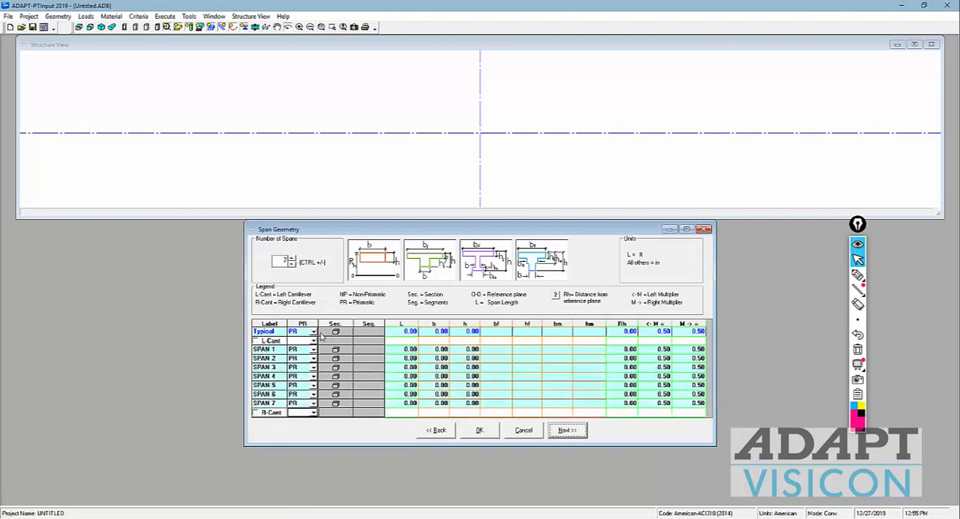
Step: Set the length of span 1 to 30 ft and the length of span 2 to 27.50 ft
click(406, 350)
click(405, 350)
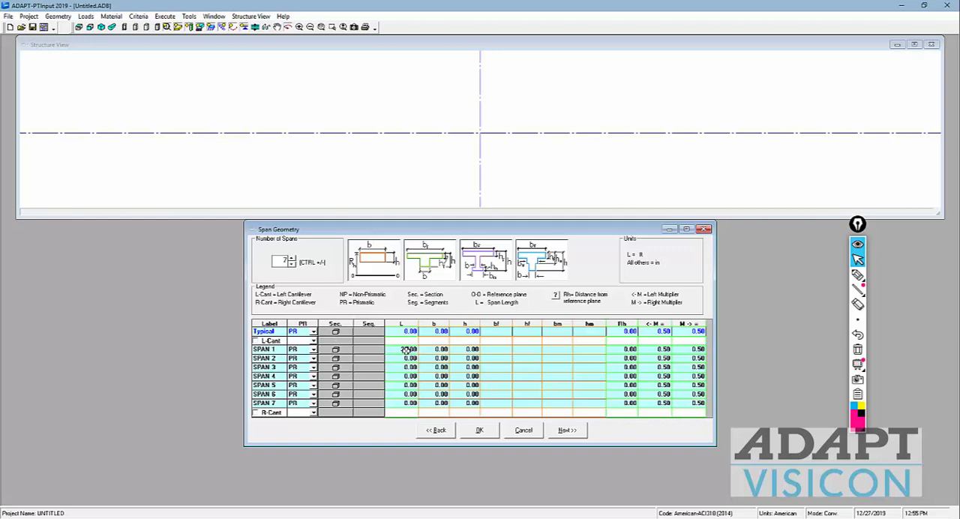
click(406, 359)
click(403, 360)
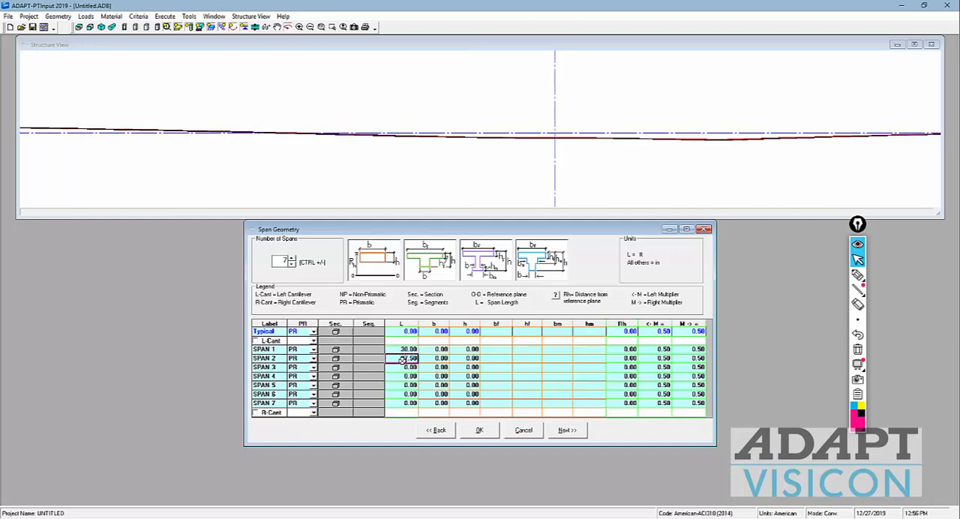
Step: Copy the 27.50 ft length from span 2 to spans 3 through 6
key(Down)
key(ctrl+v)
key(Down)
key(ctrl+v)
key(Down)
text(27.50)
key(Down)
text(27.50)
key(Down)
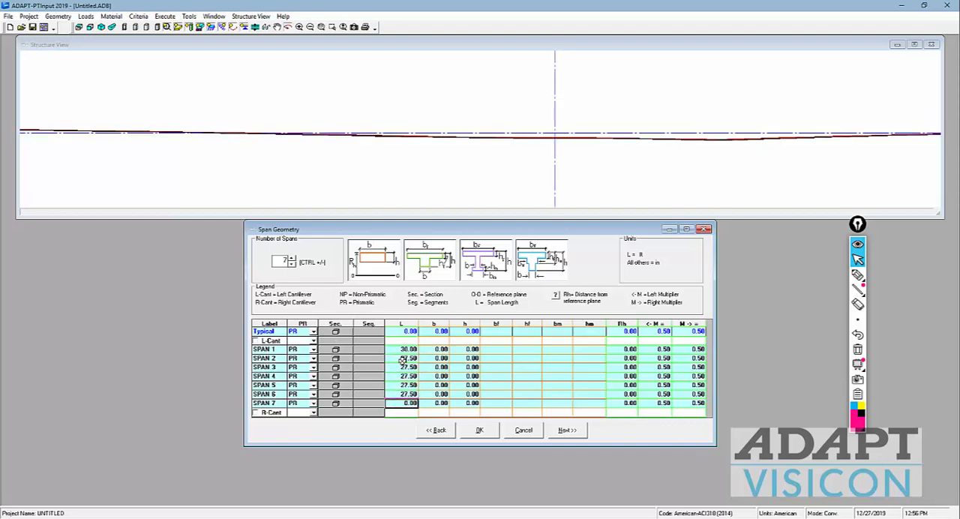
Step: Set the length of span 7 to 30 ft and select the b value of the Typical row
text(30)
key(Up)
key(Up)
key(Up)
key(Up)
key(Up)
key(Up)
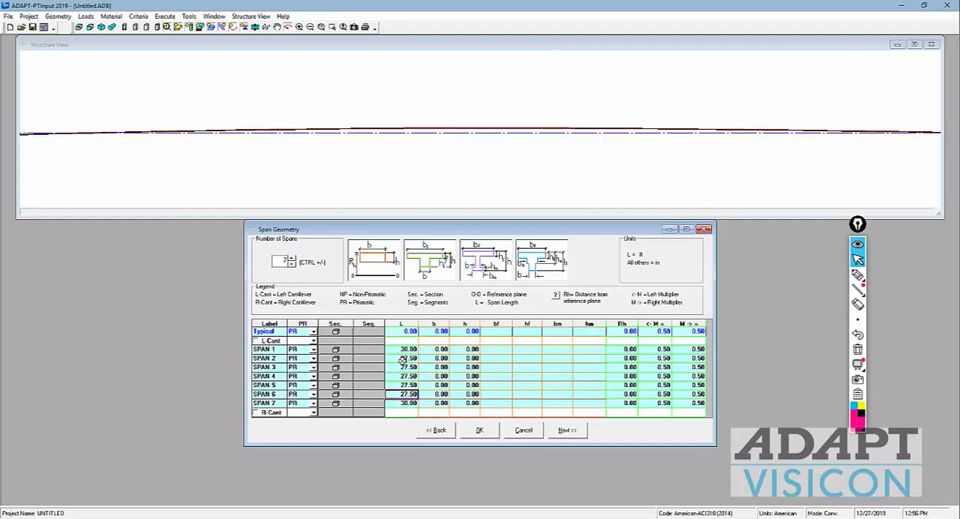
key(Right)
key(Up)
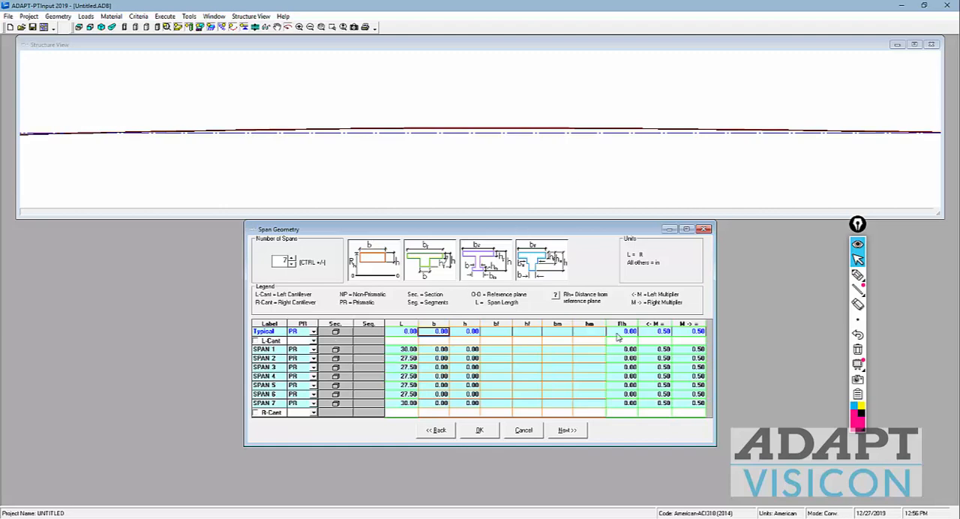
Step: Sketch seven parallel beams in plan as pairs of vertical lines across the structure view, with a double-headed span arrow
click(858, 275)
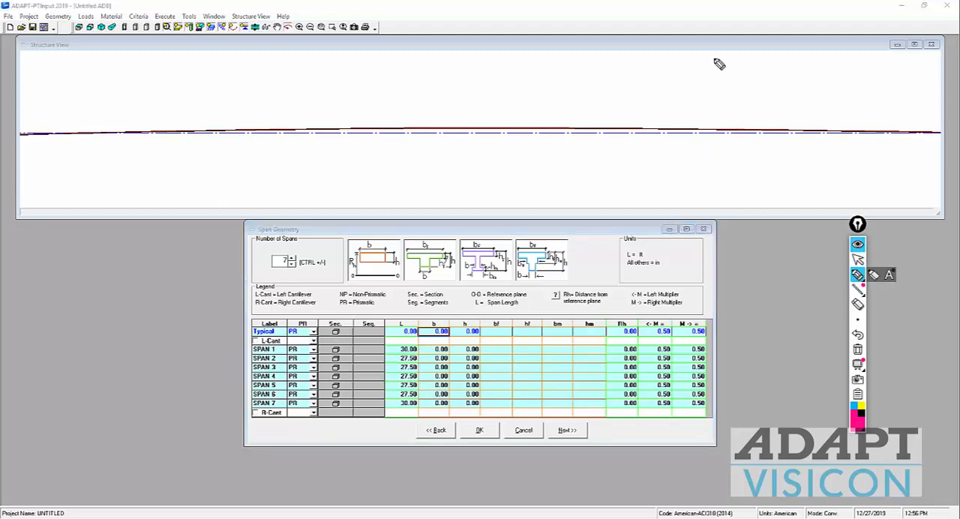
drag(714, 59, 726, 183)
drag(698, 62, 704, 197)
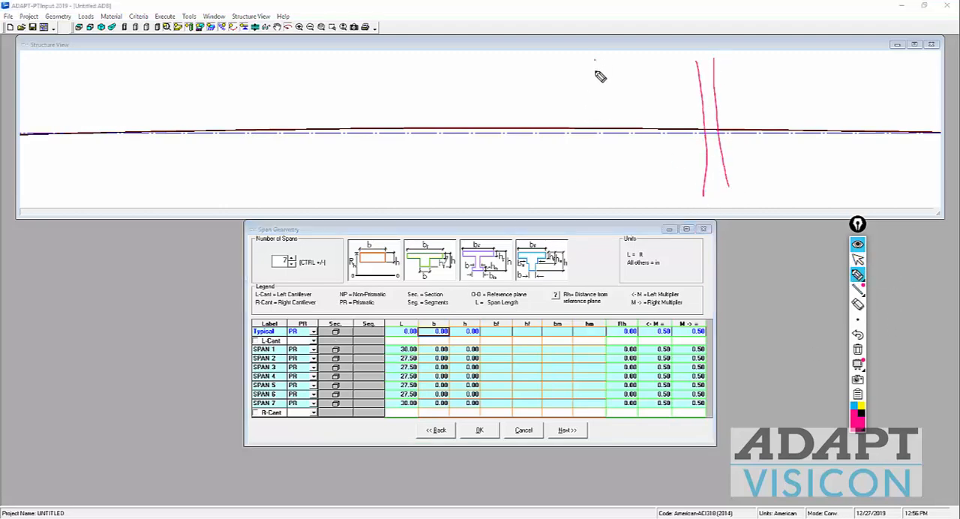
mouse_move(595, 61)
mouse_down()
mouse_move(609, 196)
mouse_move(600, 175)
mouse_move(604, 184)
mouse_up()
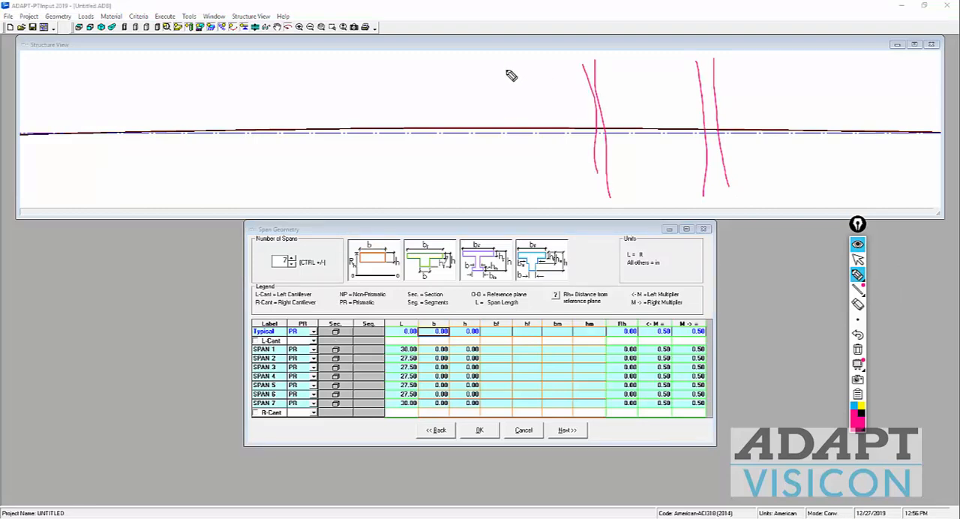
drag(506, 69, 508, 200)
drag(493, 74, 495, 187)
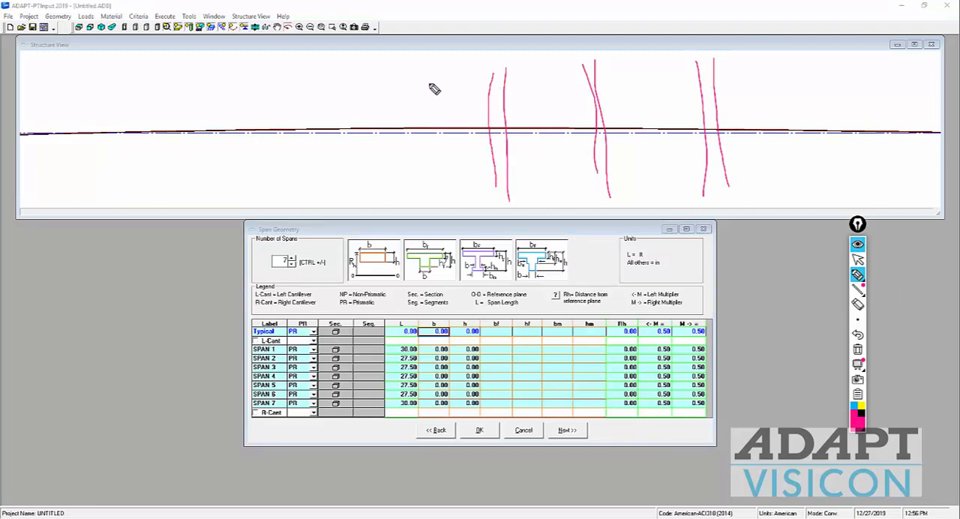
drag(409, 78, 412, 179)
drag(399, 83, 402, 188)
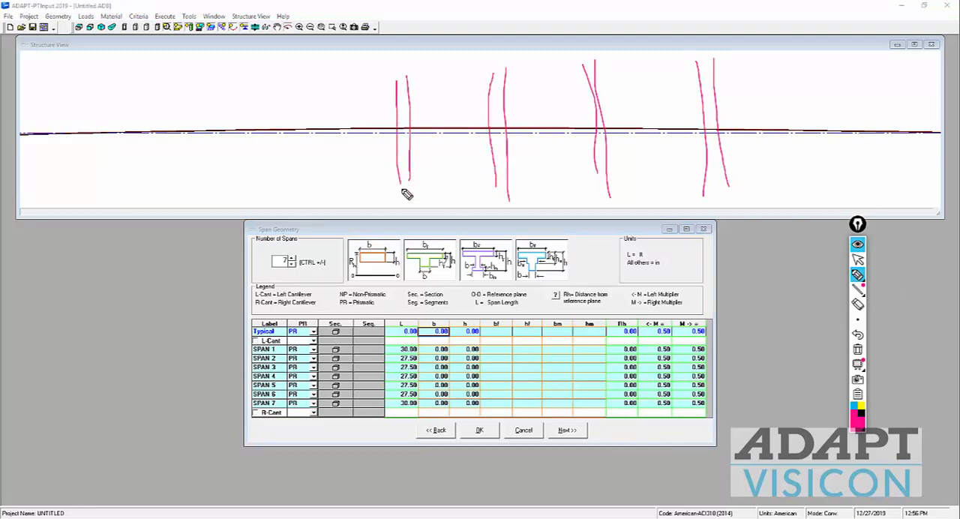
drag(303, 73, 310, 199)
drag(213, 66, 210, 196)
drag(253, 117, 330, 108)
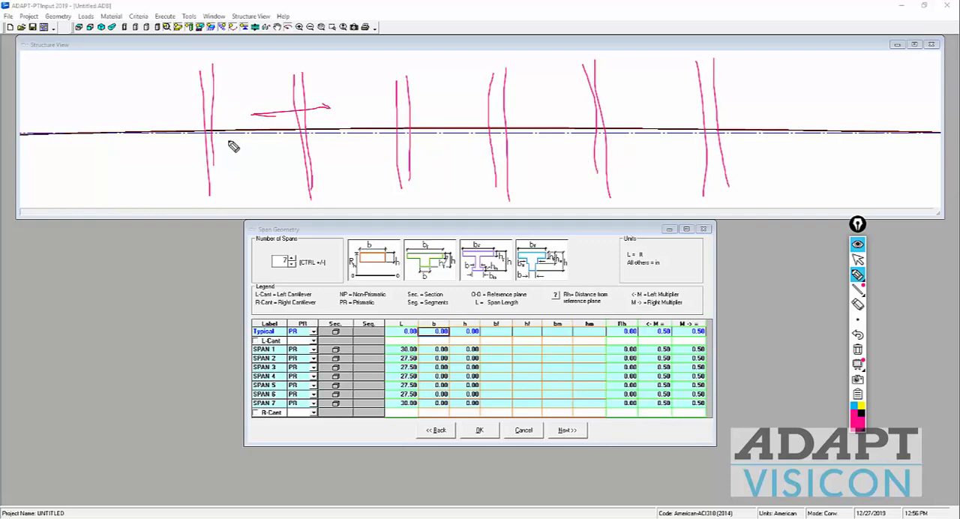
mouse_move(99, 80)
mouse_down()
mouse_move(98, 169)
mouse_move(124, 202)
mouse_up()
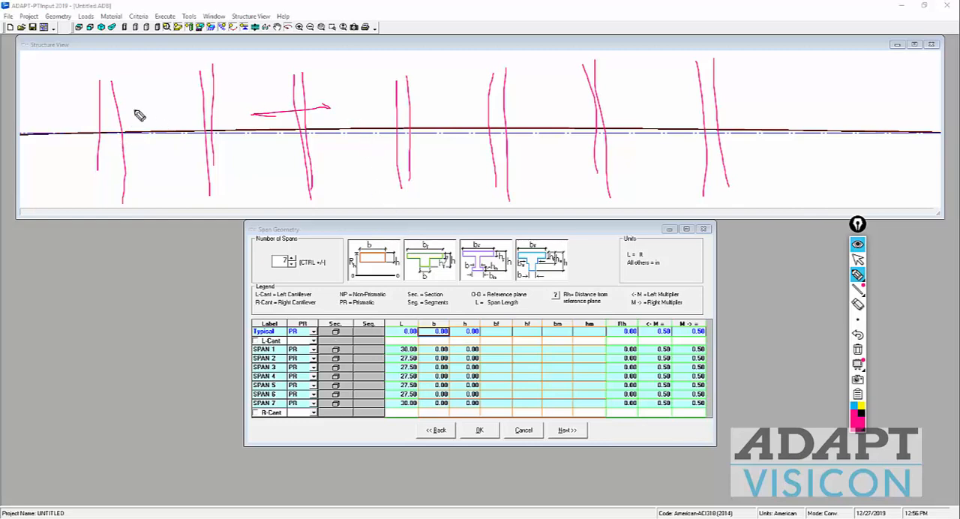
Step: Mark supports at the ends of the first two sketched beams, and draw dimension-style lines beside the first beam
drag(105, 64, 112, 64)
drag(106, 174, 126, 166)
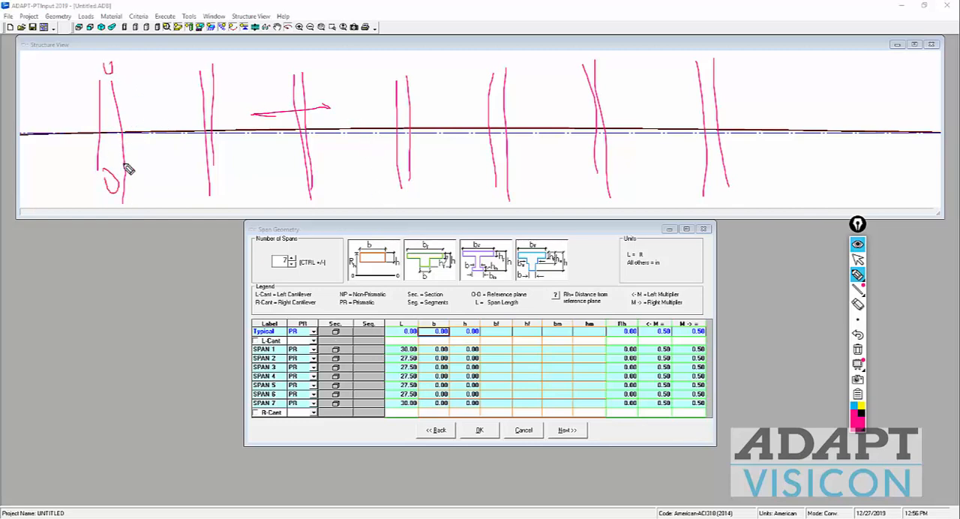
drag(198, 69, 204, 64)
drag(212, 152, 218, 184)
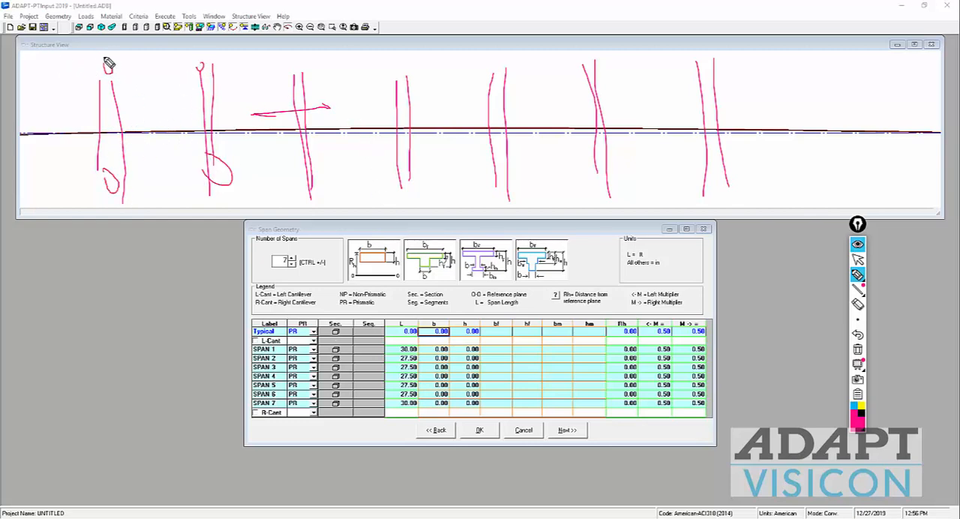
drag(51, 55, 134, 54)
drag(51, 179, 132, 167)
drag(75, 34, 87, 214)
drag(98, 150, 75, 180)
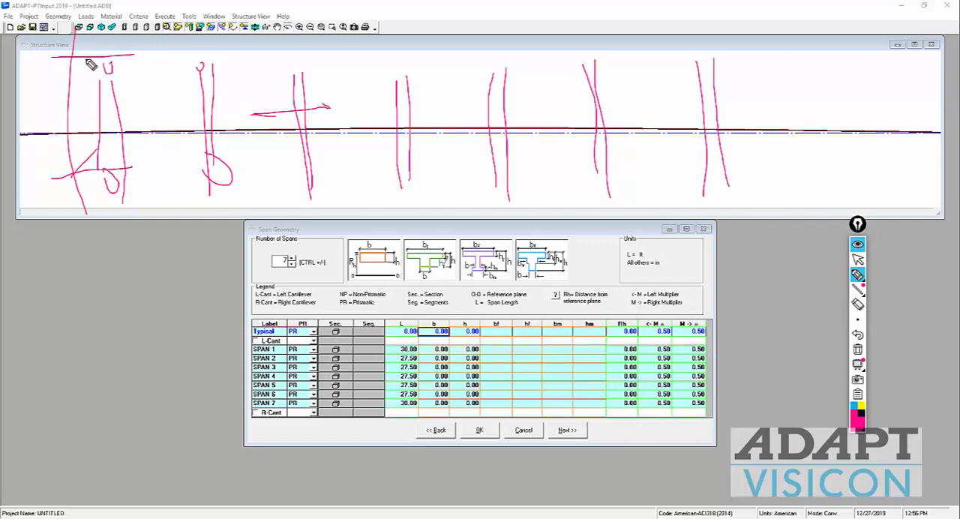
drag(88, 55, 50, 75)
Step: Sketch a narrow dimensioned slab strip across the first beam, and clear all pen annotations
mouse_move(92, 108)
mouse_down()
mouse_move(150, 108)
mouse_move(138, 123)
mouse_move(141, 112)
mouse_up()
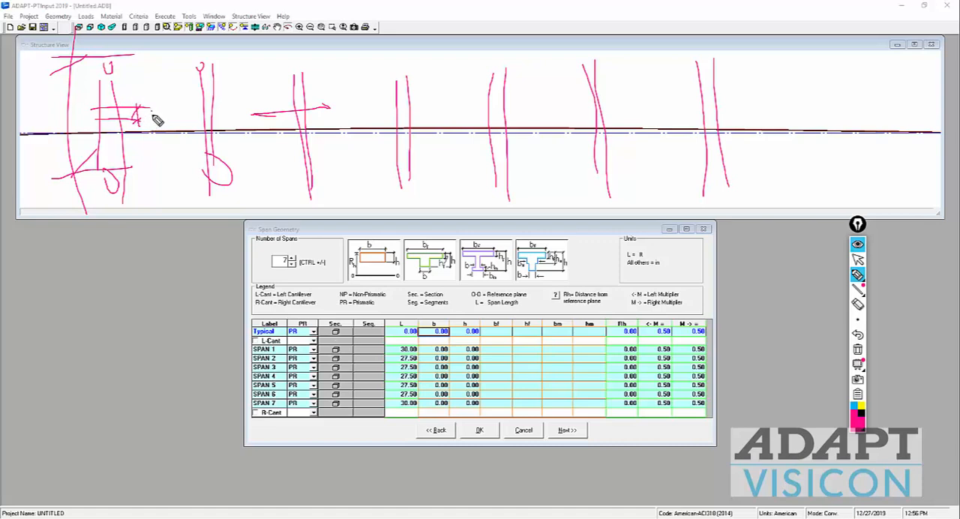
drag(159, 113, 172, 111)
click(857, 349)
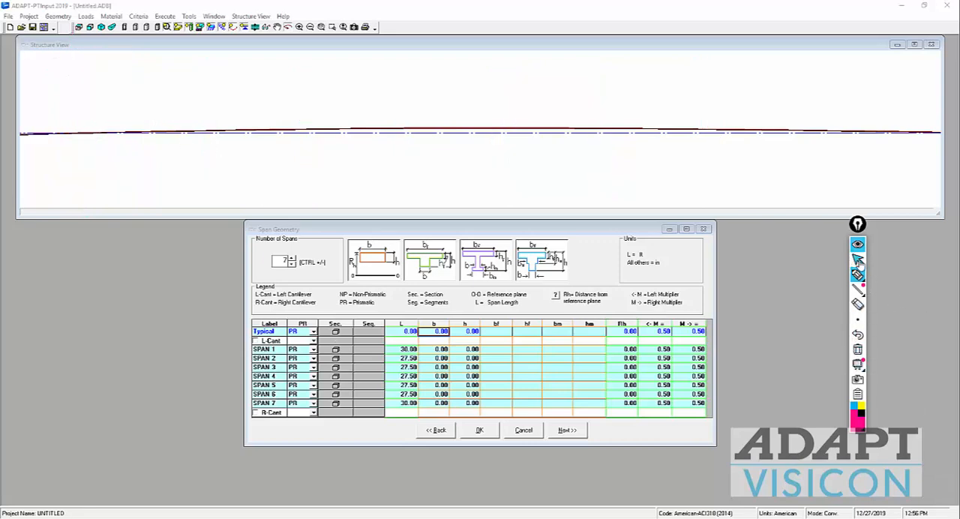
click(857, 259)
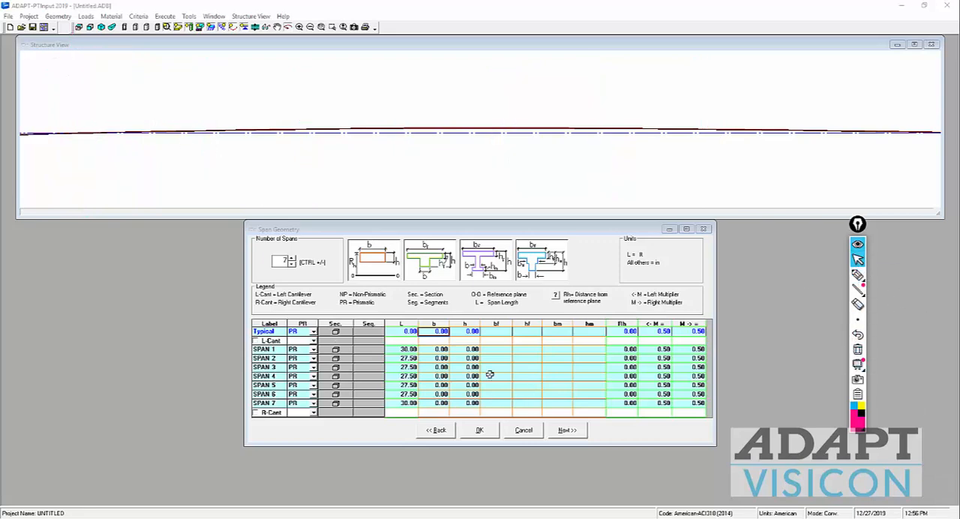
Step: Set the Typical row's width b to 12 in and depth h to 7 in for all spans
click(436, 332)
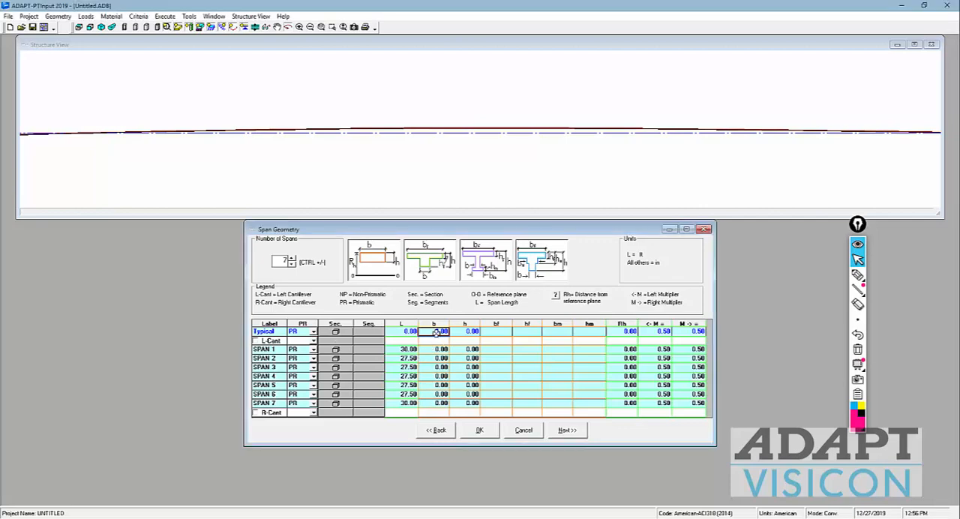
text(12)
key(Tab)
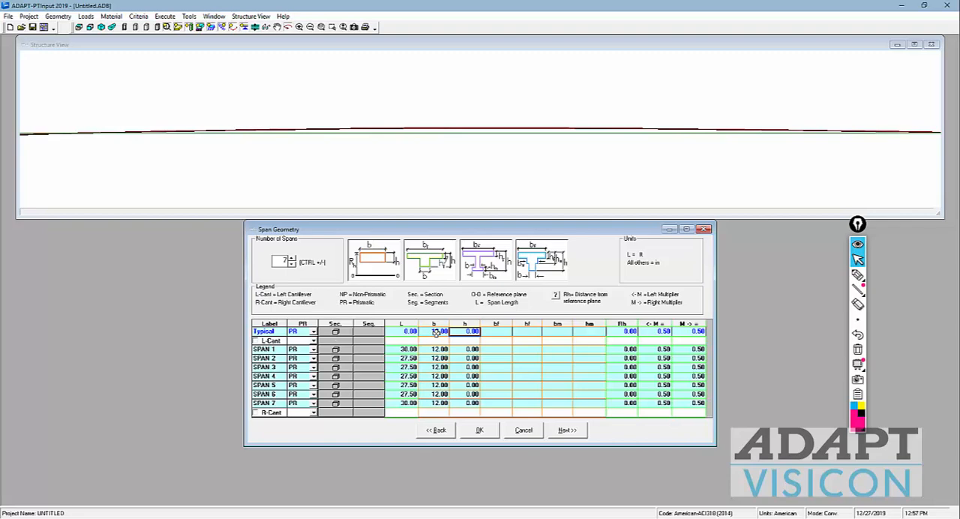
text(7)
key(Return)
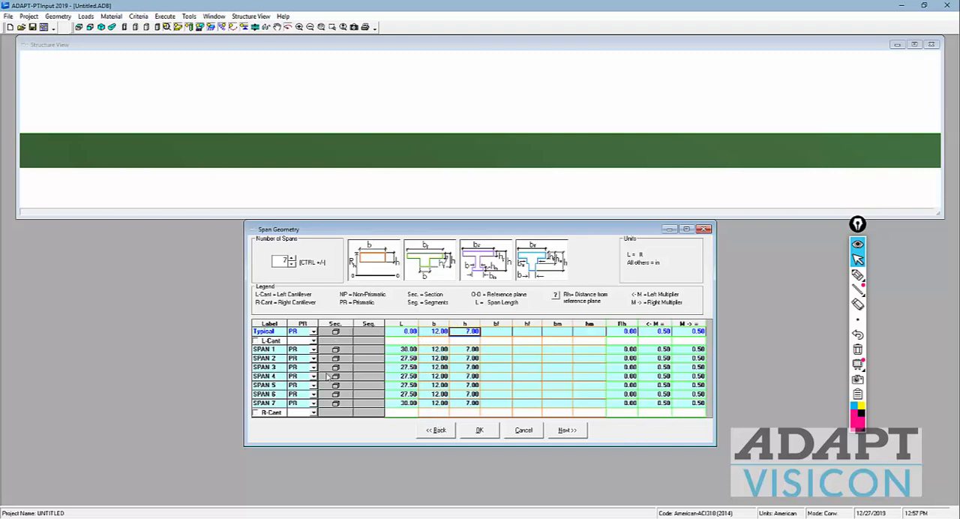
click(467, 357)
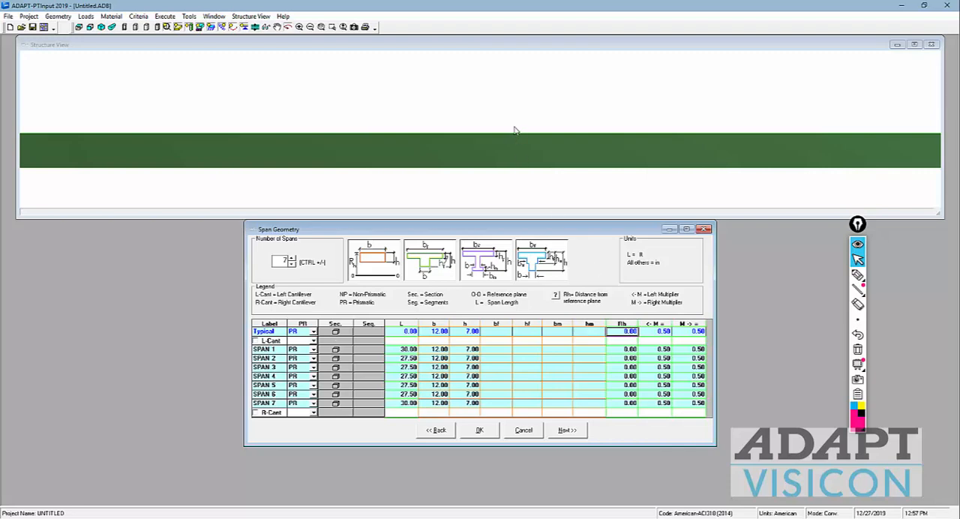
Step: Sketch a wavy line above the first span that steps down below the slab in the second span, and clear the annotation
click(557, 133)
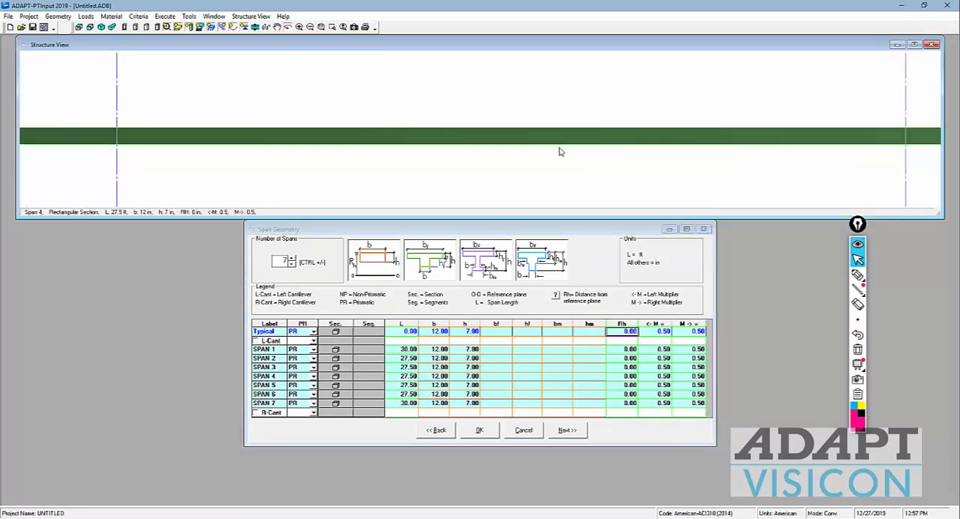
scroll(561, 152, down, 7)
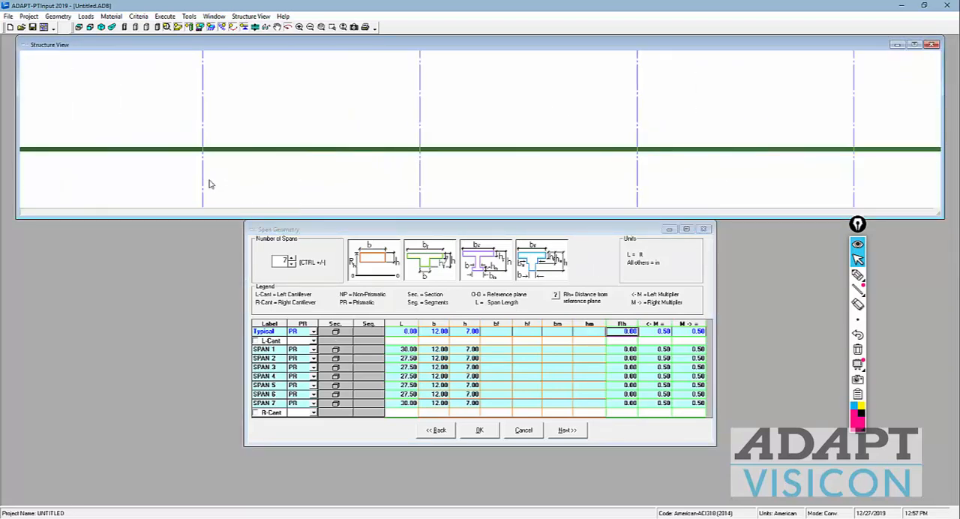
scroll(373, 151, down, 3)
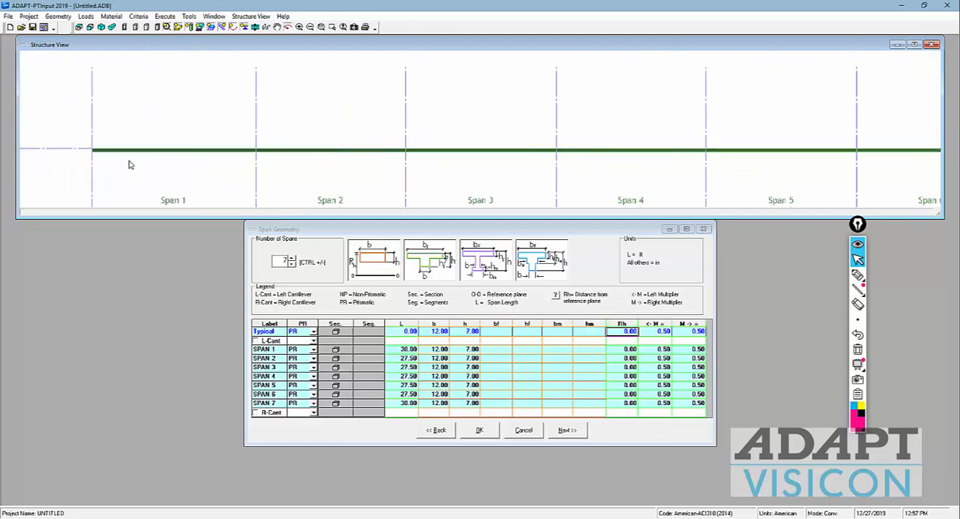
scroll(54, 154, up, 1)
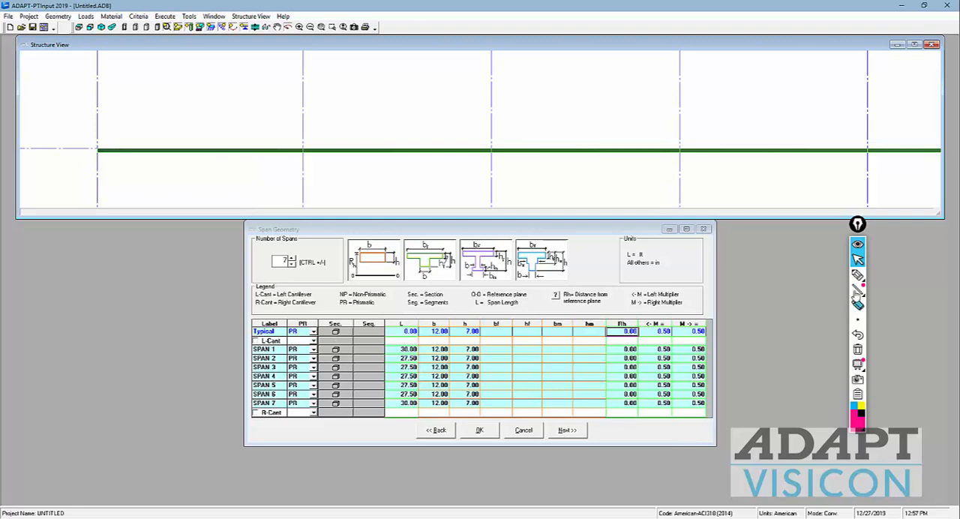
click(858, 274)
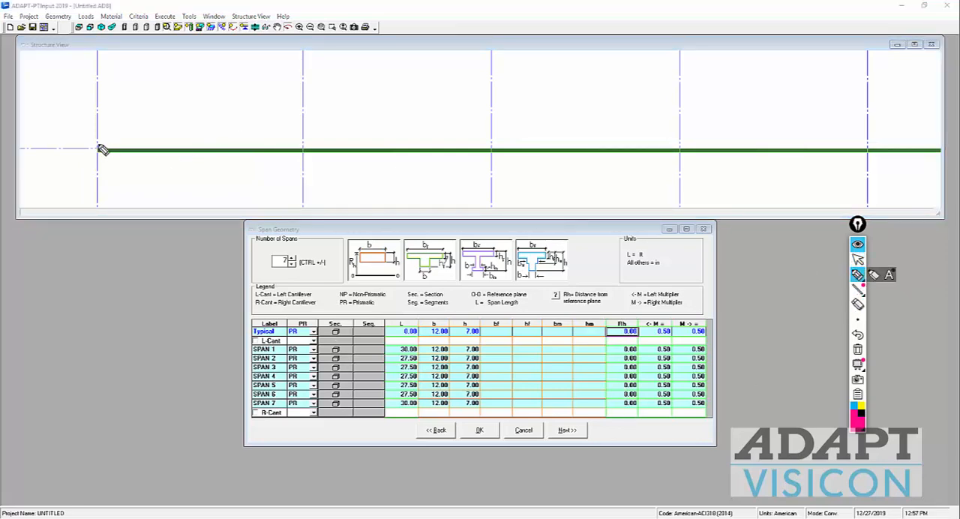
mouse_move(98, 133)
mouse_down()
mouse_move(306, 134)
mouse_move(307, 165)
mouse_move(507, 172)
mouse_up()
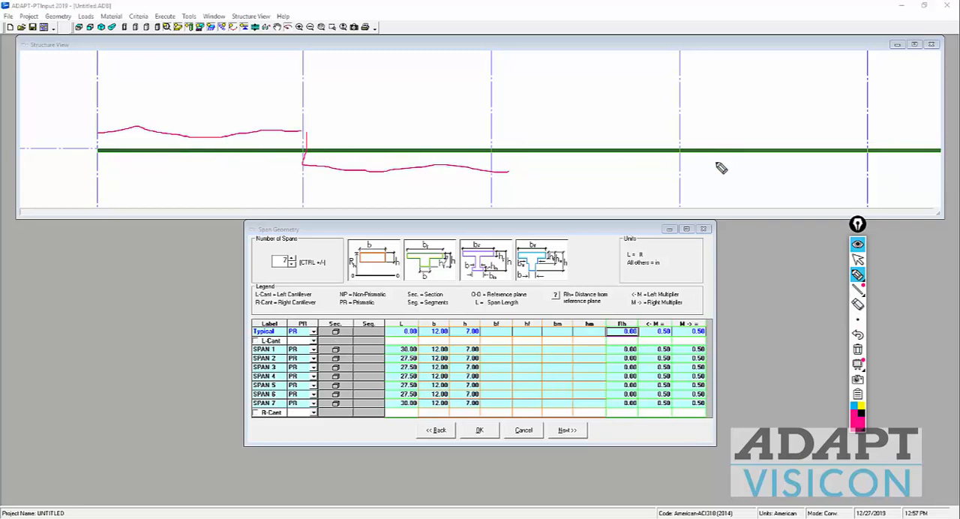
click(858, 350)
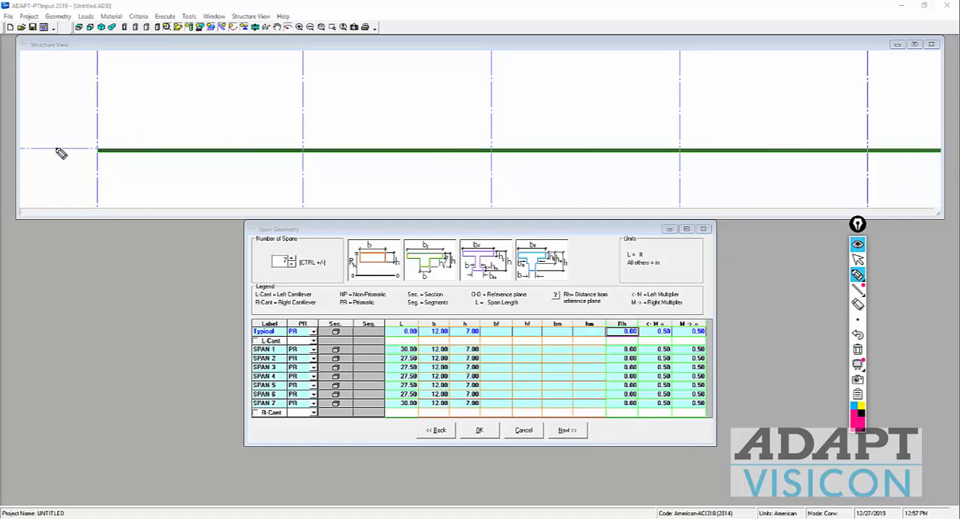
Step: Draw a downward arrow from the reference line outside span 1, and set the Typical row's Rh to 7 in
drag(60, 150, 63, 175)
click(857, 260)
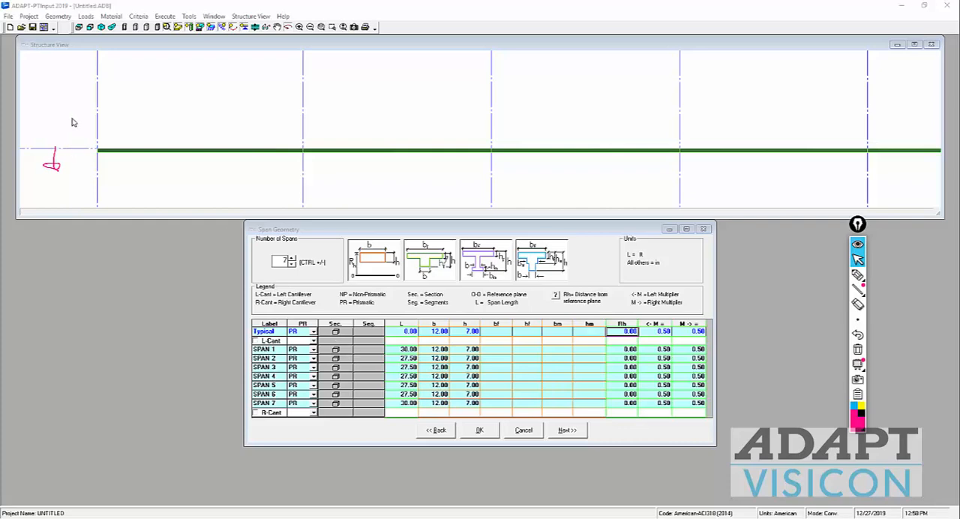
click(629, 332)
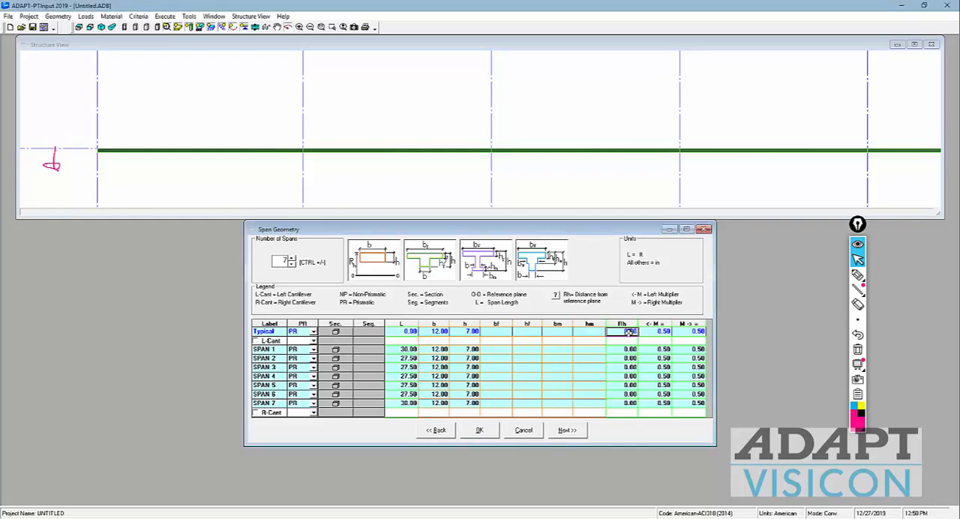
text(7)
key(Return)
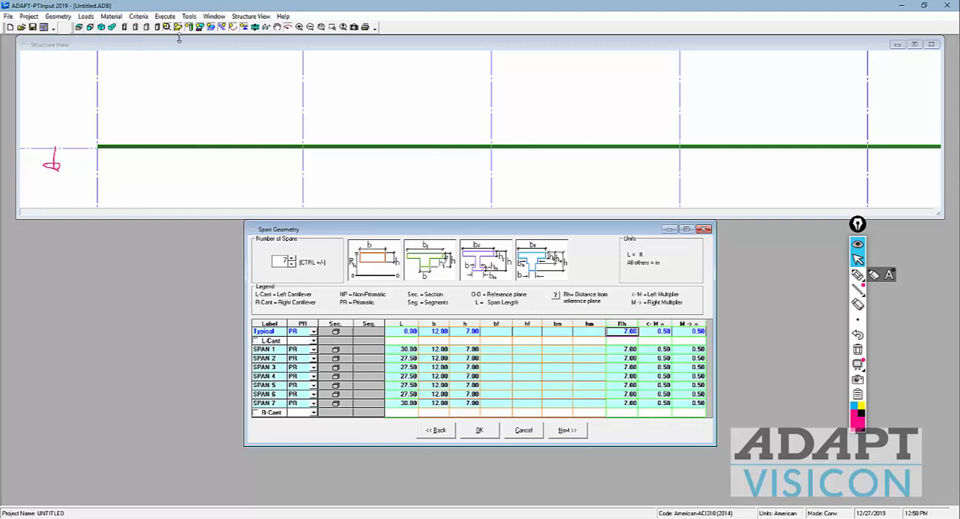
Step: Circle the left multiplier heading, trace it to an L mark beside span 1, and sketch lines and an upward arrow at the reference line
click(79, 29)
click(124, 140)
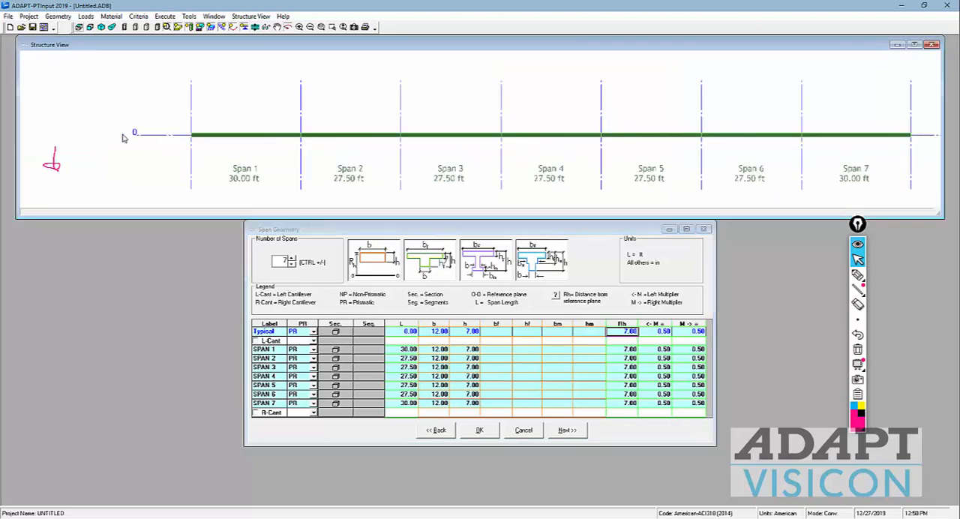
scroll(189, 138, up, 2)
scroll(189, 138, up, 2)
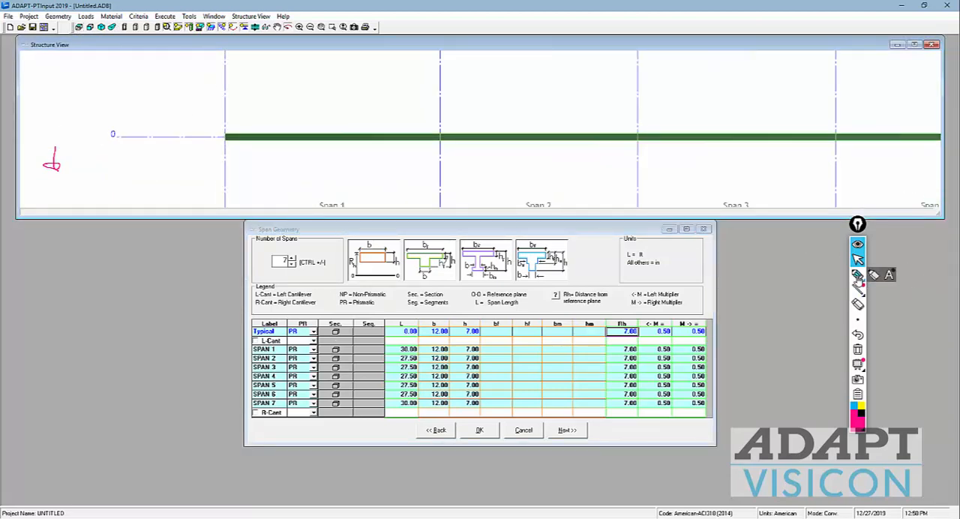
click(857, 276)
mouse_move(638, 332)
mouse_down()
mouse_move(668, 324)
mouse_move(641, 332)
mouse_move(636, 319)
mouse_move(188, 145)
mouse_move(205, 123)
mouse_up()
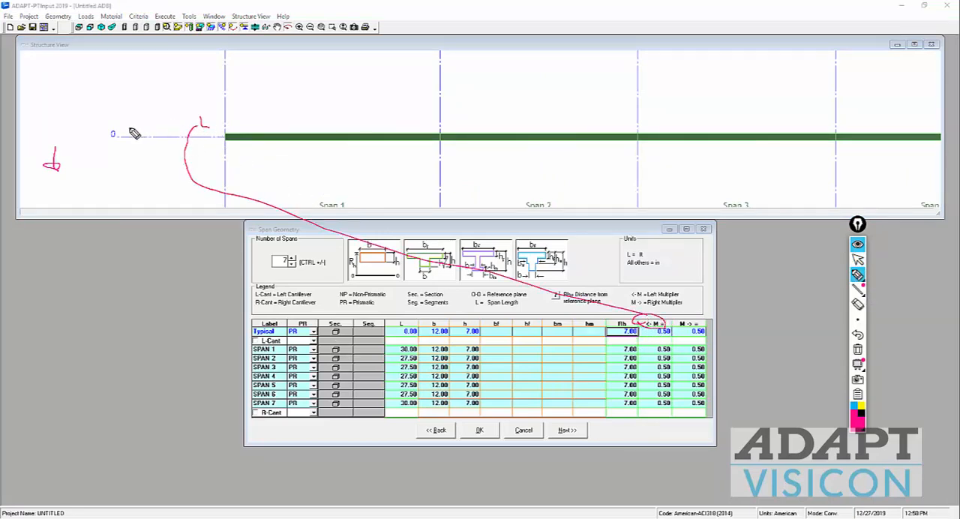
mouse_move(120, 141)
mouse_down()
mouse_move(166, 125)
mouse_move(172, 149)
mouse_move(178, 98)
mouse_move(188, 106)
mouse_up()
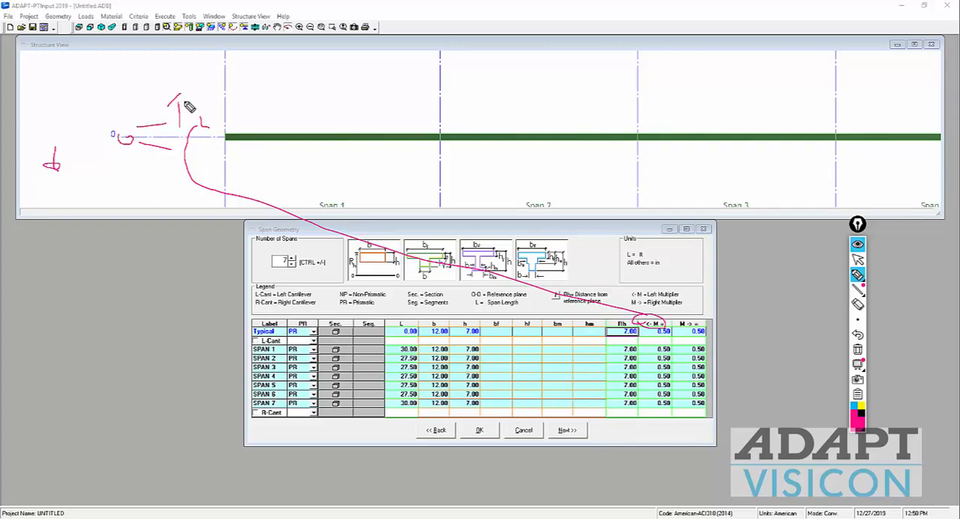
Step: Add an R mark with a downward arrow, circle span 1's b value, underline the right multiplier, and clear all annotations
mouse_move(180, 144)
mouse_down()
mouse_move(177, 177)
mouse_move(185, 165)
mouse_move(213, 161)
mouse_up()
mouse_move(450, 348)
mouse_down()
mouse_move(427, 350)
mouse_move(450, 341)
mouse_up()
drag(674, 335, 696, 332)
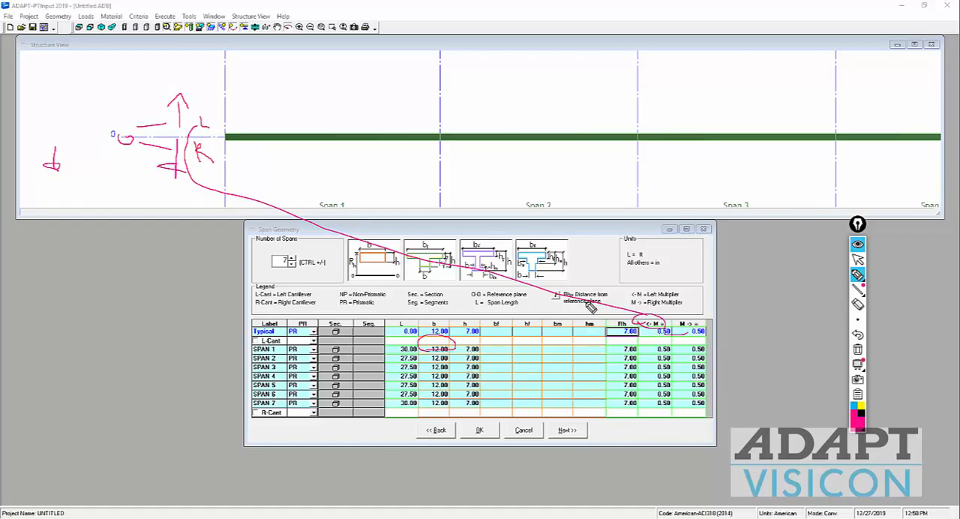
mouse_move(227, 131)
mouse_down()
mouse_move(225, 117)
mouse_move(224, 157)
mouse_up()
click(858, 351)
click(858, 259)
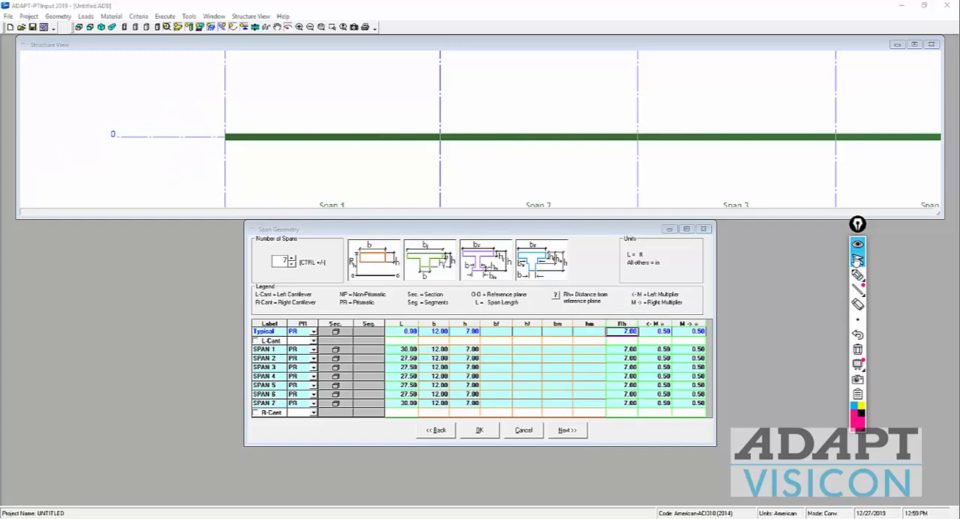
Step: Set the Typical row's left and right multipliers to 15 and check the resulting tributary width across all seven spans
click(654, 350)
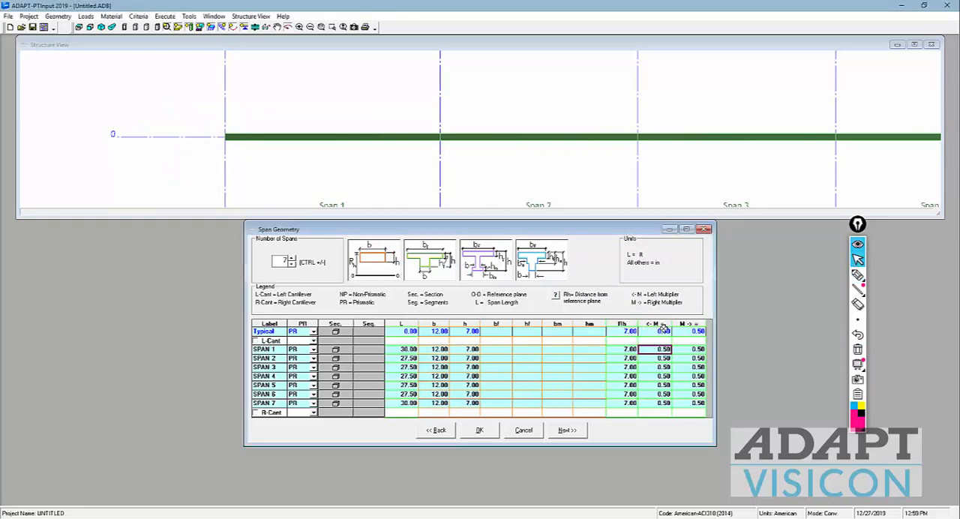
click(664, 331)
text(15)
key(Return)
double_click(663, 332)
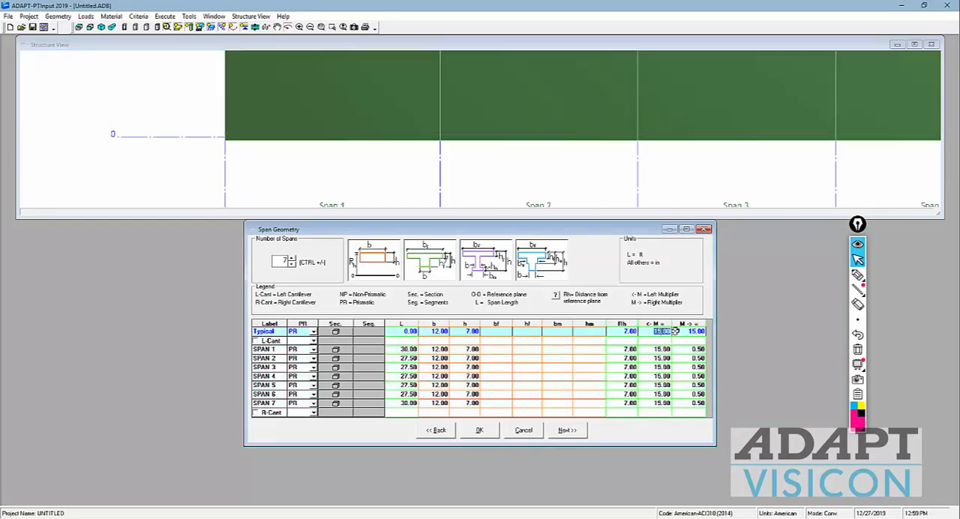
double_click(683, 331)
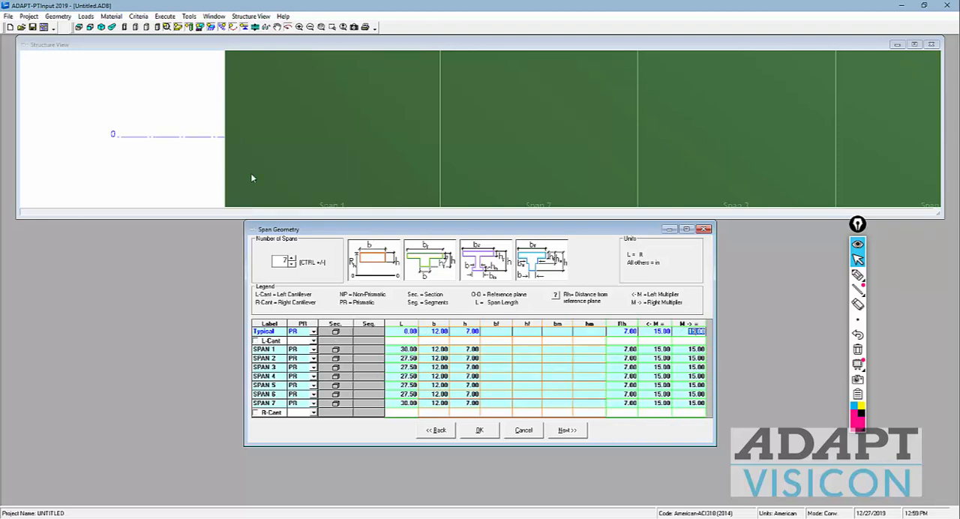
click(252, 177)
scroll(261, 140, down, 7)
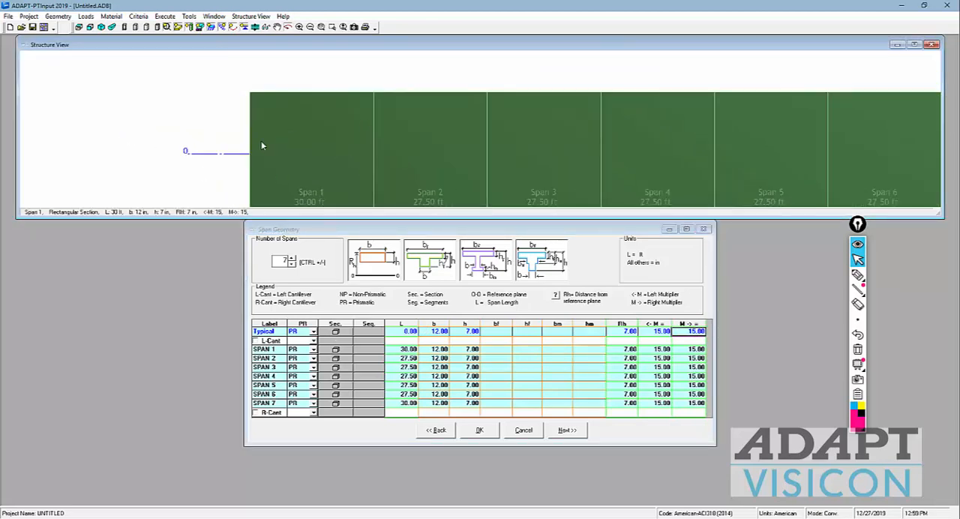
drag(783, 187, 775, 177)
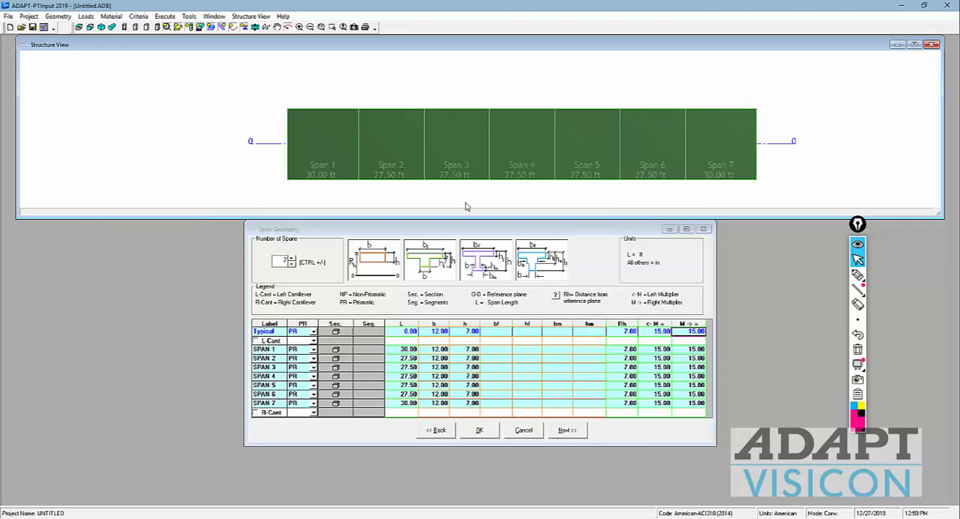
Step: Set the Typical row's left and right multipliers to 0.50 for all spans
click(658, 332)
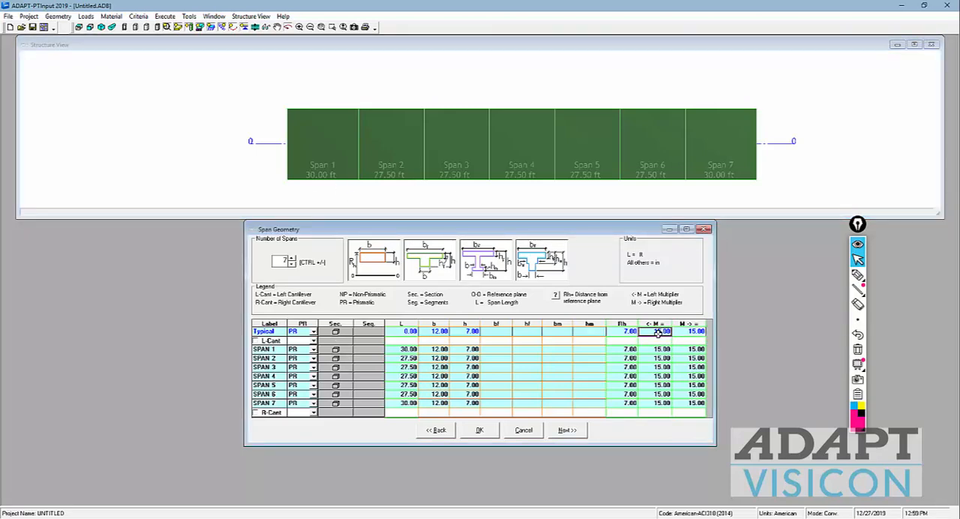
click(657, 332)
key(Tab)
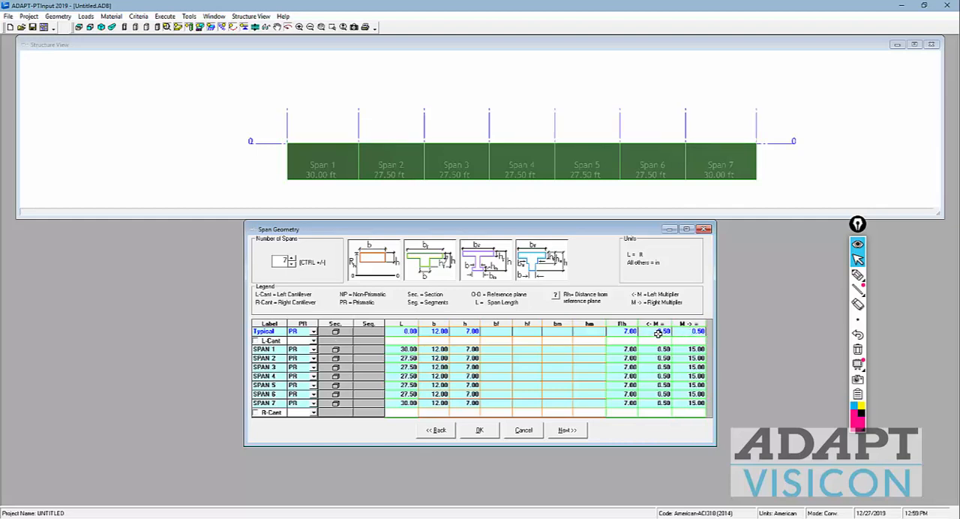
key(Return)
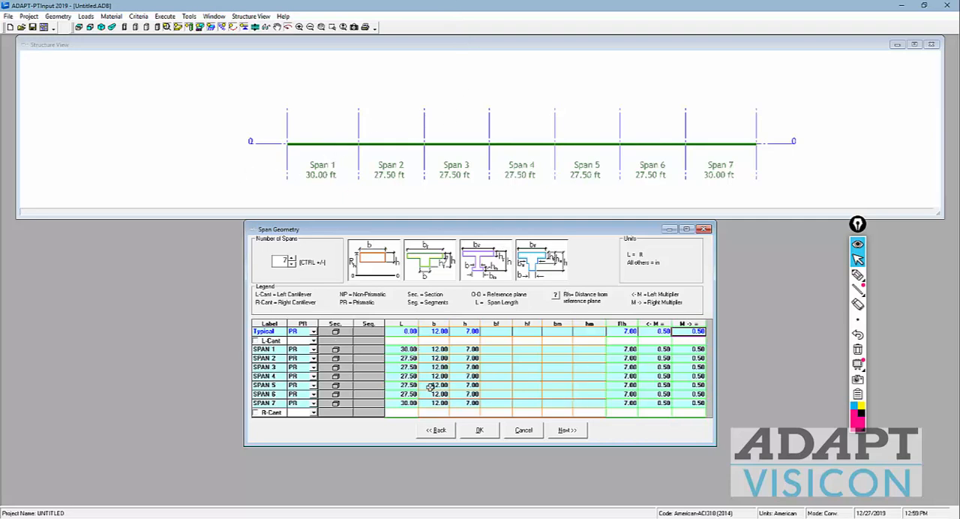
Step: Continue to the transverse beam geometry, assign type TB to all supports, and set their depth H to 21 in
click(555, 433)
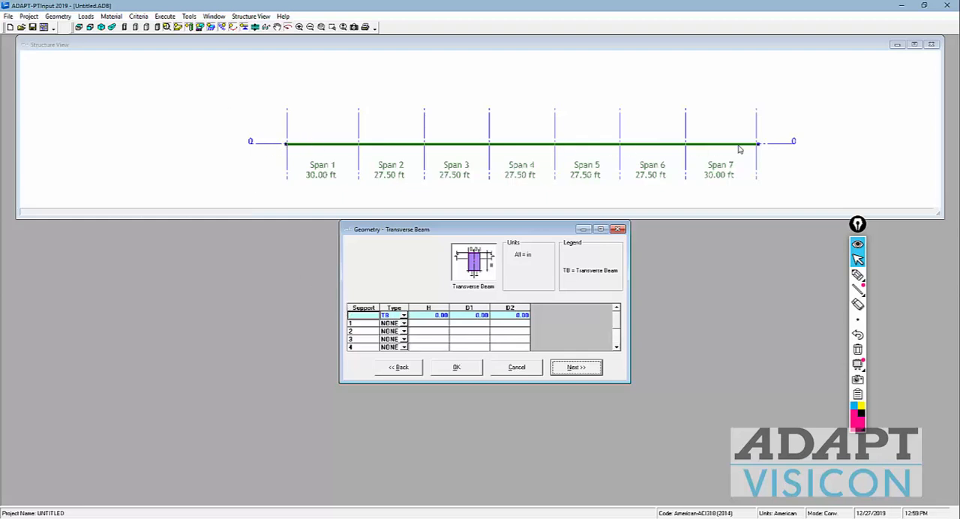
click(391, 316)
key(Return)
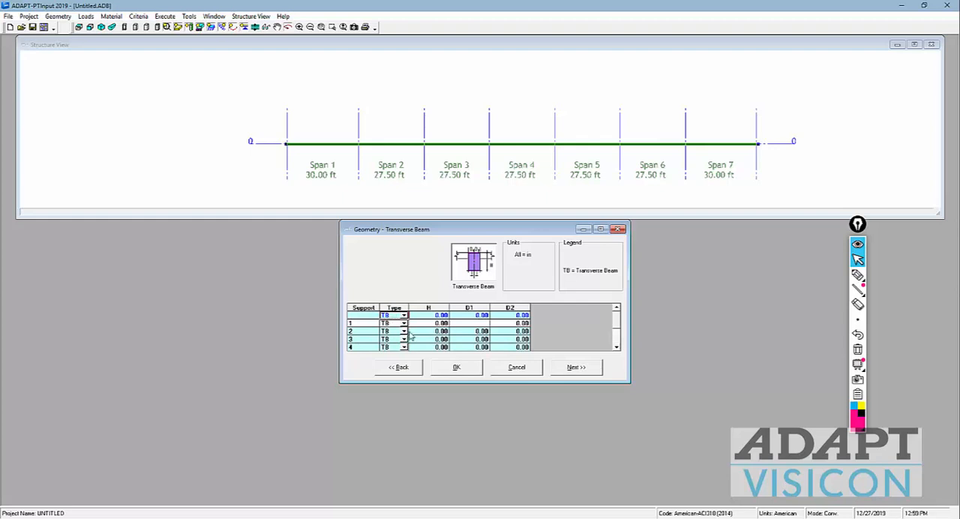
click(433, 315)
text(21)
key(Return)
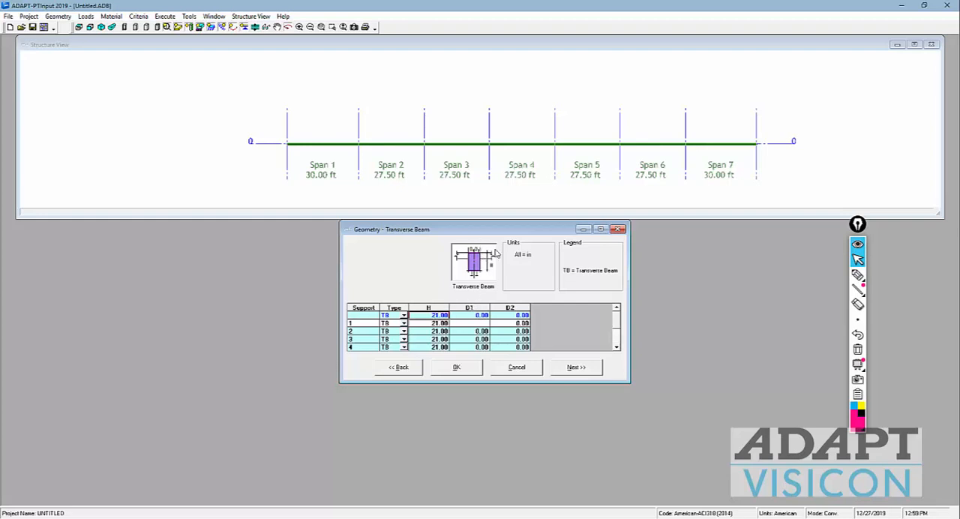
Step: Set the transverse beams' D1 and D2 to 12 in for all supports and inspect the beams in the structure view
click(471, 315)
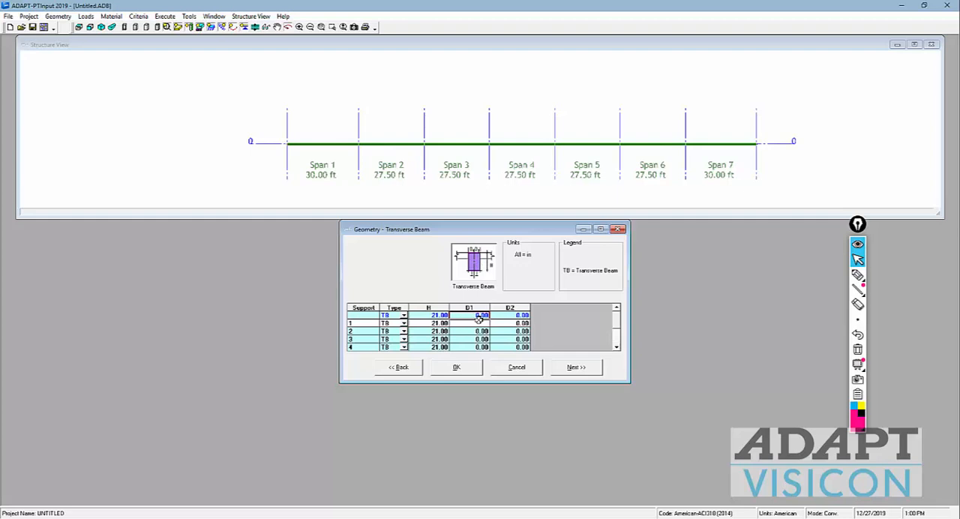
text(12)
key(Tab)
text(12)
key(Return)
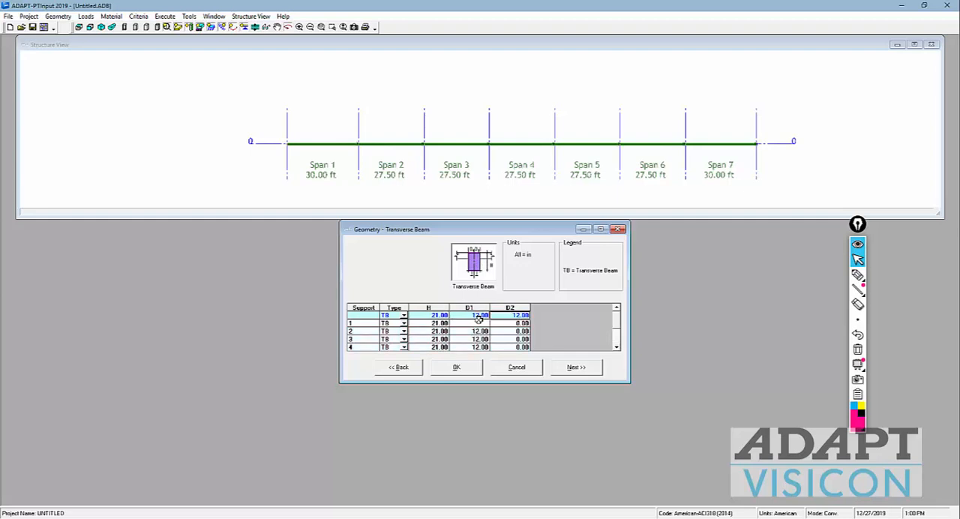
click(318, 123)
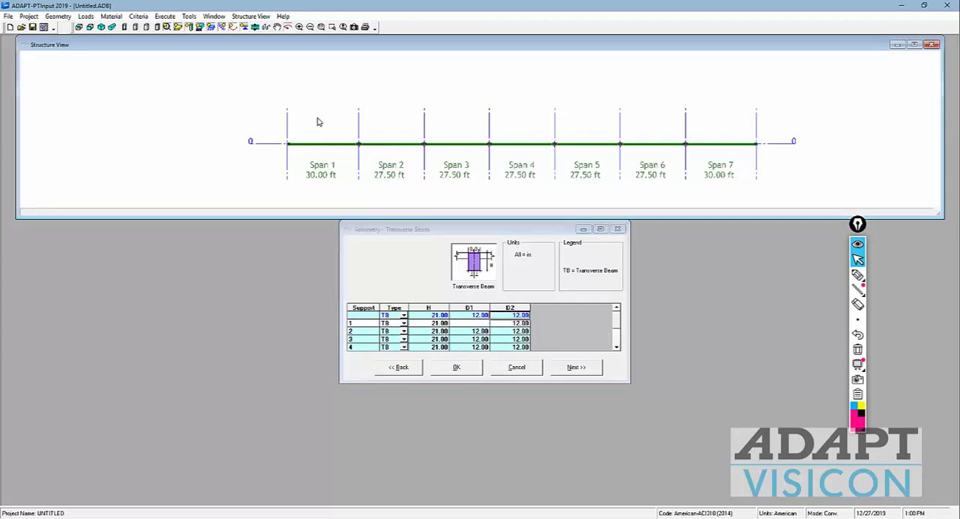
scroll(327, 128, up, 3)
scroll(371, 165, up, 2)
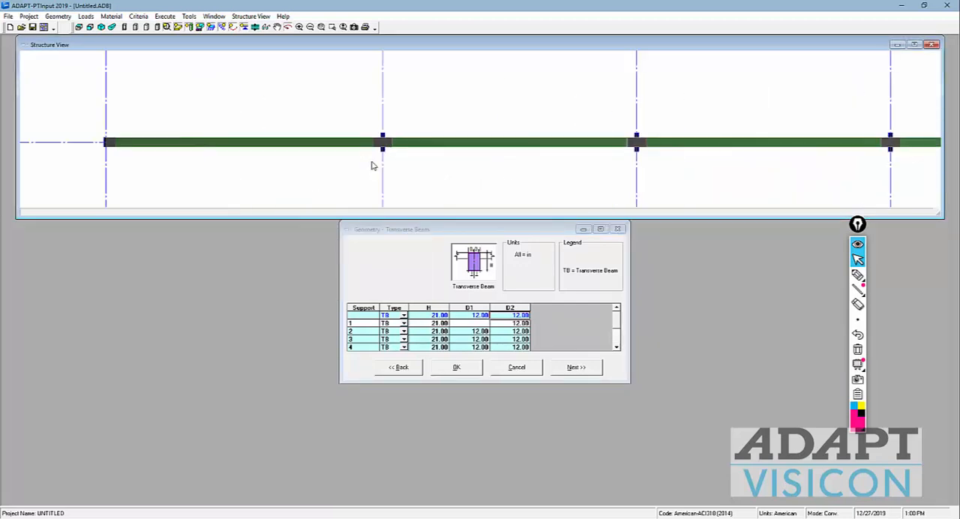
Step: Revisit the span geometry in a 3D view and examine the transverse beams at the supports in elevation
click(579, 366)
click(409, 375)
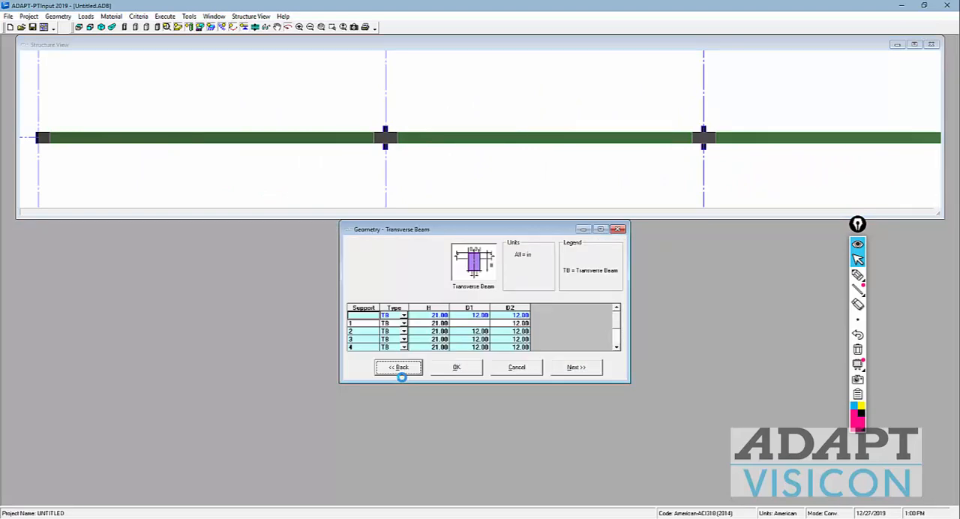
click(402, 373)
click(544, 393)
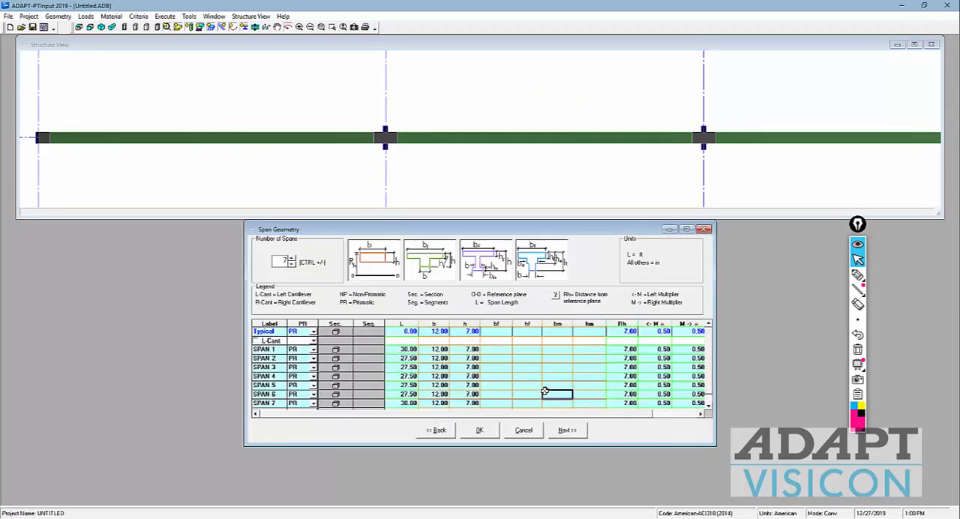
drag(525, 150, 457, 90)
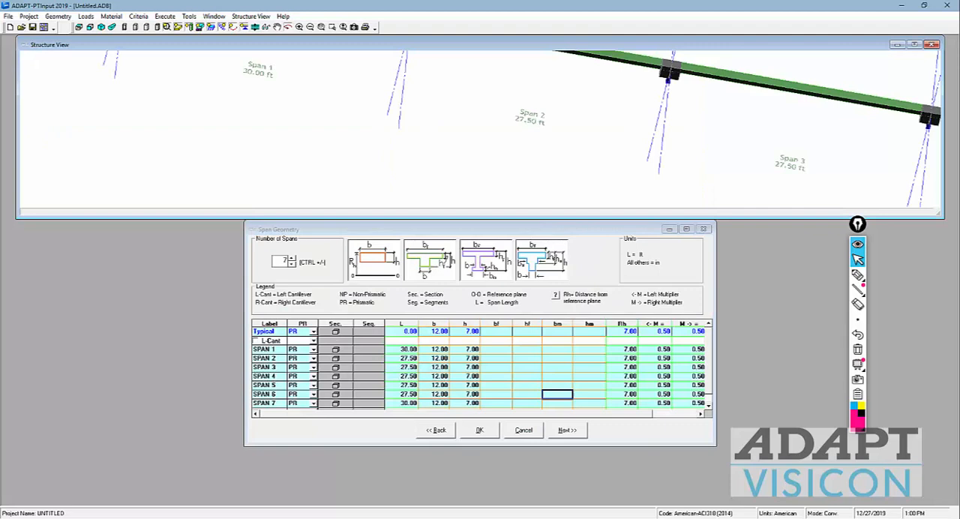
click(560, 429)
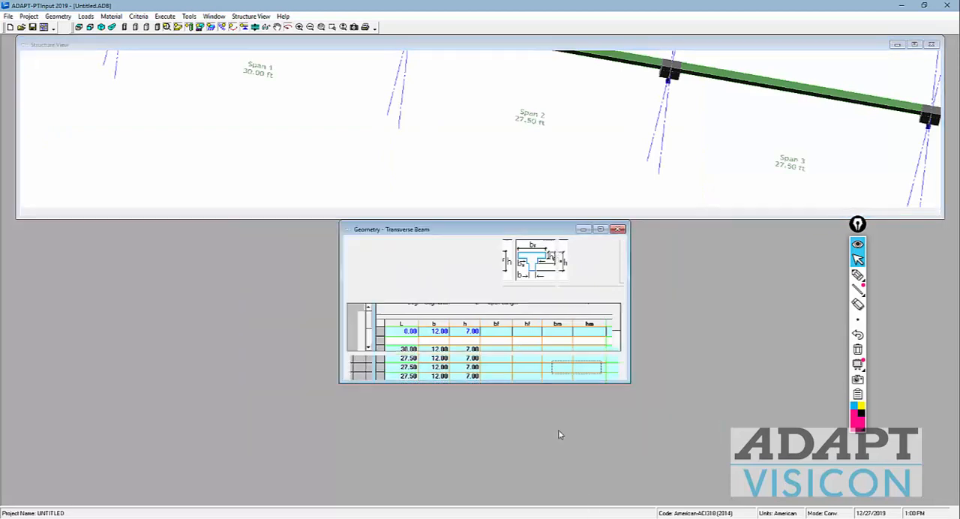
click(89, 27)
click(321, 135)
scroll(321, 135, up, 5)
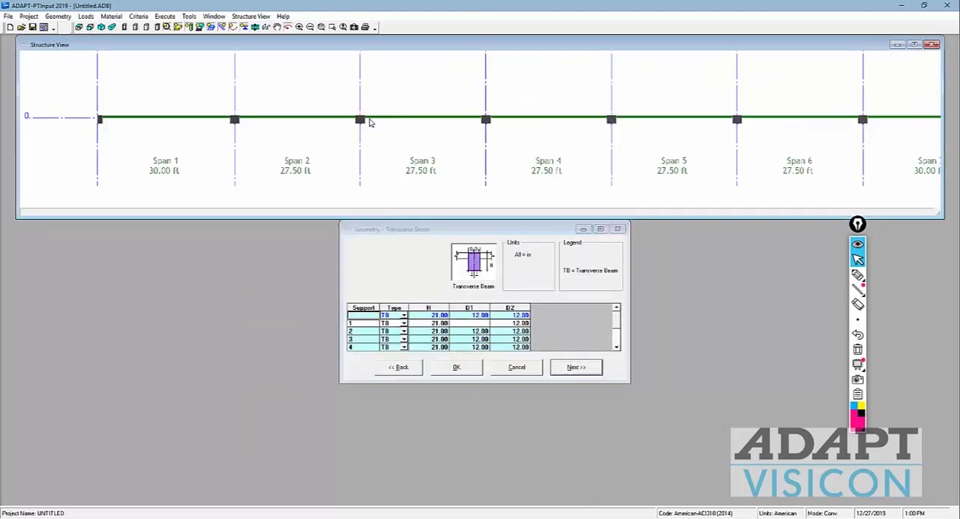
scroll(395, 127, up, 6)
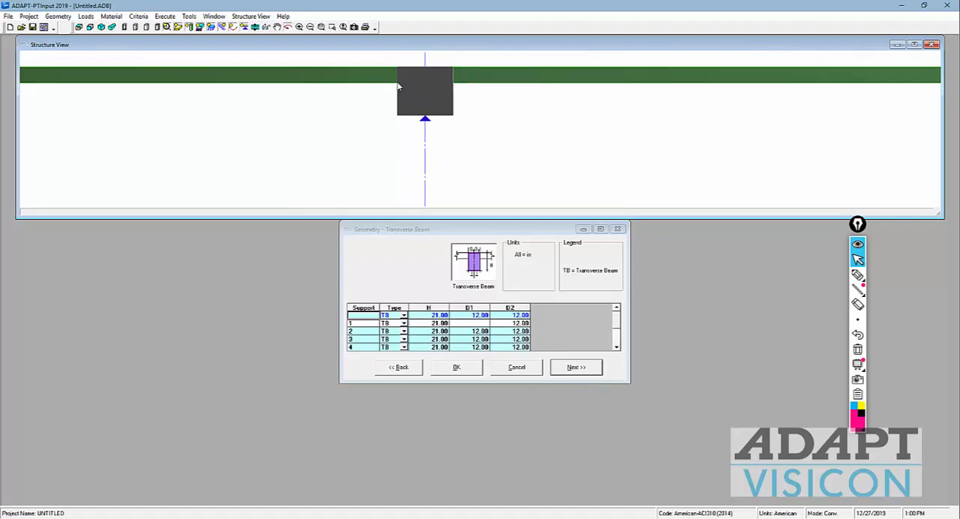
scroll(431, 174, down, 1)
scroll(417, 158, down, 6)
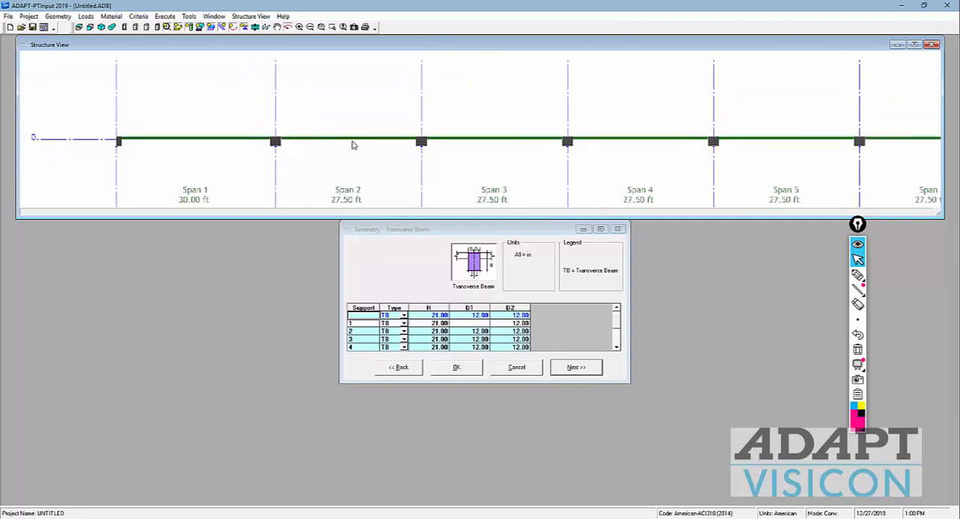
Step: Continue to the support boundary conditions, reset support 1's width SW to 0, and set SW equal to the transverse beam dimension for all supports
click(592, 364)
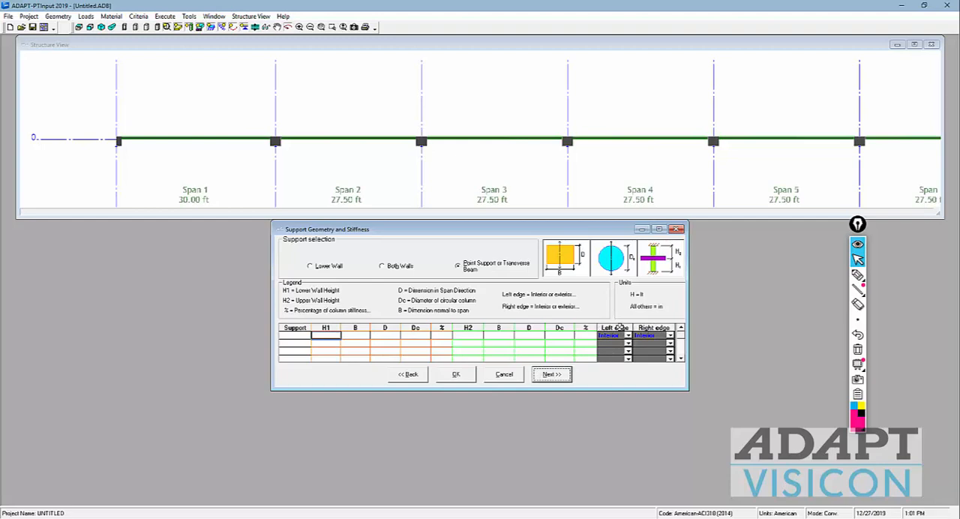
click(552, 373)
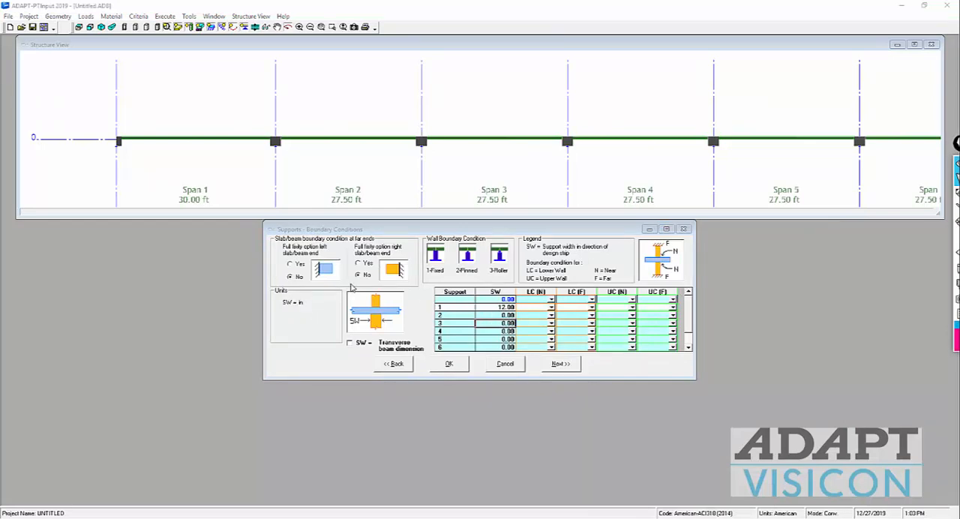
click(491, 310)
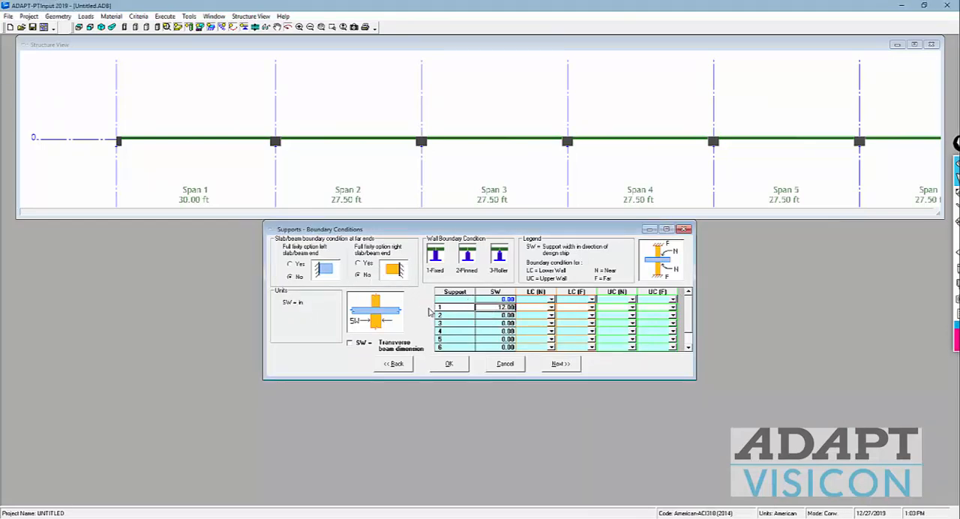
text(0)
click(486, 321)
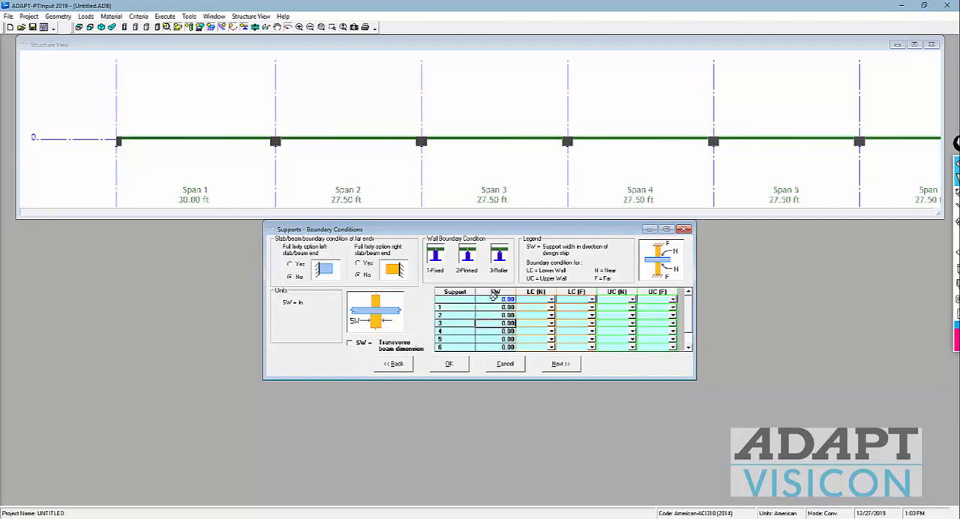
click(955, 161)
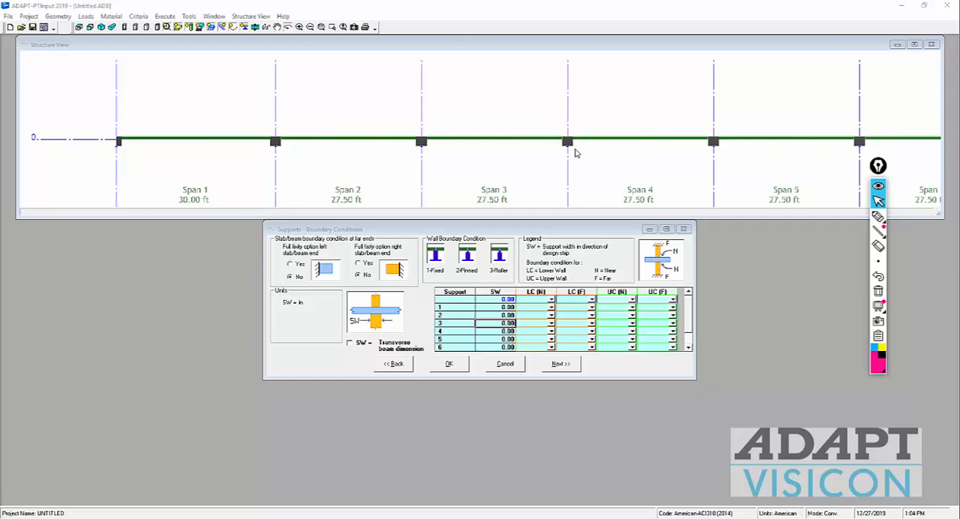
click(350, 345)
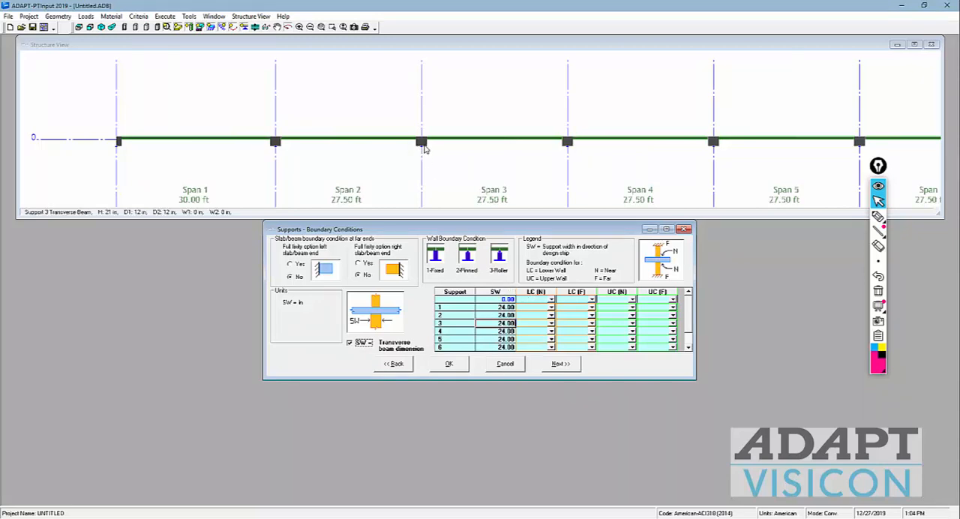
Step: Try manual support widths SW of 12 in for supports 1 to 3, and re-enable SW = transverse beam dimension
click(487, 308)
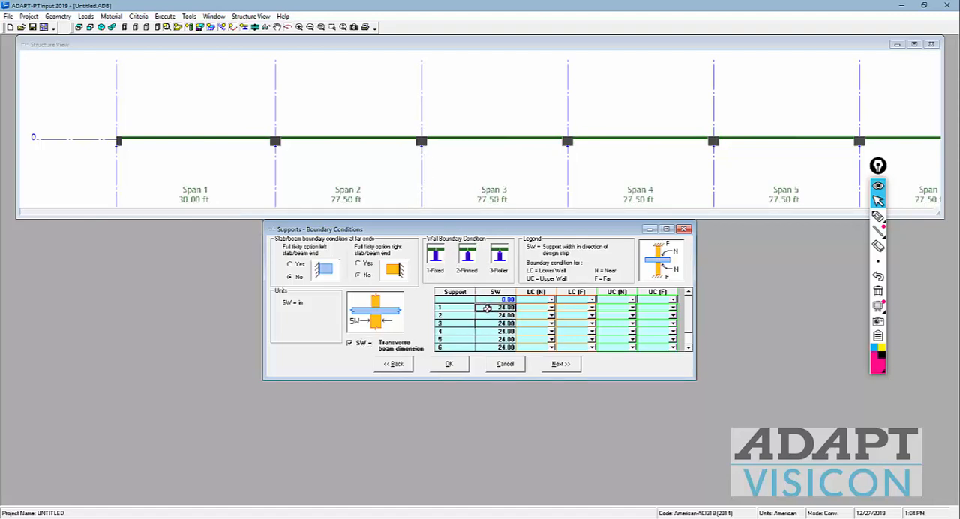
click(489, 316)
click(350, 342)
click(486, 307)
text(12)
click(493, 316)
text(12)
click(495, 323)
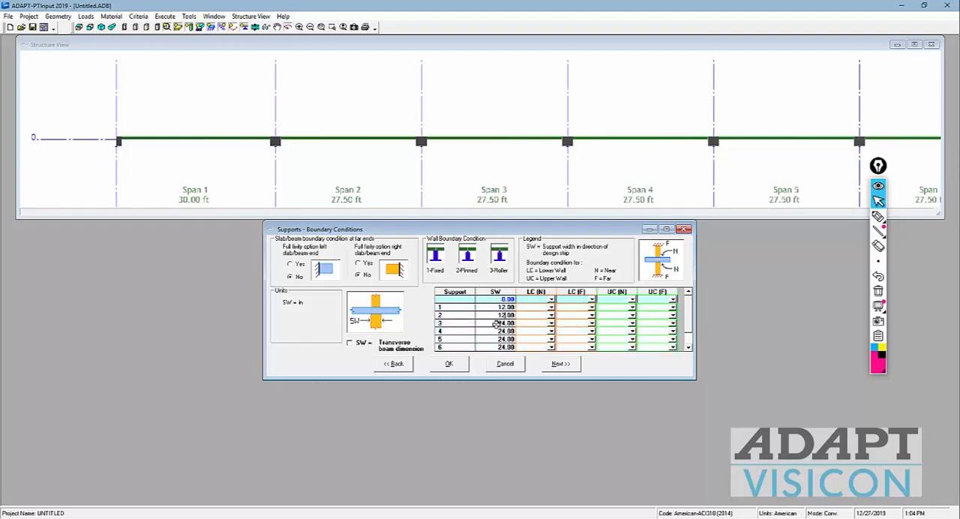
text(12)
click(349, 344)
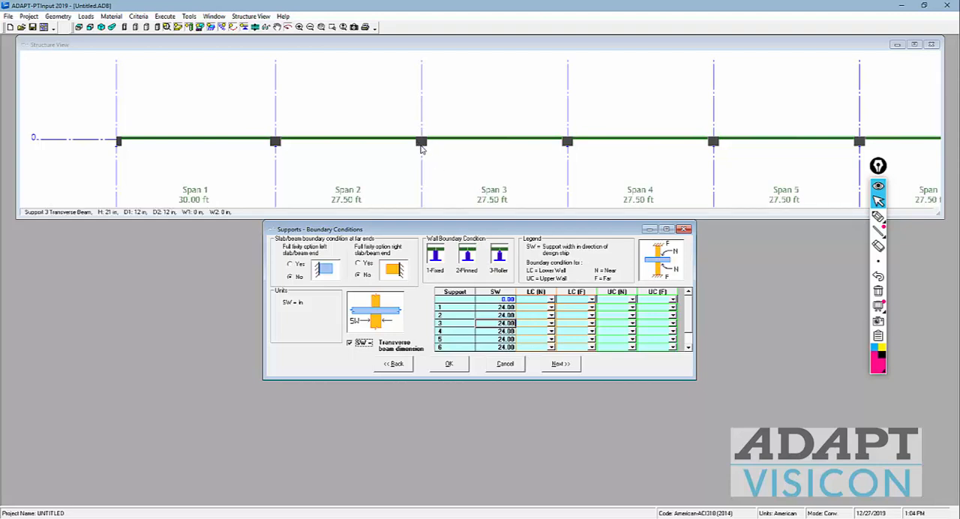
Step: Accept the support boundary conditions and continue to the loads input
click(561, 363)
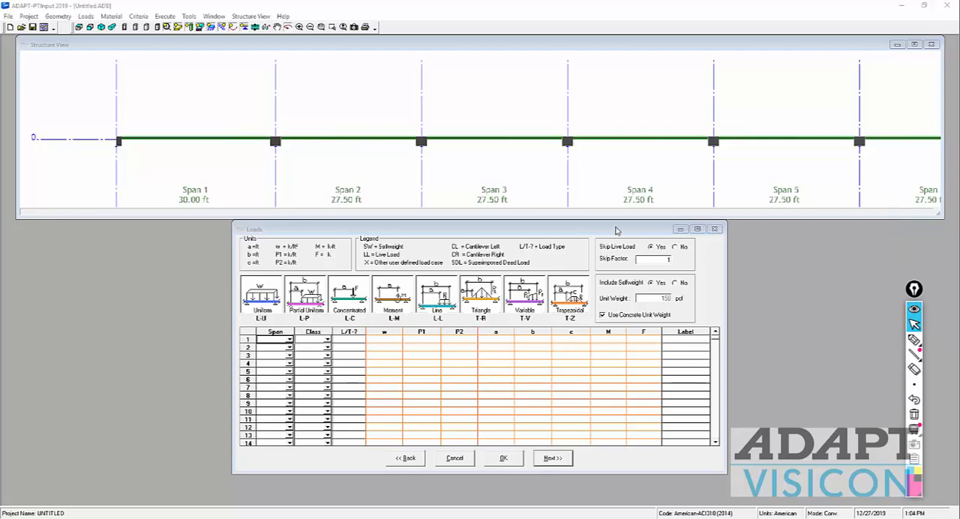
Step: Mark up the live-load skip factor and the spans with freehand annotations, and clear all the marks
click(913, 339)
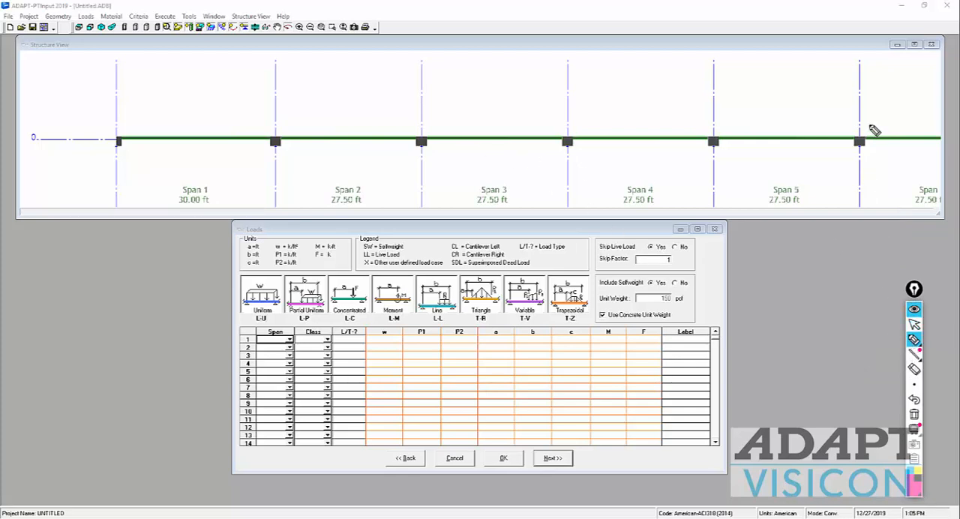
drag(895, 110, 906, 105)
drag(686, 99, 660, 96)
drag(395, 103, 375, 96)
mouse_move(637, 263)
mouse_down()
mouse_move(685, 266)
mouse_move(626, 260)
mouse_move(646, 275)
mouse_move(660, 120)
mouse_move(651, 143)
mouse_move(776, 118)
mouse_move(644, 142)
mouse_move(470, 131)
mouse_up()
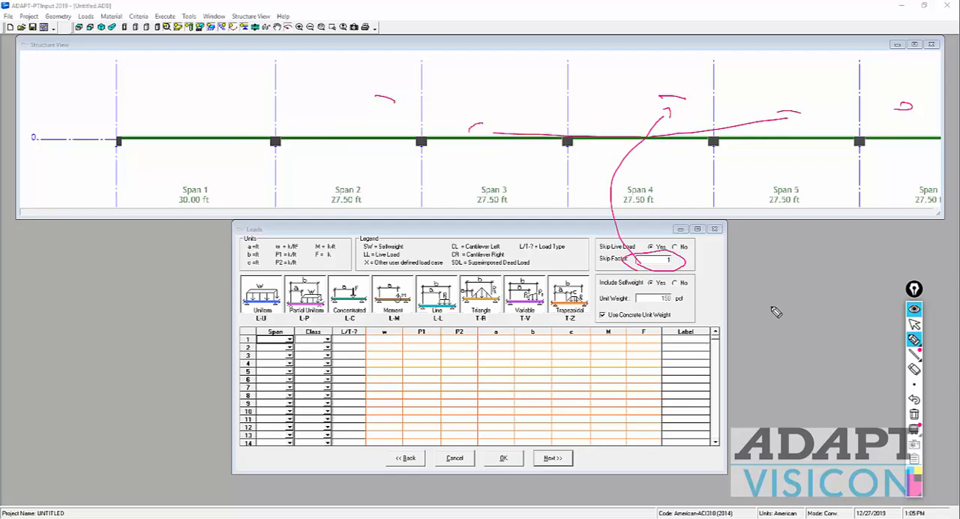
click(914, 324)
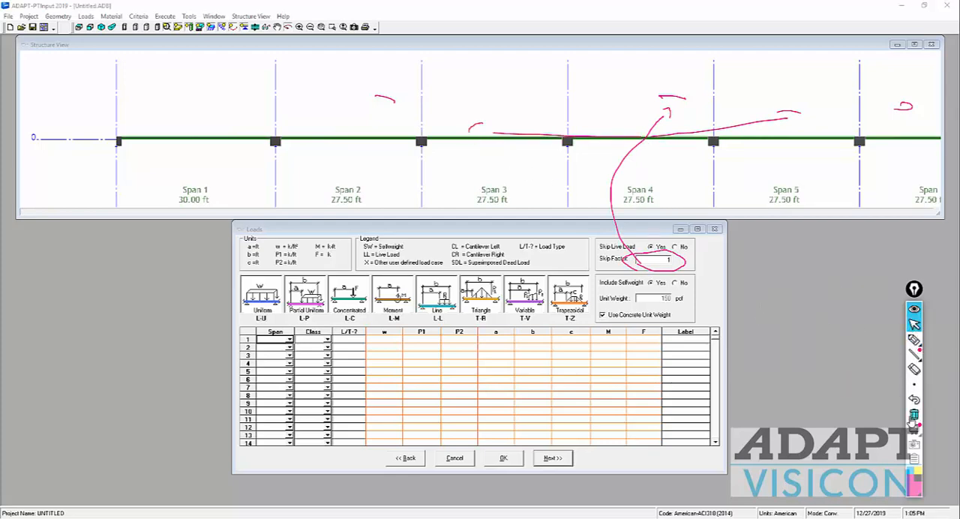
click(914, 416)
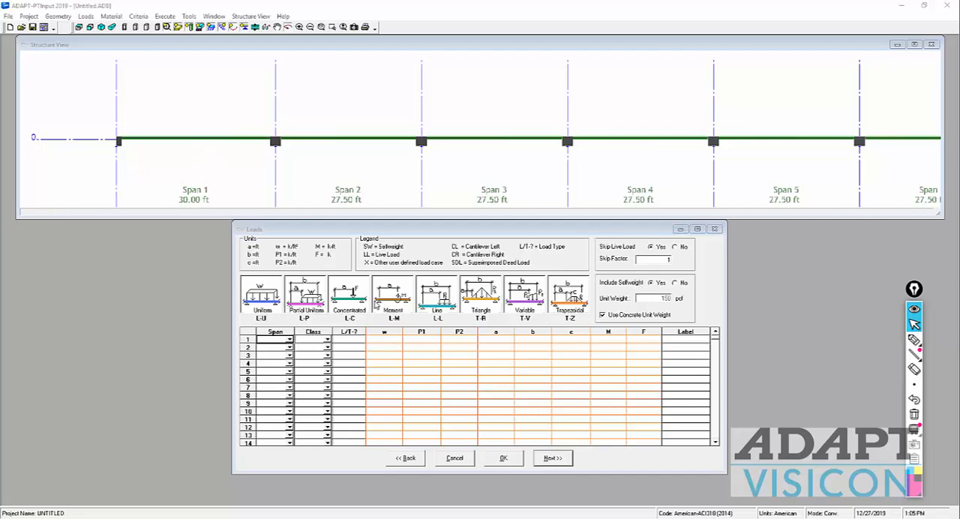
Step: Try listing loads span by span, entering spans 1, 1, 2, 2 and 1 in the first five rows
click(265, 341)
text(1)
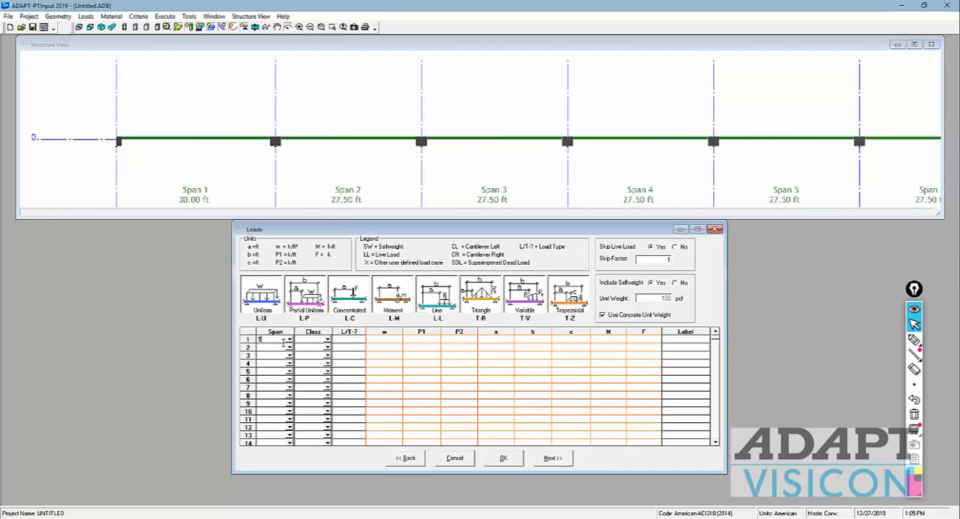
click(278, 347)
text(1)
click(271, 355)
text(2)
click(269, 365)
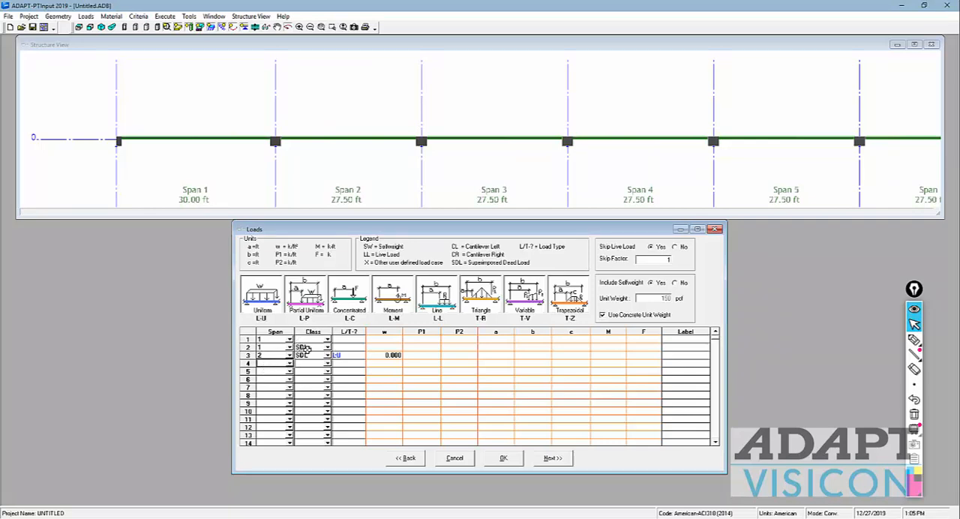
text(2)
click(264, 372)
text(1)
Step: Delete the five trial rows from the loads table
click(425, 388)
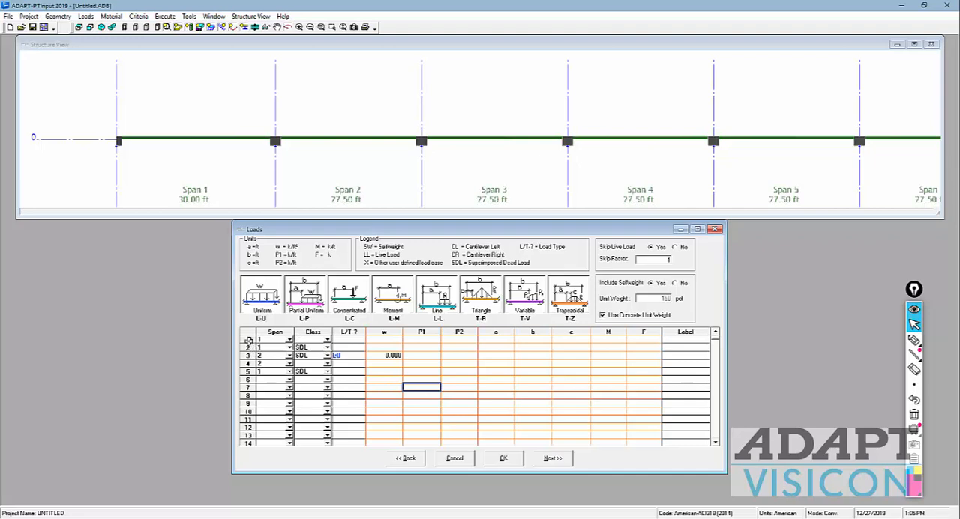
drag(248, 339, 251, 372)
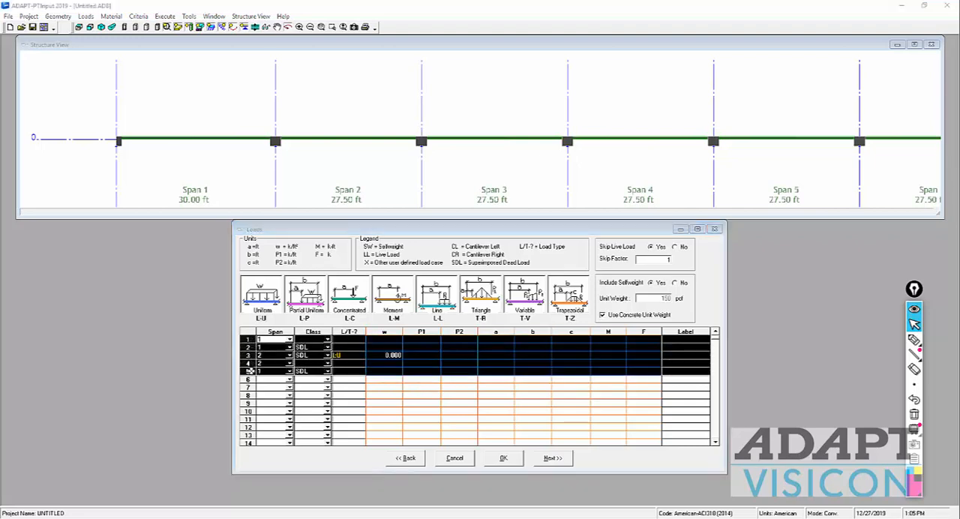
key(Delete)
click(453, 300)
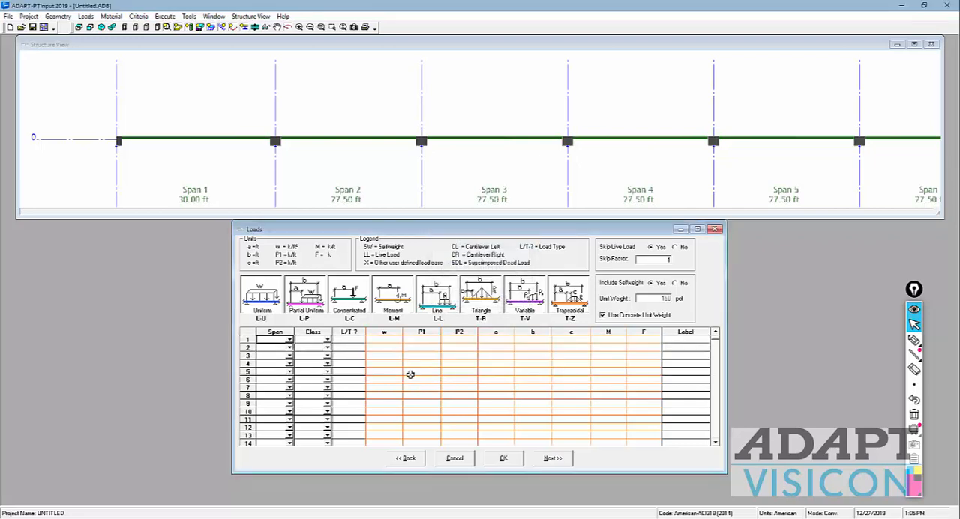
Step: Add two load rows for all spans, with class SDL in the first and LL in the second
click(272, 341)
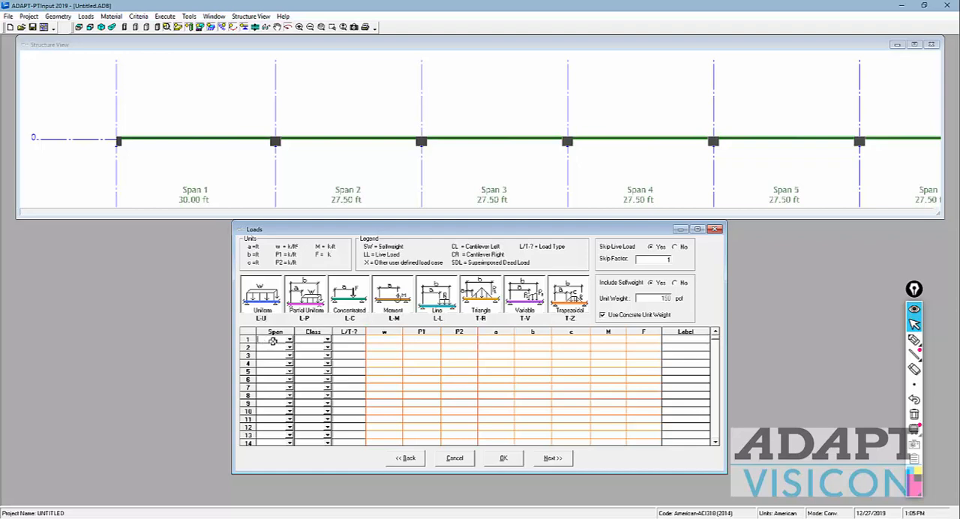
text(all)
key(Return)
text(all)
key(Tab)
key(l)
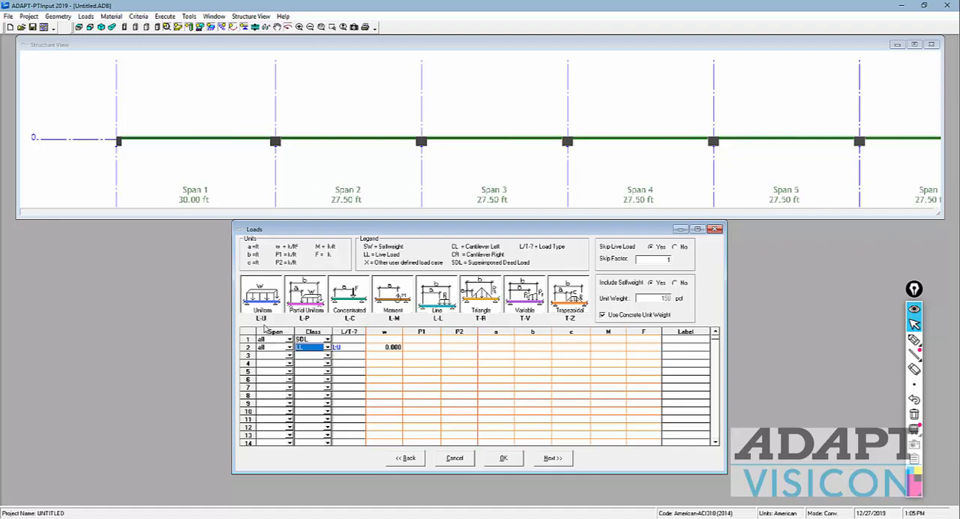
Step: Set the load type of the SDL row to uniform, L-U
click(340, 339)
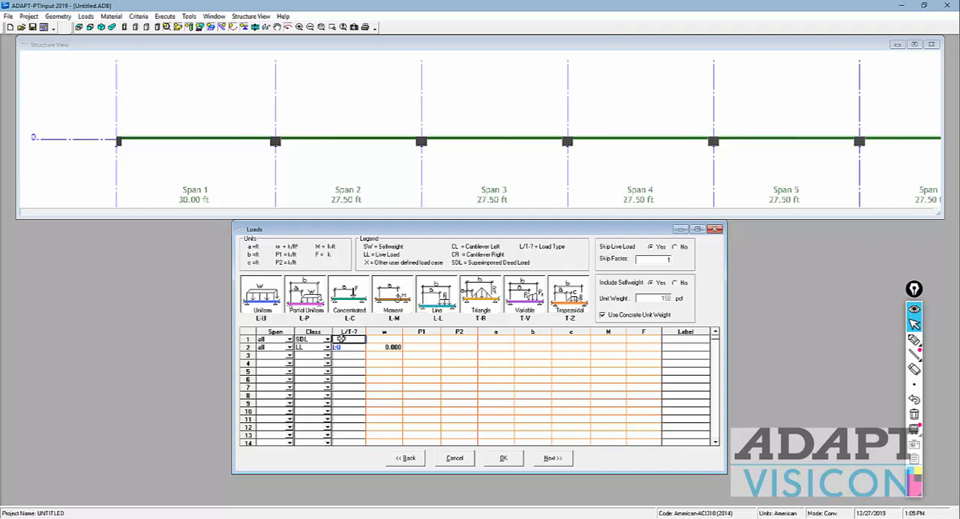
key(l)
key(u)
key(c)
text(u)
Step: Set the uniform load w to 0.015 for the SDL row and 0.050 for the LL row
click(388, 340)
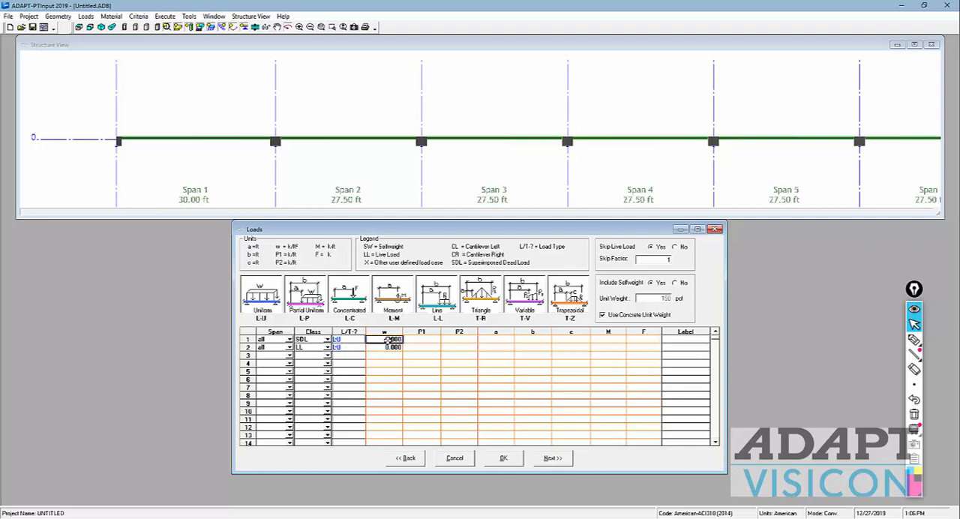
text(.010)
key(Return)
text(.)
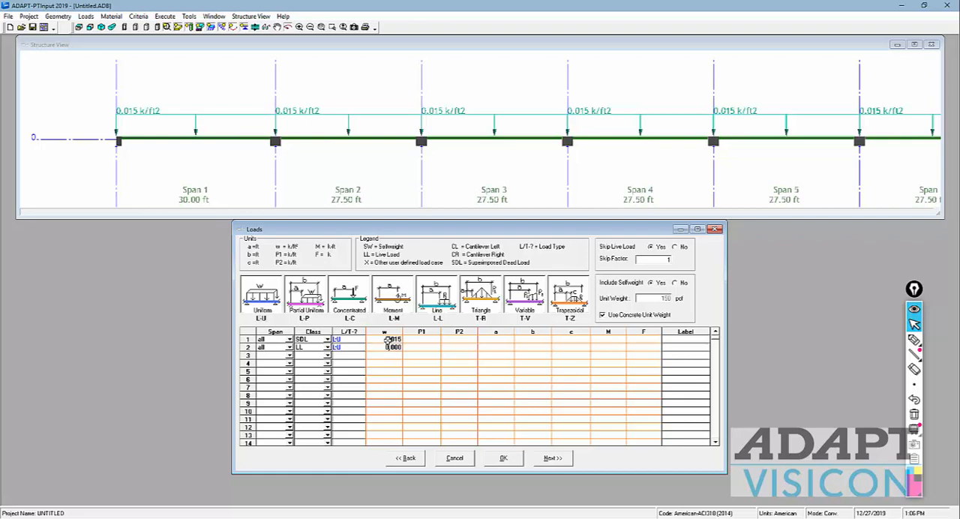
key(Return)
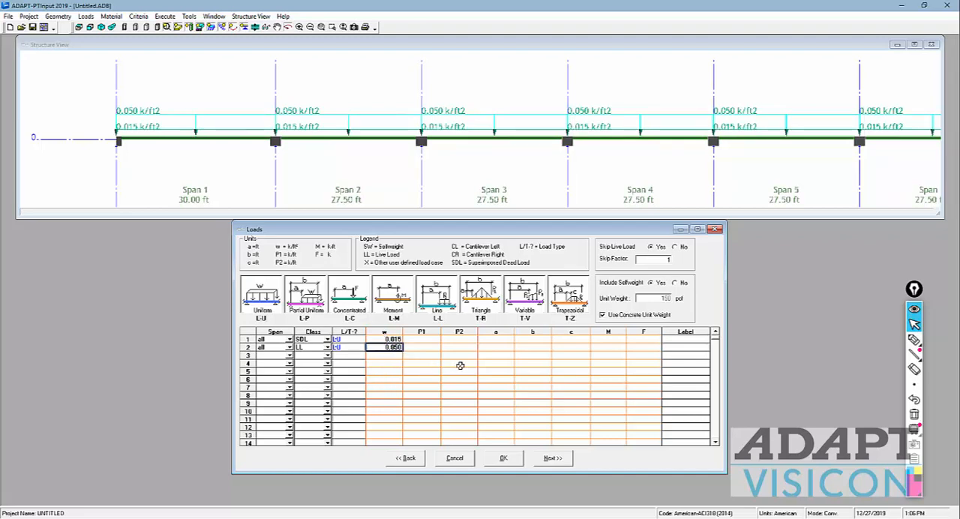
Step: Continue past the loads input and return to it to review the SDL and LL entries generated for each span
click(547, 412)
click(550, 459)
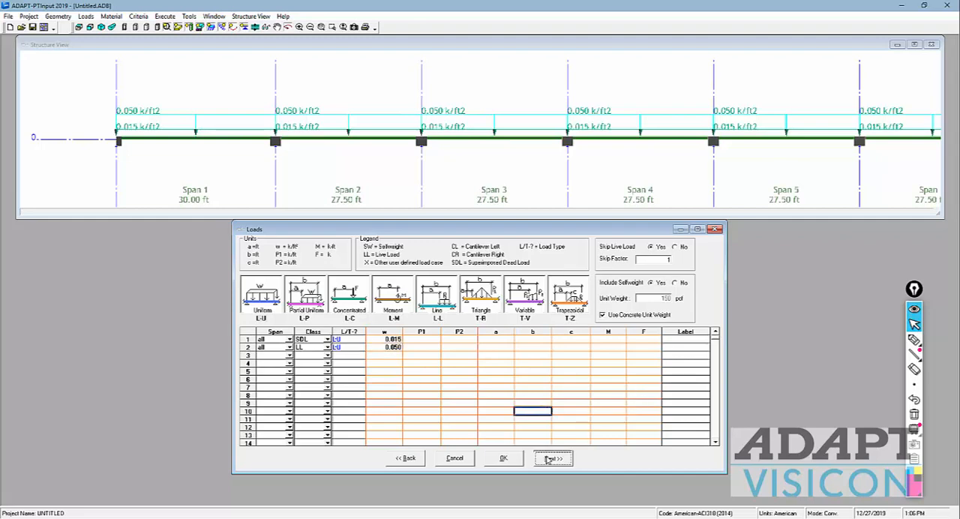
click(415, 368)
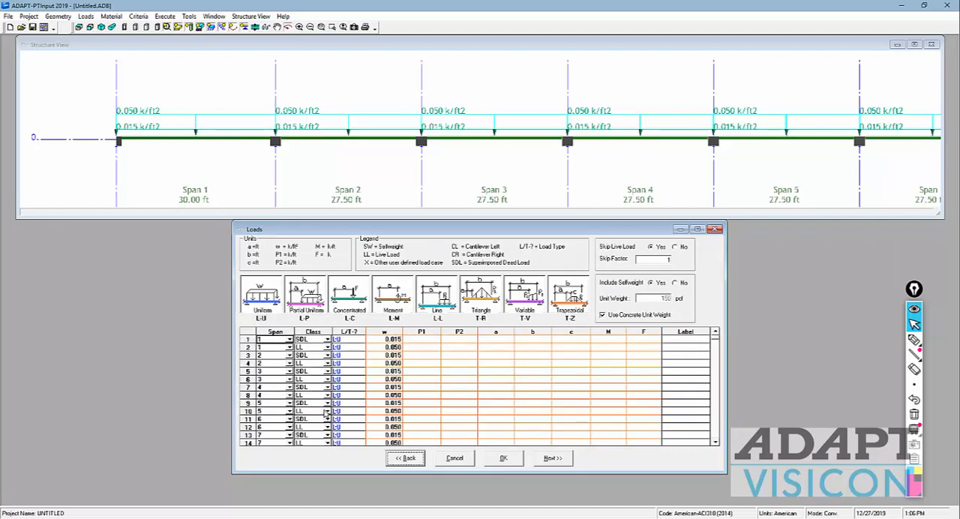
scroll(325, 414, down, 2)
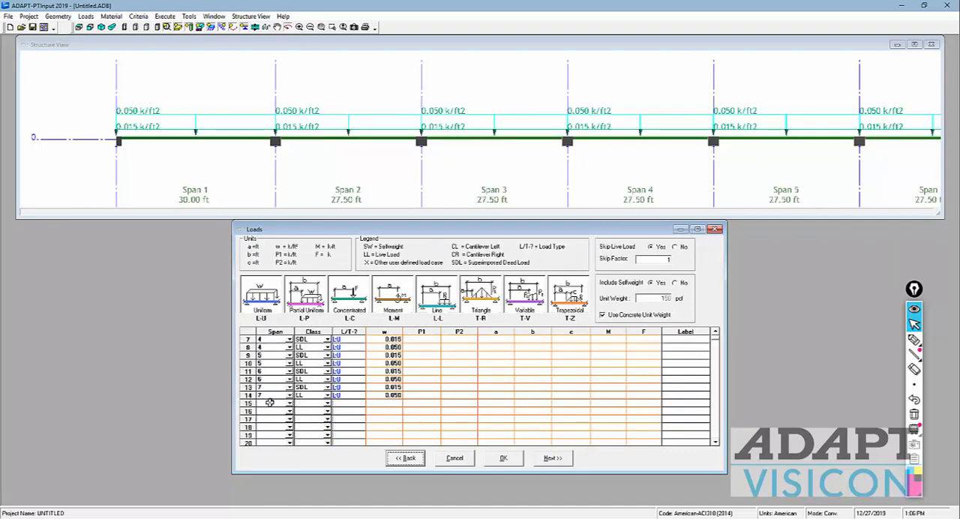
Step: Examine the load class options offered for the span 4 SDL row while selfweight is included
click(269, 403)
text(all)
click(485, 379)
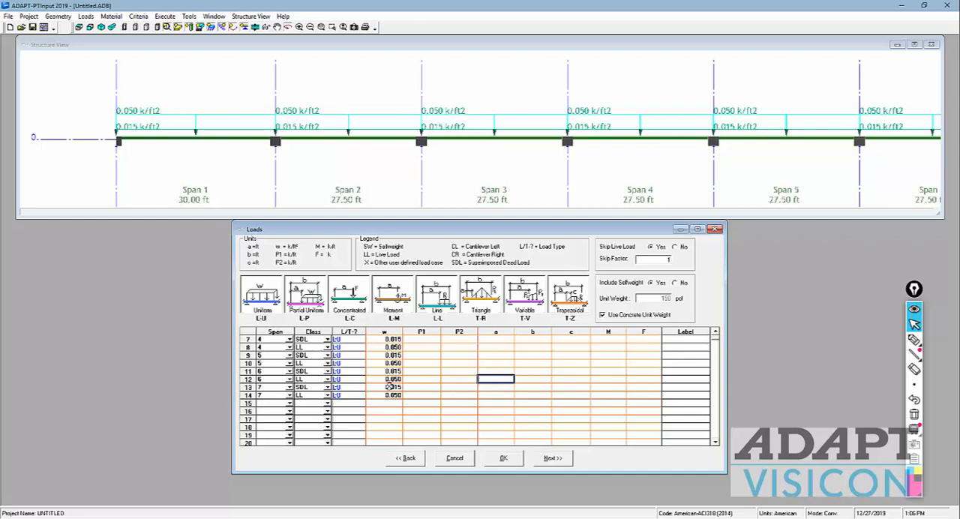
click(328, 342)
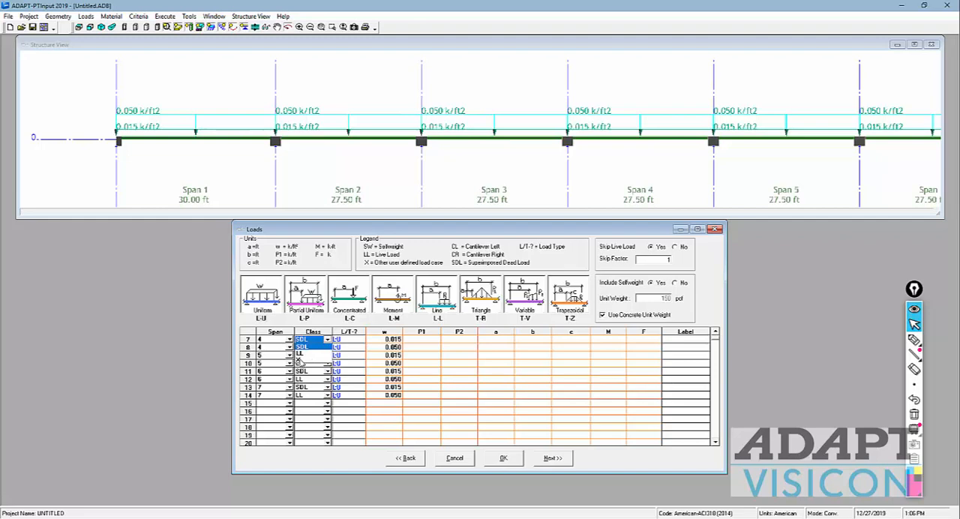
click(504, 418)
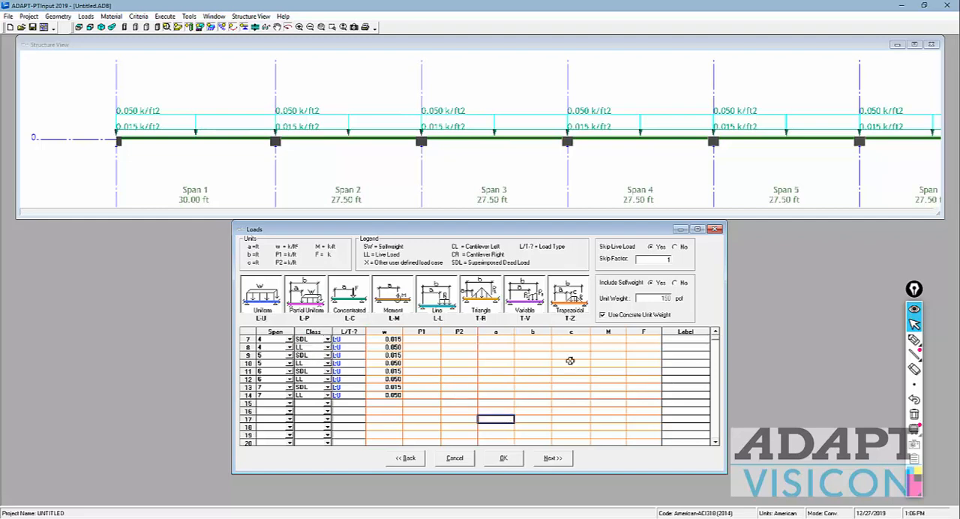
Step: Exclude selfweight to examine the load classes offered for span 4, and include selfweight again, accepting deletion of all SW loads
click(675, 283)
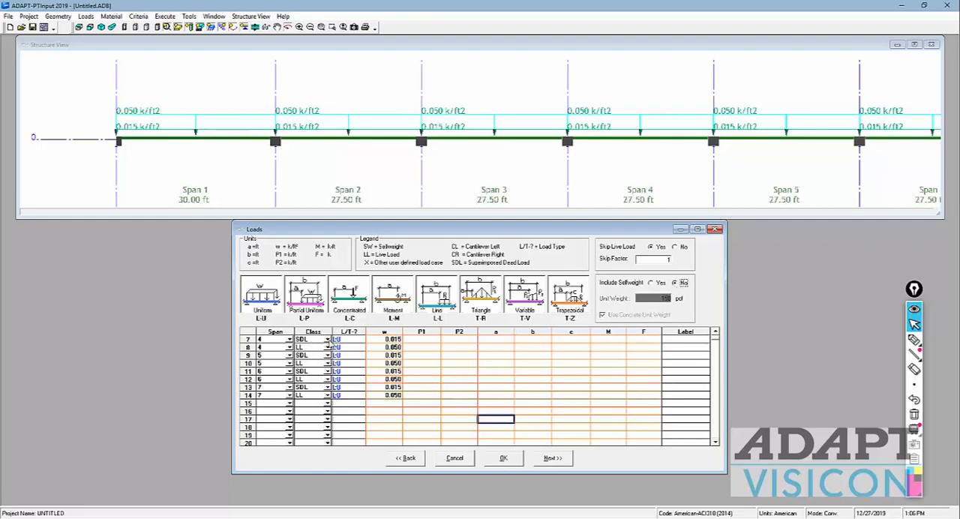
click(328, 339)
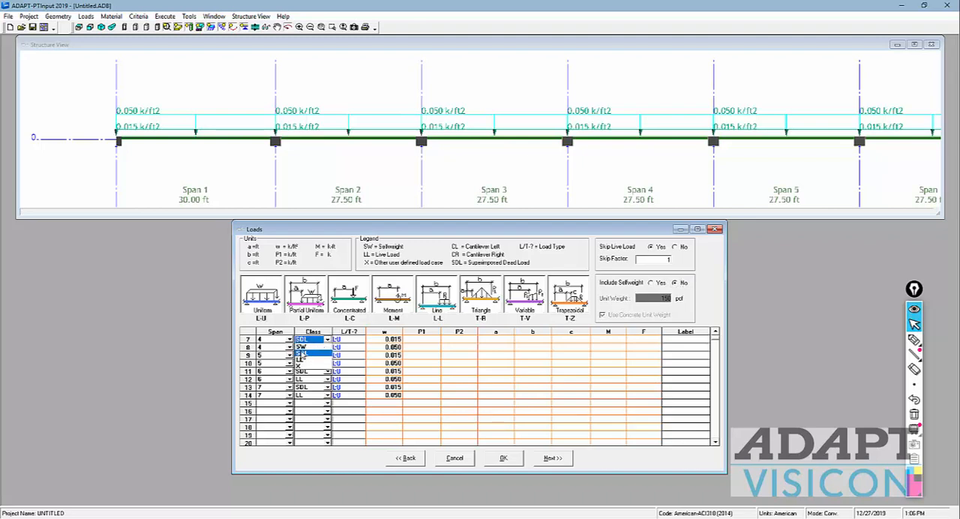
click(600, 378)
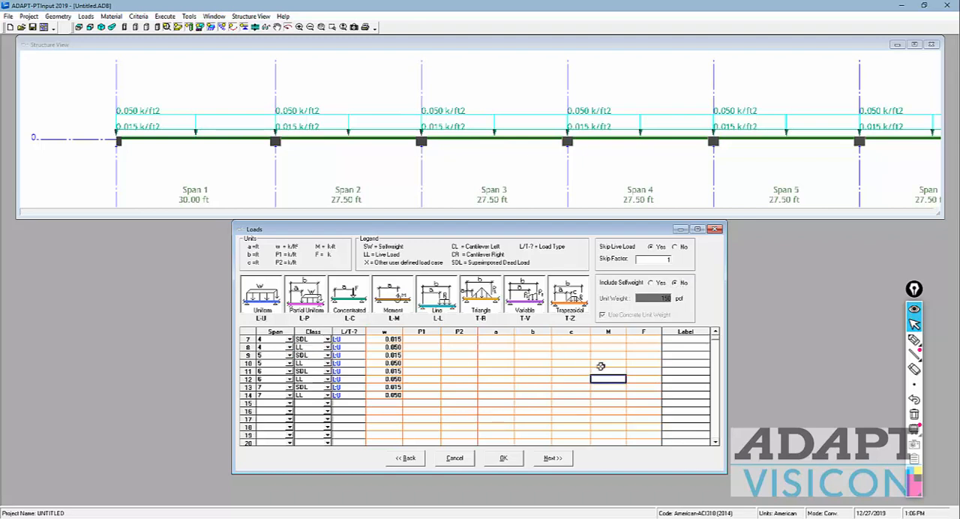
click(652, 284)
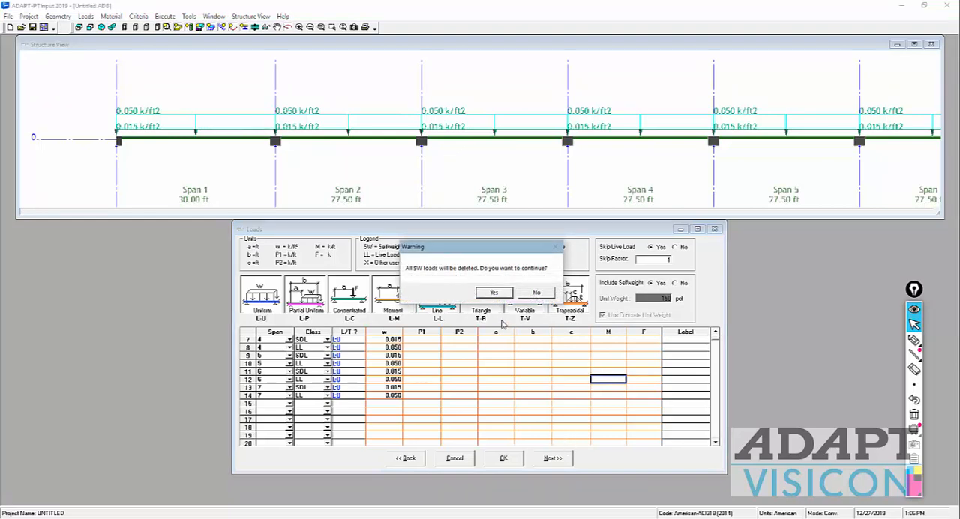
click(492, 295)
Step: Set the slab concrete's 28-day strength to 5000 psi and its strength at stressing to 3500 psi
click(550, 458)
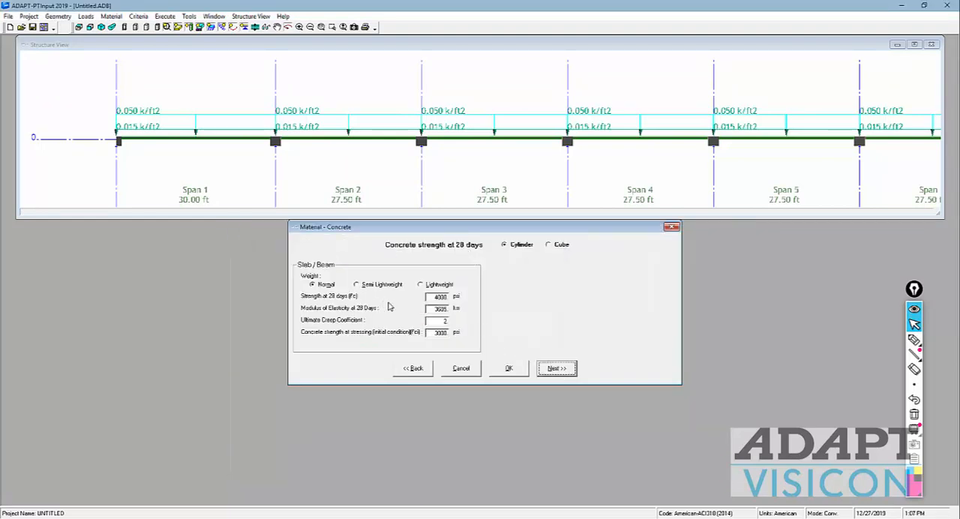
double_click(435, 299)
text(500)
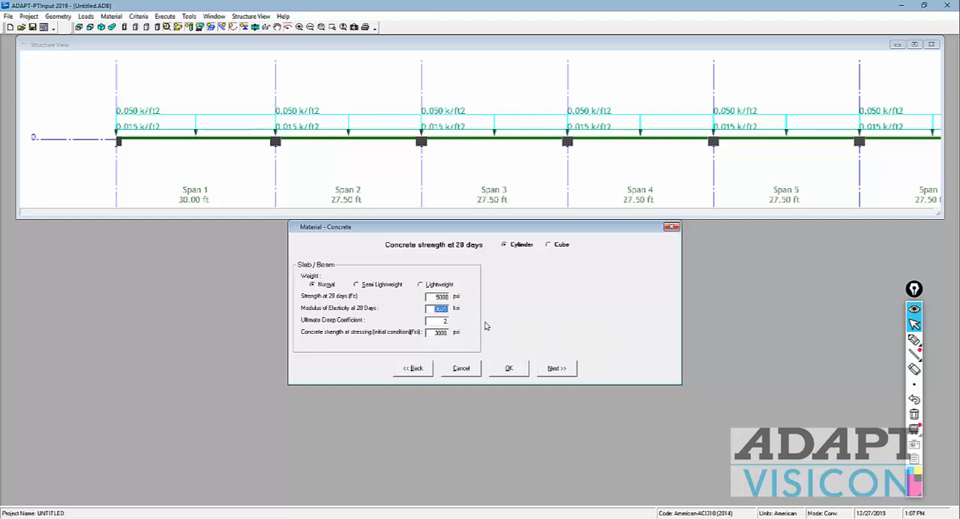
double_click(435, 297)
double_click(442, 309)
double_click(441, 321)
double_click(435, 332)
text(3500)
key(Tab)
click(542, 371)
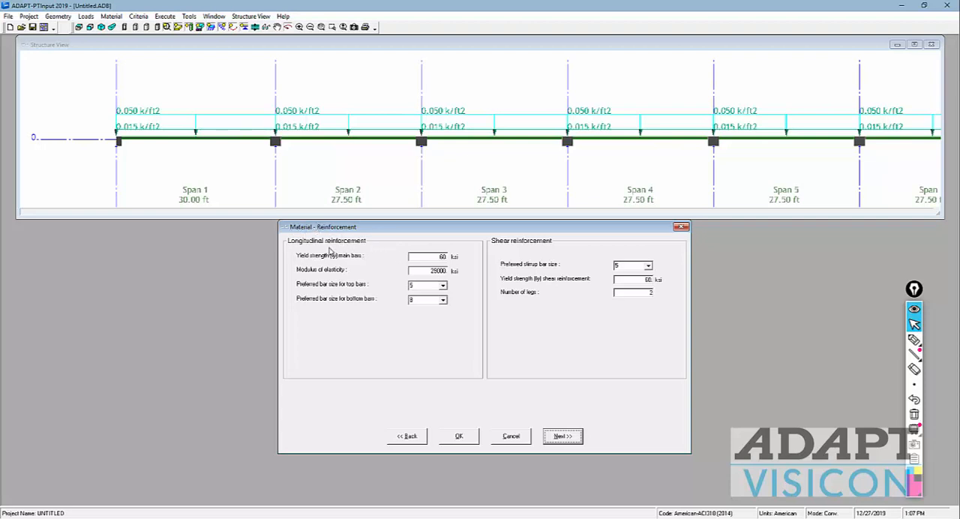
Step: Set the preferred bottom bar size to 6 and choose a smaller preferred stirrup bar size, keeping size 5 top bars
click(444, 288)
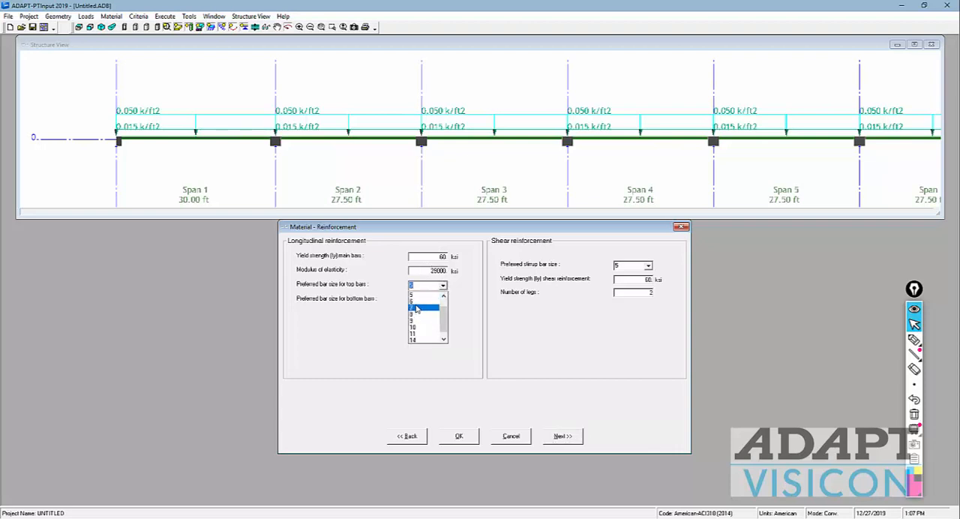
click(465, 292)
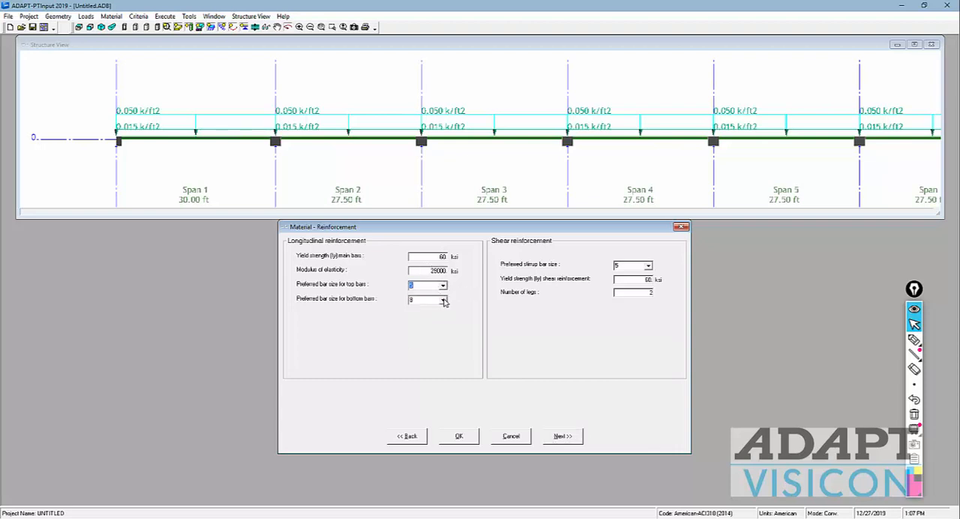
click(444, 300)
click(425, 313)
click(648, 266)
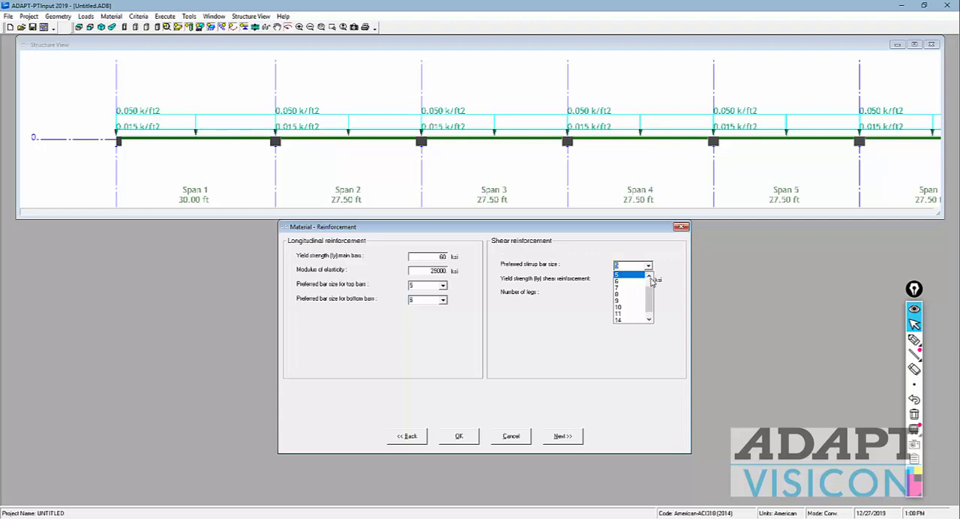
click(650, 276)
click(650, 276)
click(621, 280)
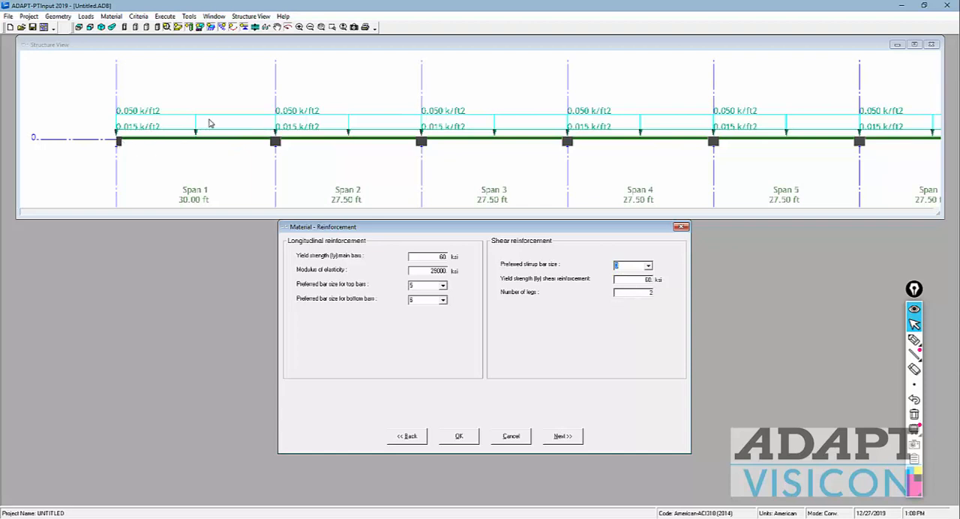
click(563, 437)
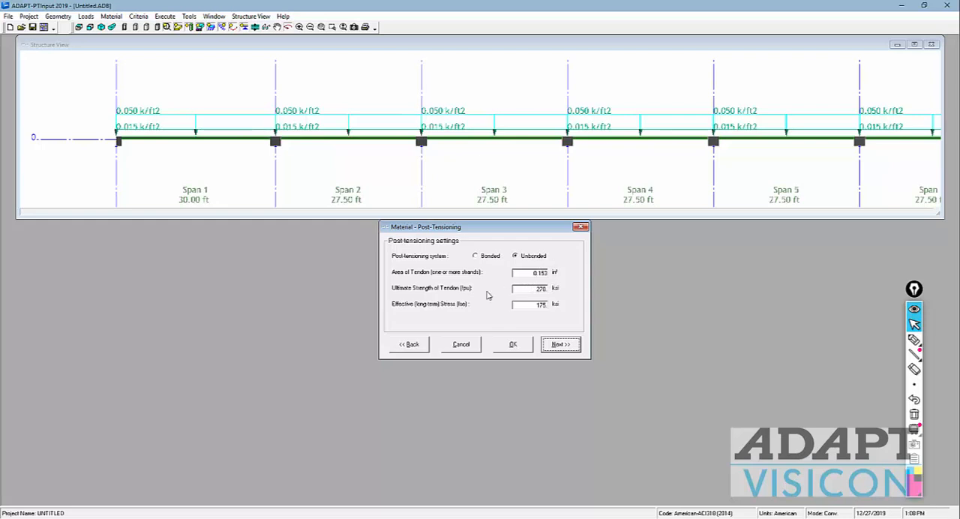
Step: Mark up the tendon area and effective stress with the annotation pen, and clear the markup
double_click(533, 288)
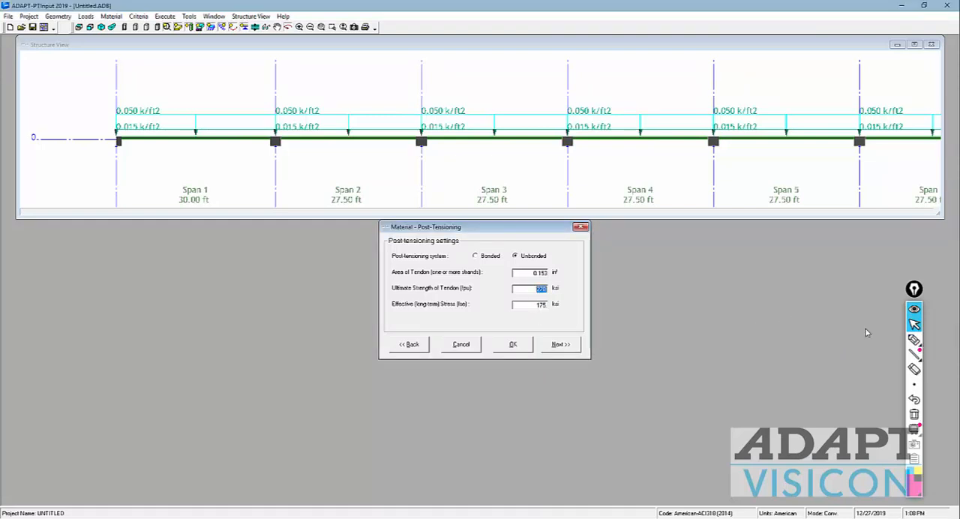
click(914, 339)
mouse_move(525, 318)
mouse_down()
mouse_move(558, 316)
mouse_move(534, 299)
mouse_move(517, 307)
mouse_move(540, 278)
mouse_move(639, 292)
mouse_move(658, 281)
mouse_move(667, 292)
mouse_move(681, 279)
mouse_up()
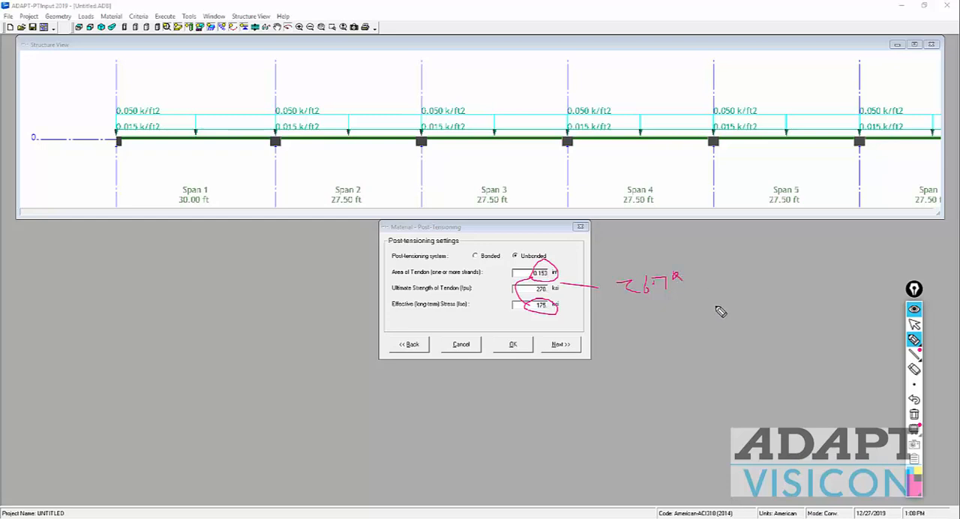
click(914, 339)
click(914, 414)
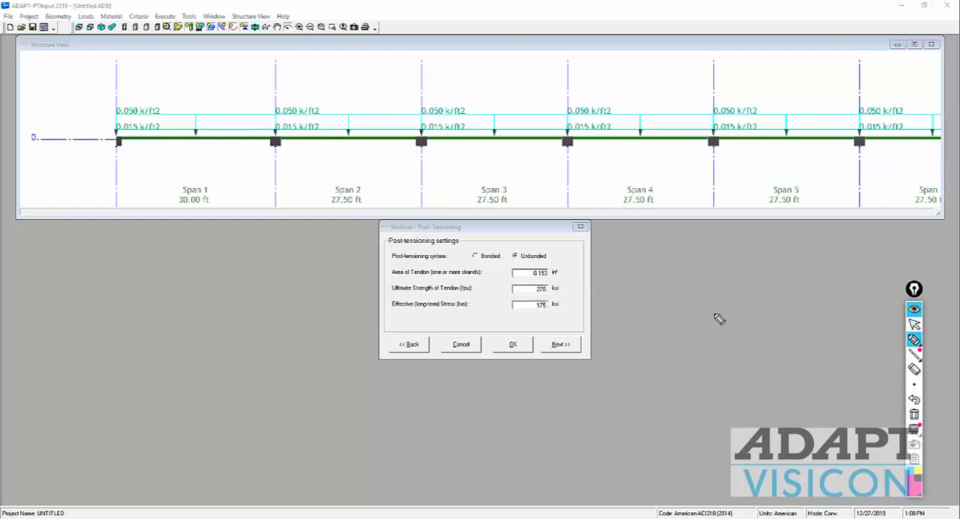
click(914, 324)
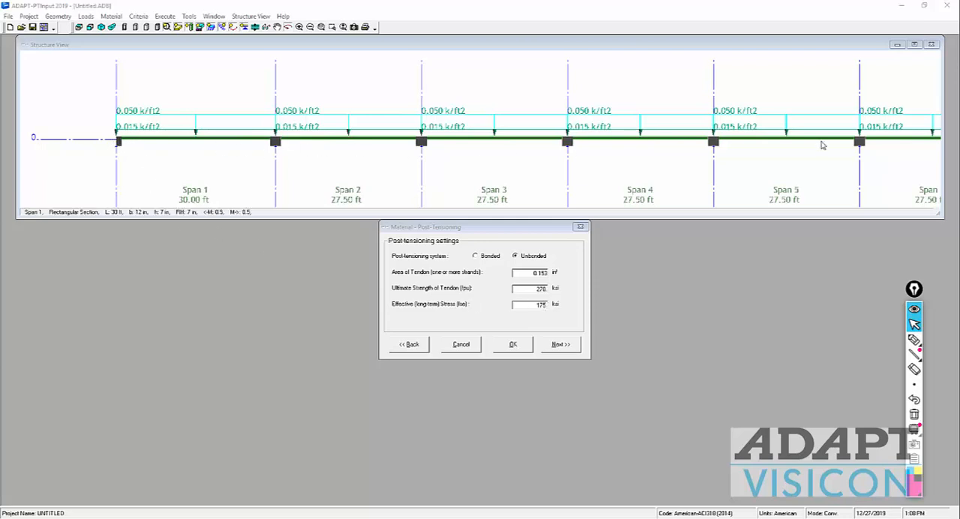
Step: Accept the post-tensioning settings and enable base non-prestressed reinforcement, enlarging its table and showing the structure view unshaded
click(560, 344)
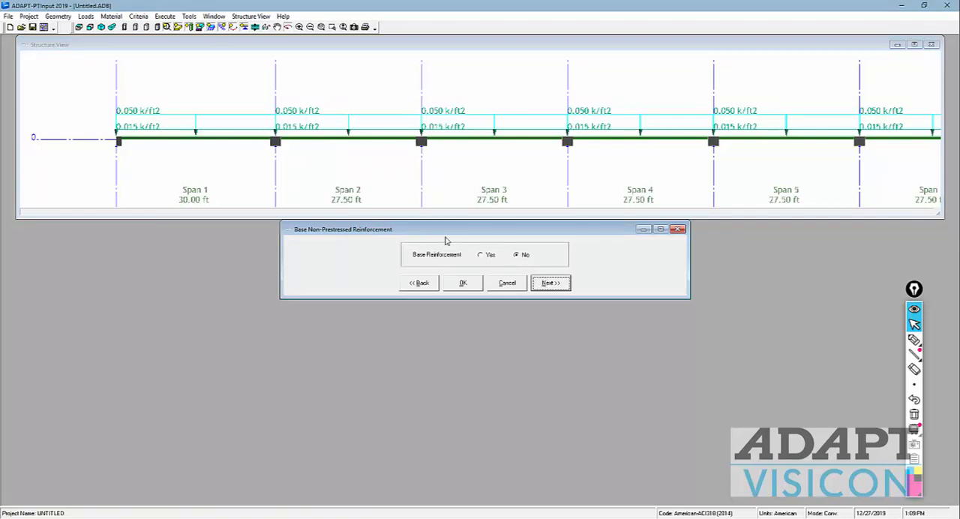
click(480, 256)
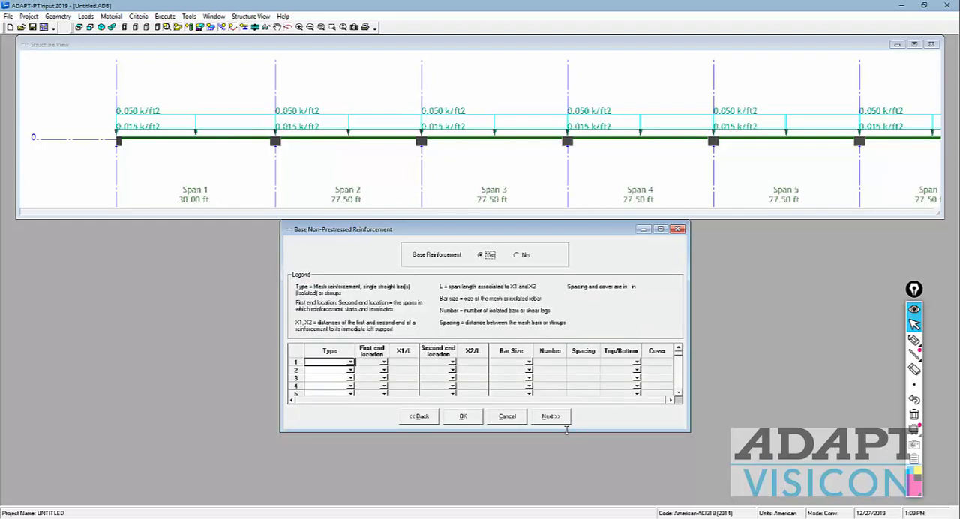
drag(566, 444, 576, 507)
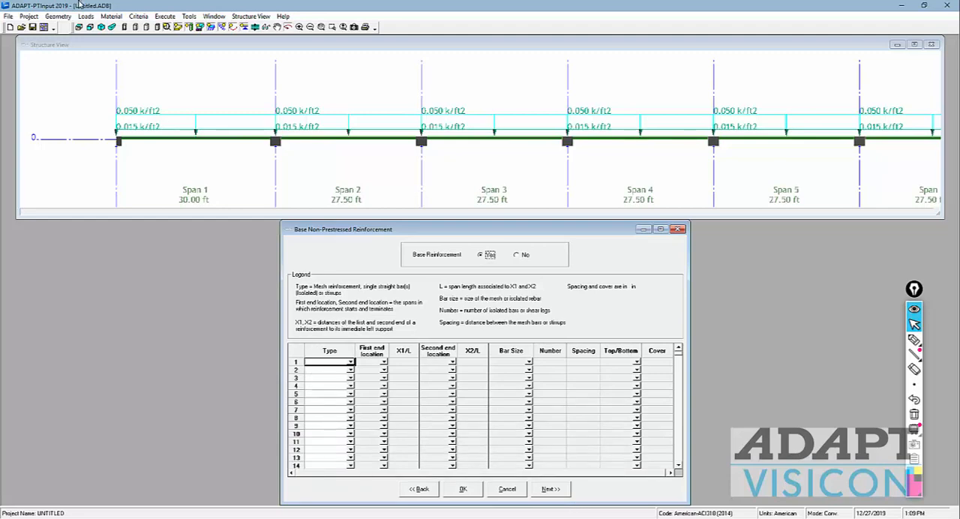
click(125, 28)
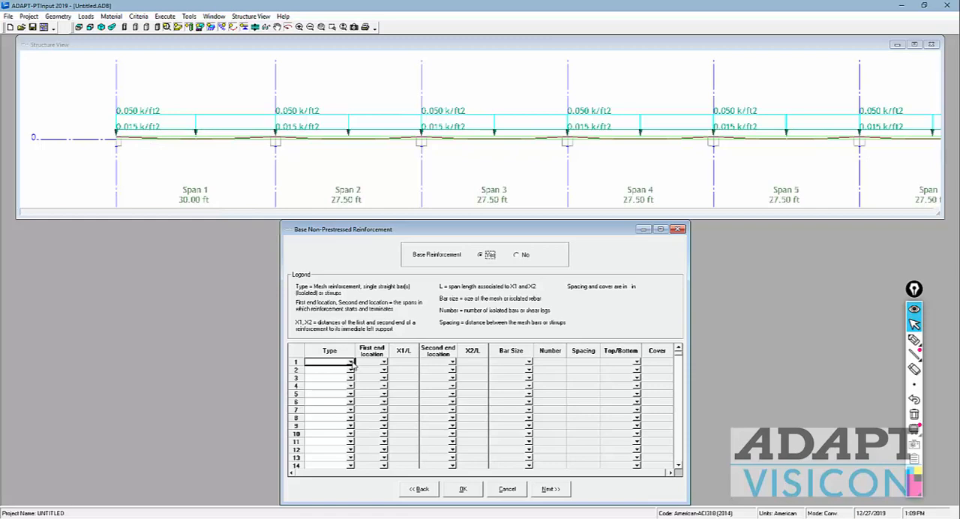
Step: Set the reinforcement type of the first two base reinforcement rows to Isolated
click(349, 362)
click(320, 375)
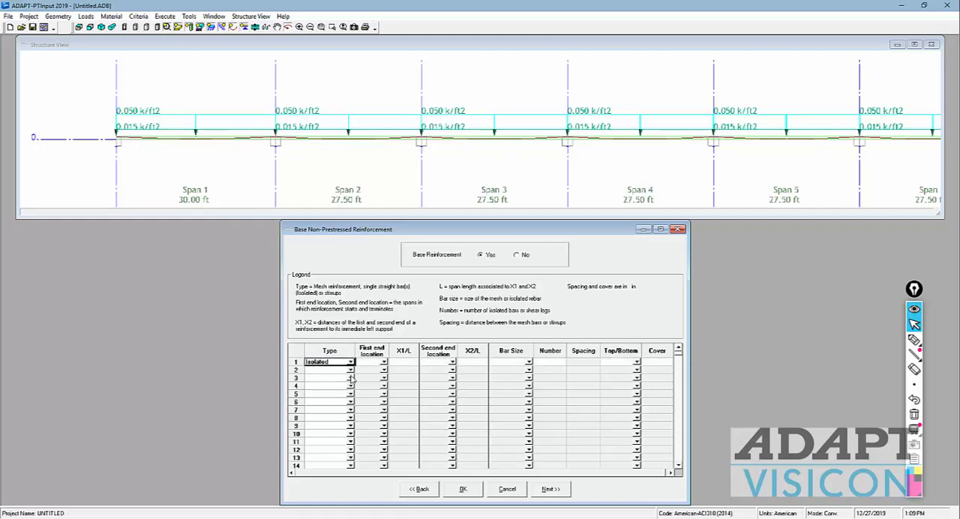
click(350, 371)
click(323, 384)
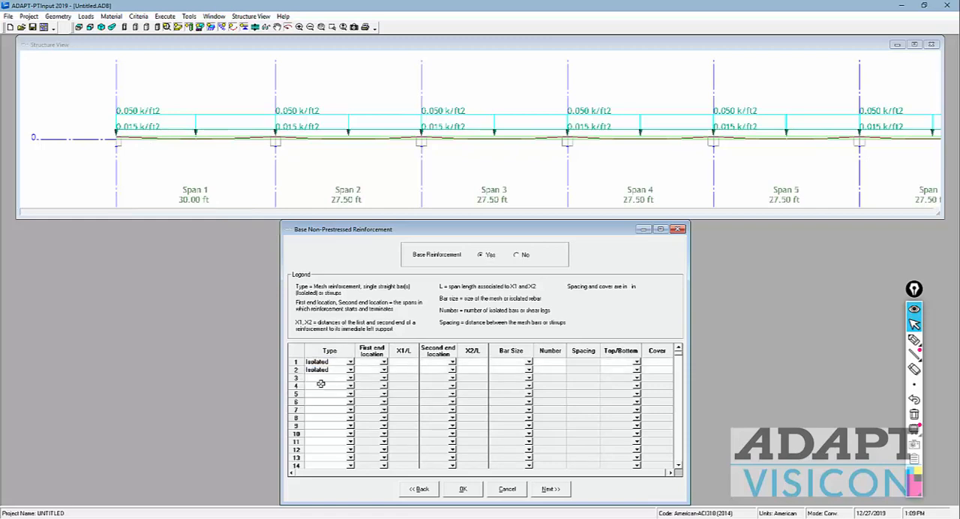
Step: Set the first end location to span 1 and span 7 for the two isolated rows, with X1/L of 0.10 for both
click(383, 362)
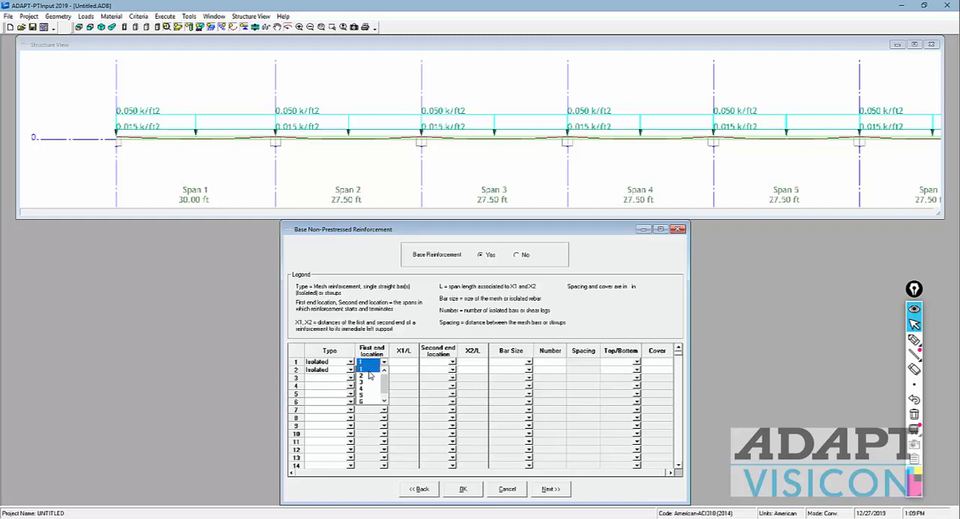
click(367, 369)
click(383, 371)
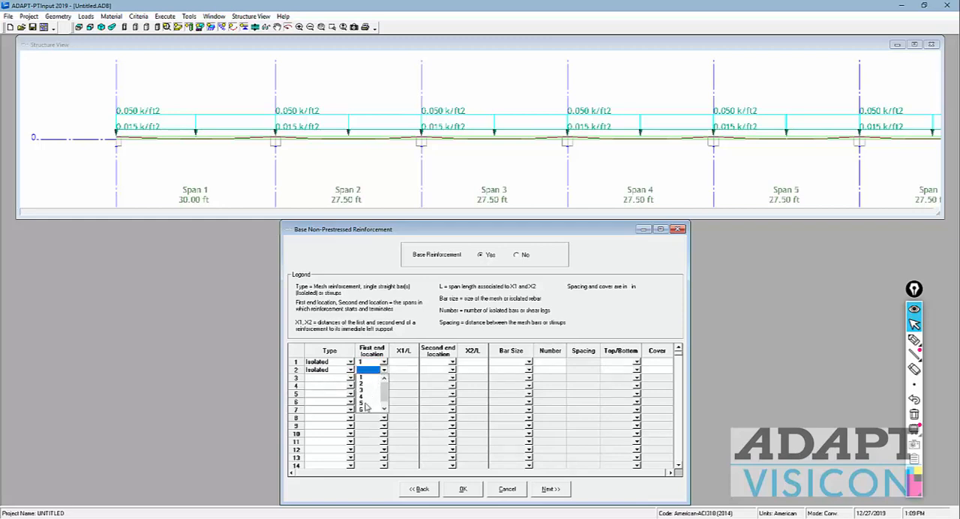
click(368, 410)
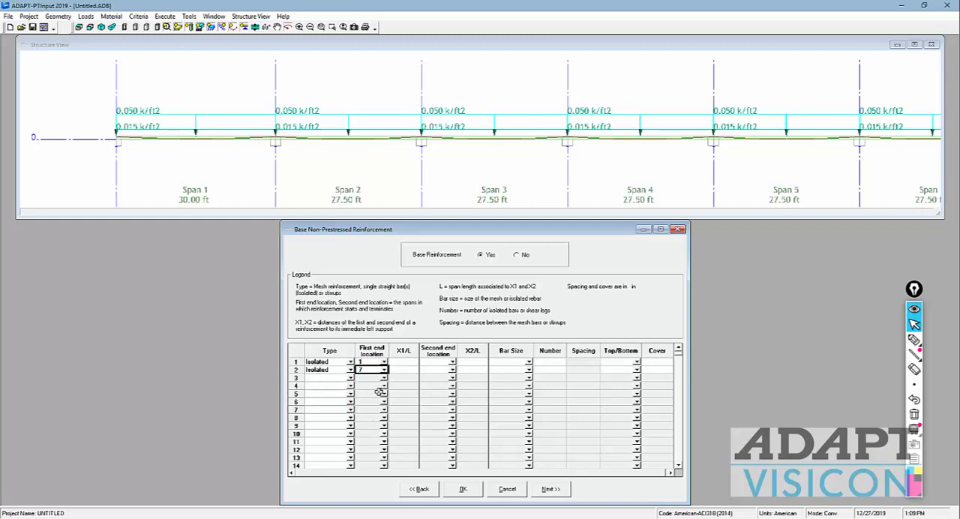
click(404, 362)
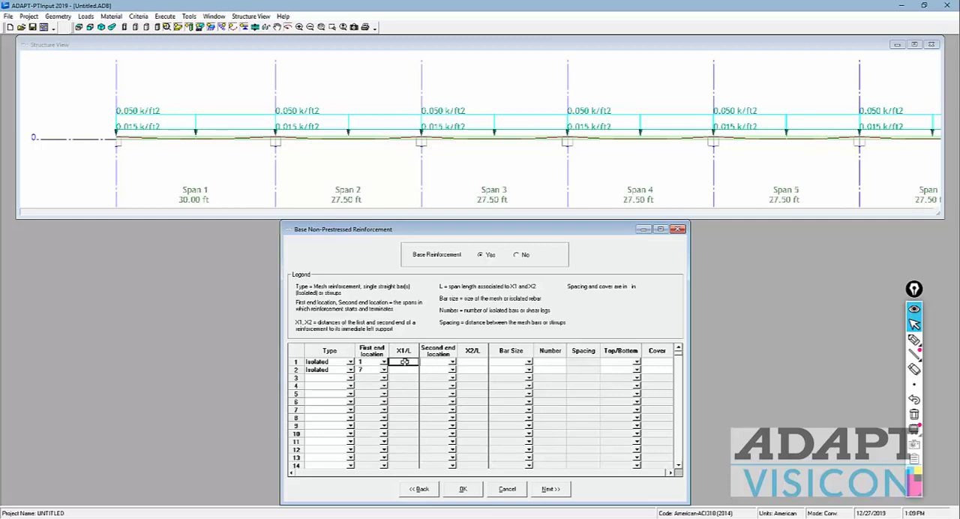
text(.10)
click(405, 371)
text(.)
Step: Set the second end location to span 1 and span 7 for the two isolated rows, with X2/L of 0.90 for both
click(450, 364)
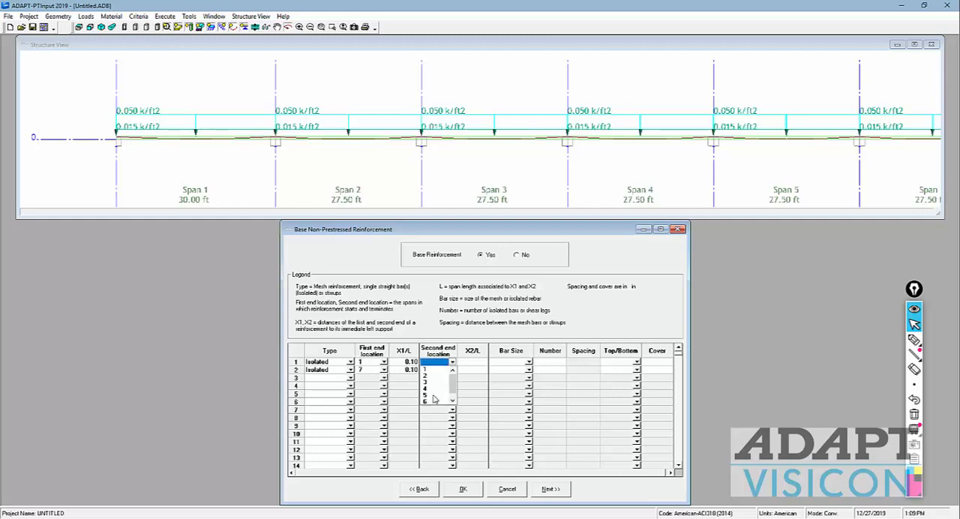
click(425, 370)
click(427, 370)
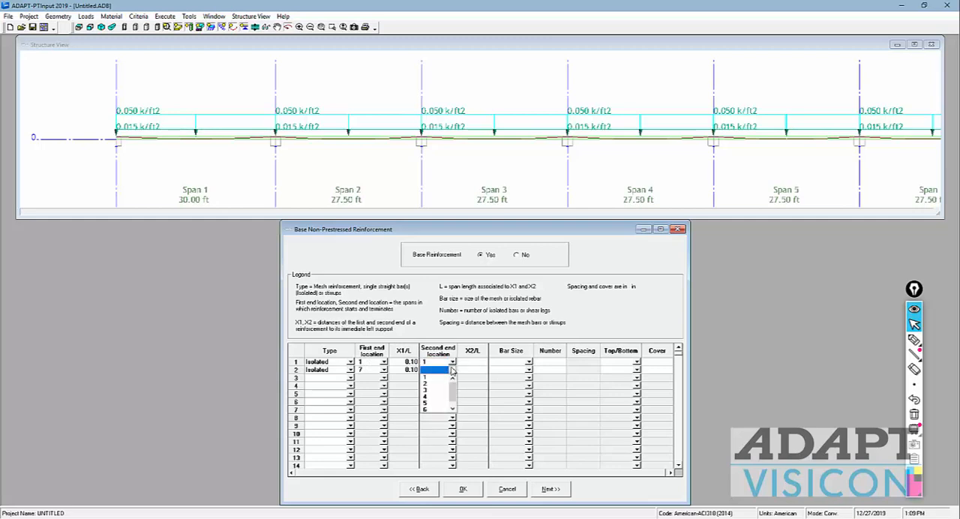
click(429, 409)
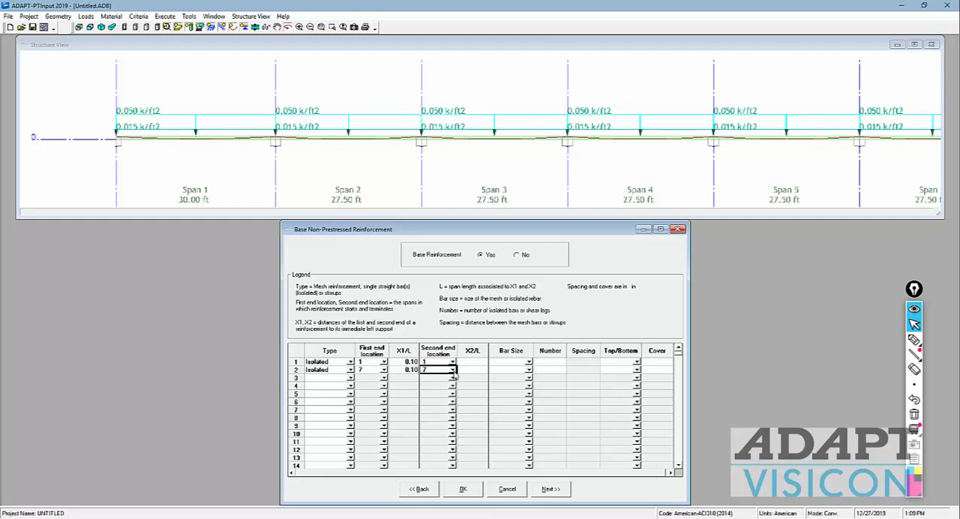
click(468, 361)
text(0.90)
click(468, 369)
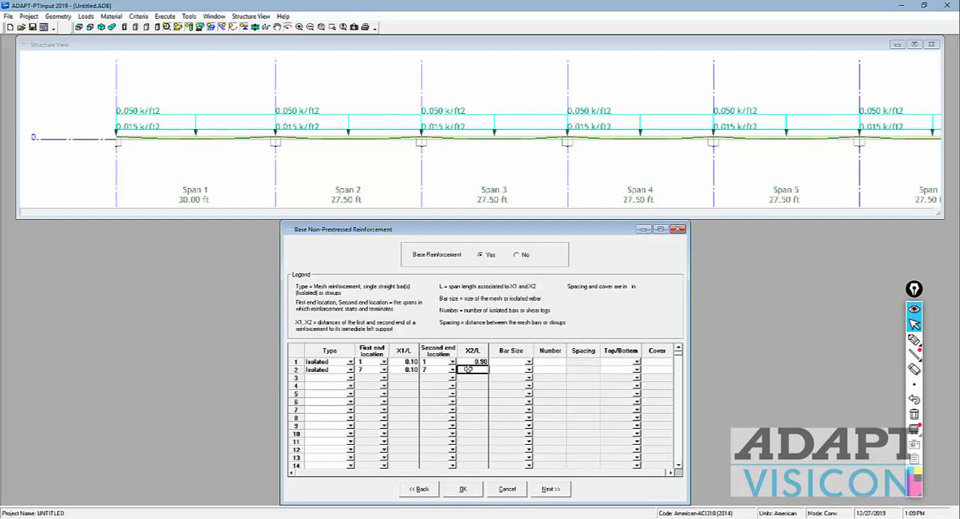
text(0.90)
Step: Set the bar size to 5 for both isolated base reinforcement rows
click(529, 363)
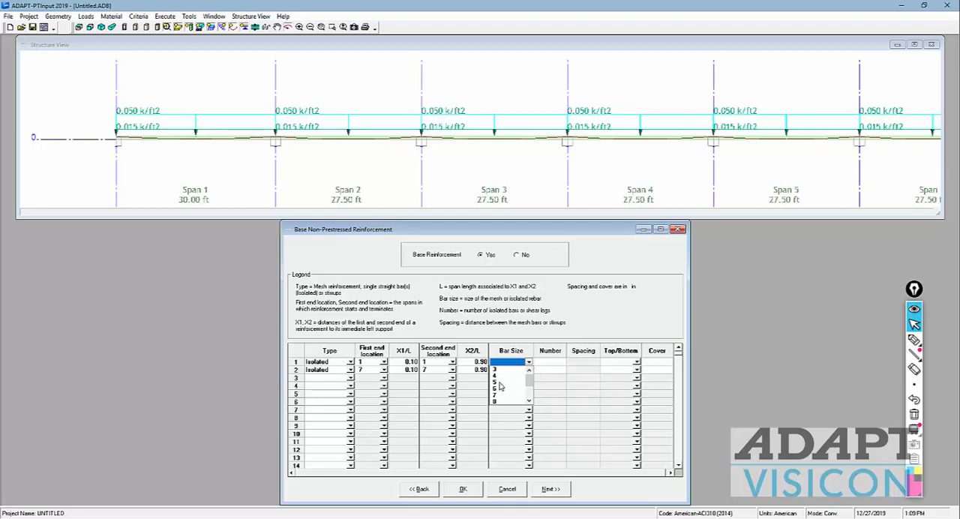
click(500, 386)
click(529, 370)
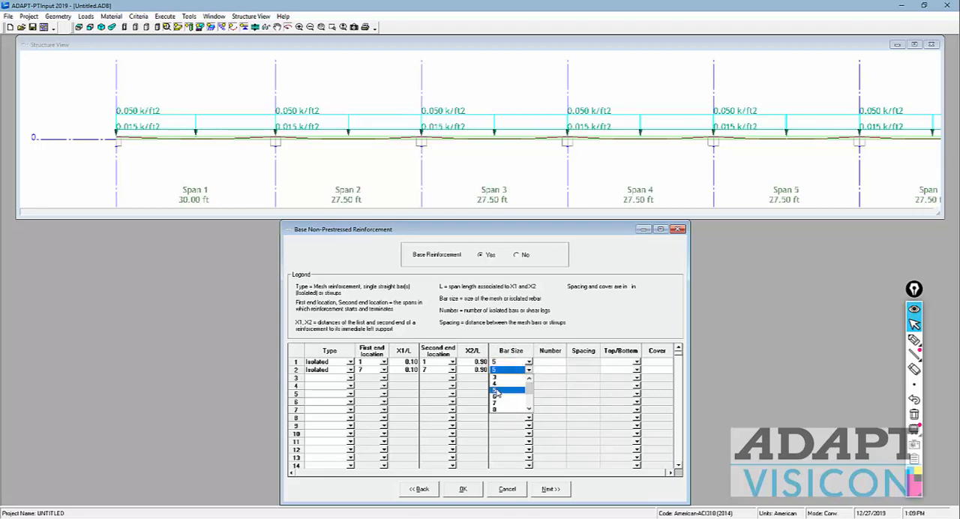
click(495, 390)
Step: Set the number of bars to 2 for both isolated base reinforcement rows
click(549, 362)
text(4)
click(550, 371)
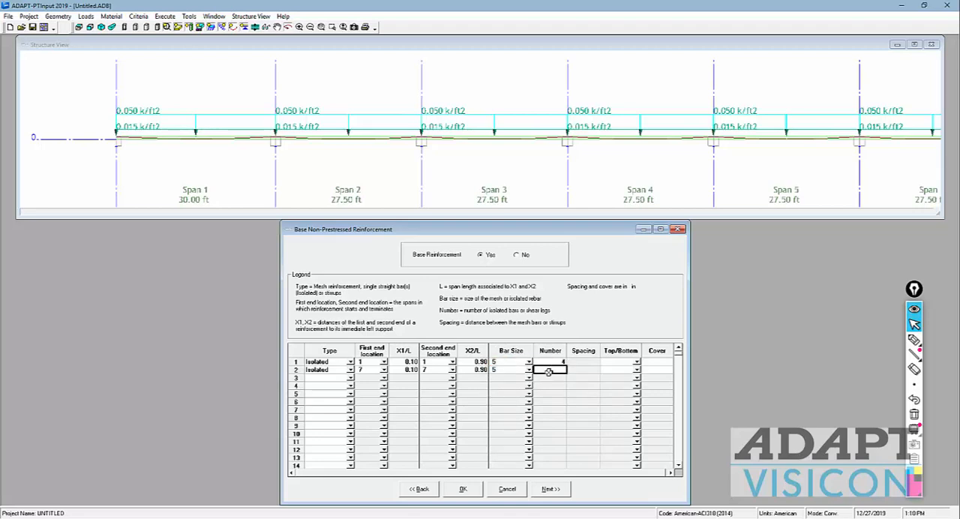
text(4)
click(619, 361)
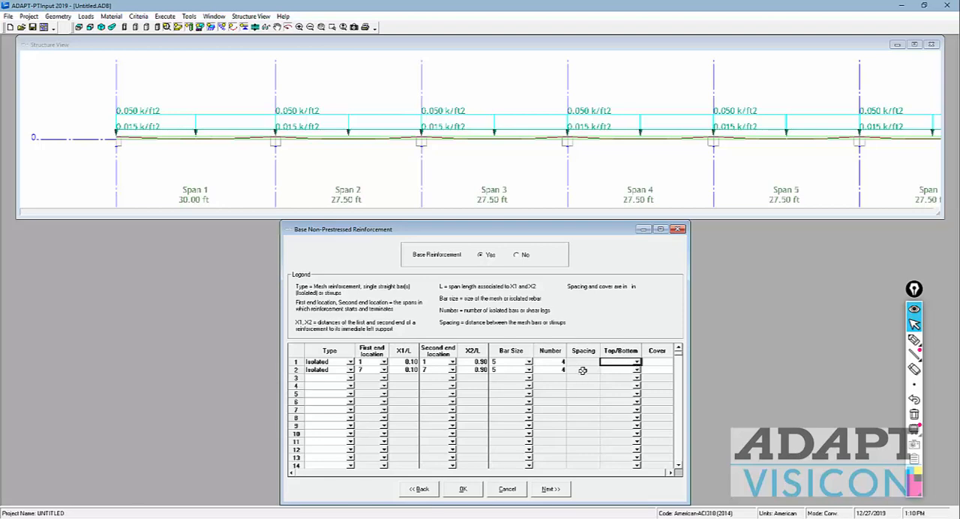
click(558, 362)
text(2)
click(559, 369)
text(2)
Step: Place the bars of both isolated rows at the bottom with a cover of 0.75 in
click(636, 361)
click(625, 378)
click(637, 369)
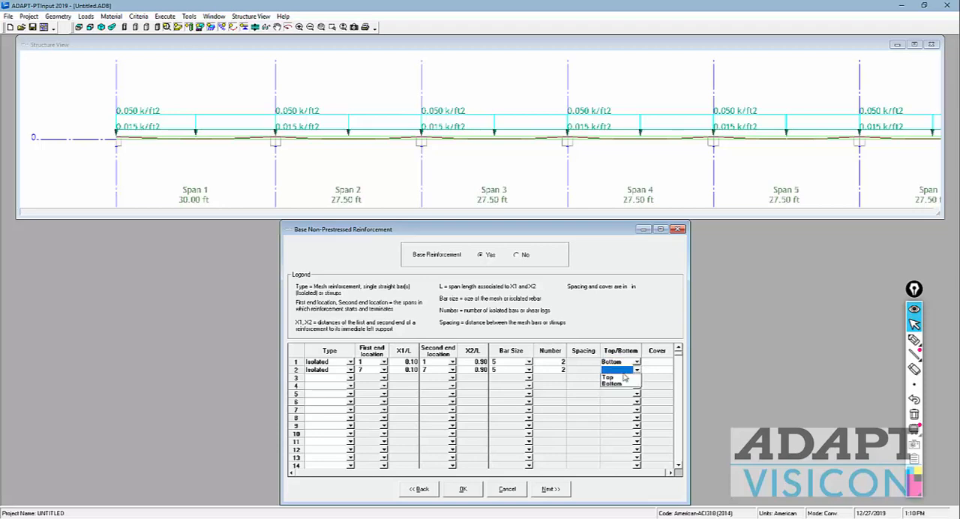
click(624, 385)
click(647, 363)
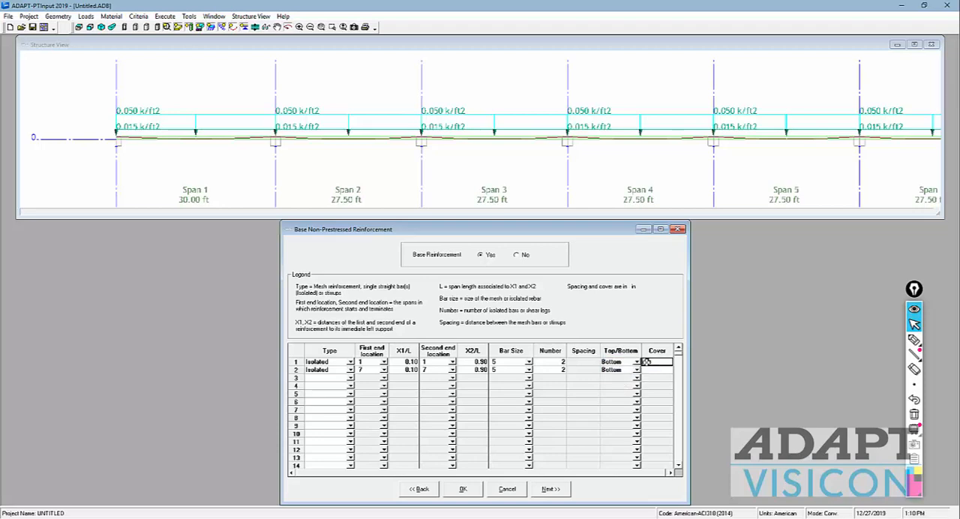
click(647, 362)
click(656, 370)
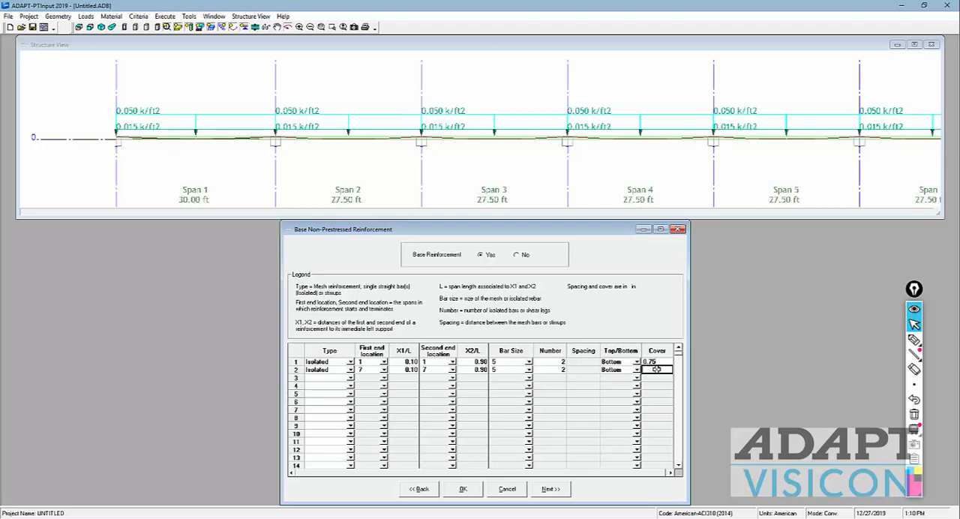
text(0.75)
click(614, 364)
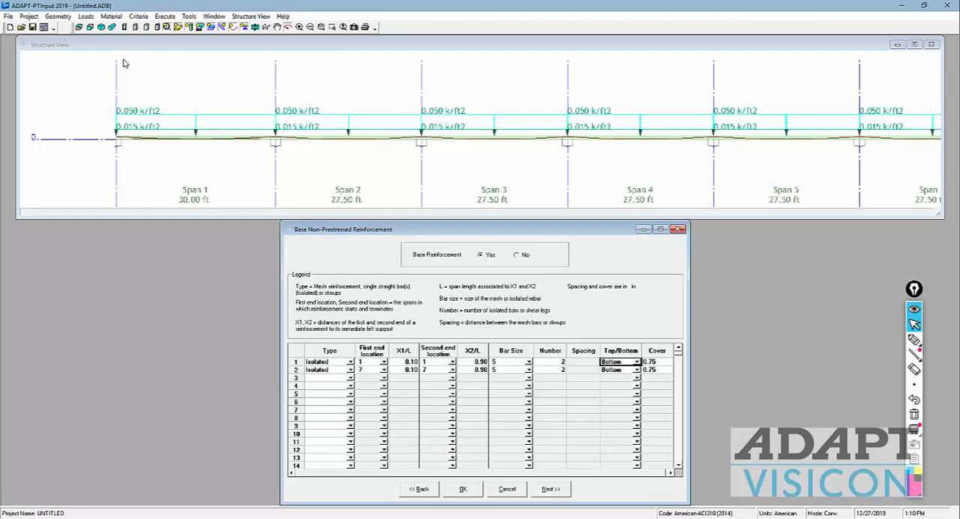
Step: Inspect the base bars in spans 1 and 7 in the structure view, with the loads hidden
click(123, 60)
click(79, 27)
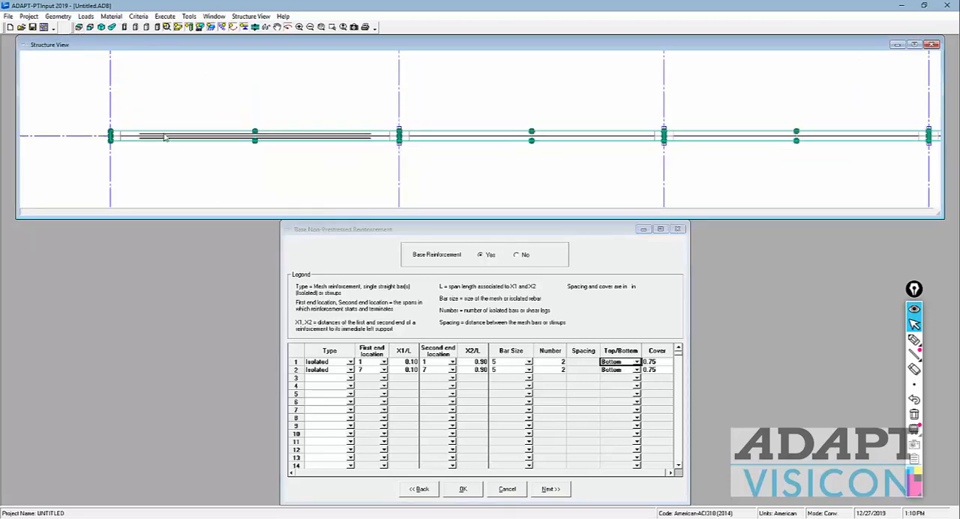
scroll(199, 148, down, 1)
scroll(252, 157, down, 2)
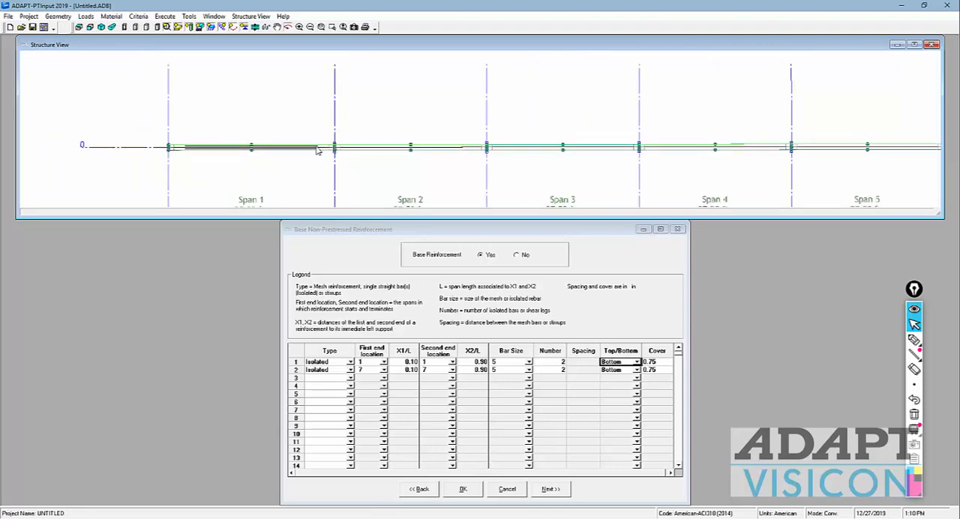
drag(565, 188, 489, 166)
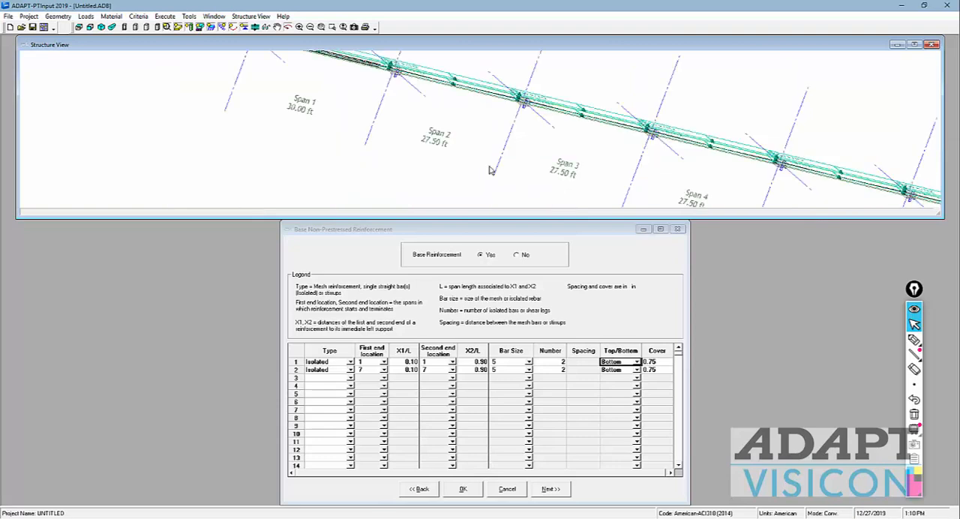
click(79, 27)
scroll(584, 152, down, 1)
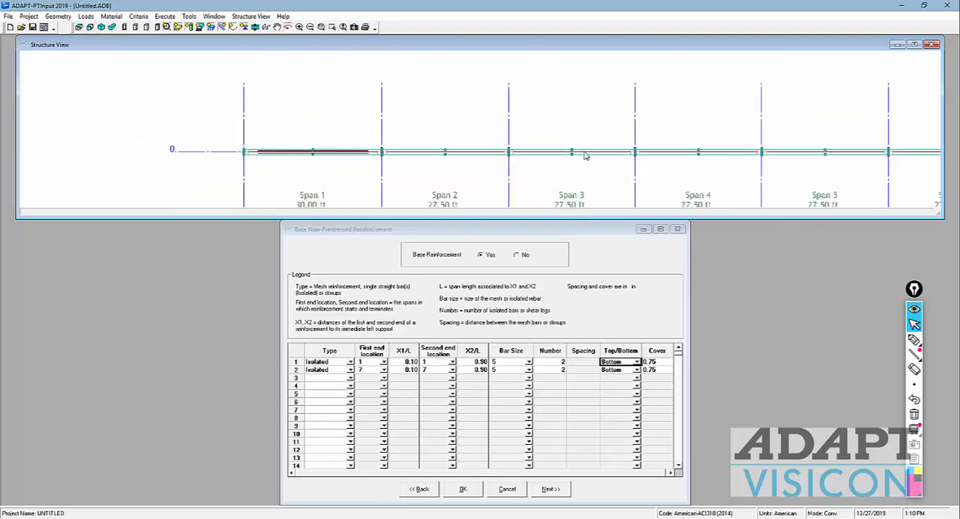
drag(736, 188, 526, 156)
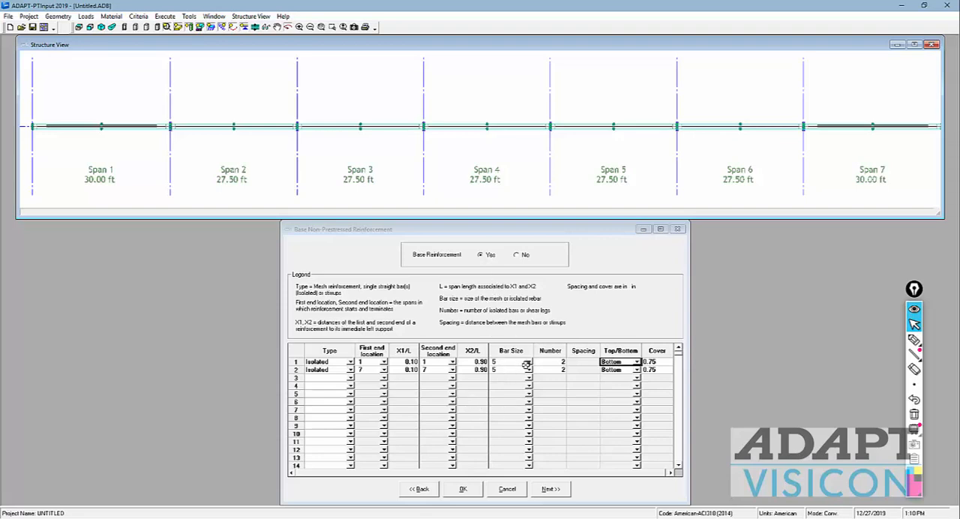
Step: Disable base reinforcement, restore the loaded structure view and continue to the allowable stress criteria
click(519, 256)
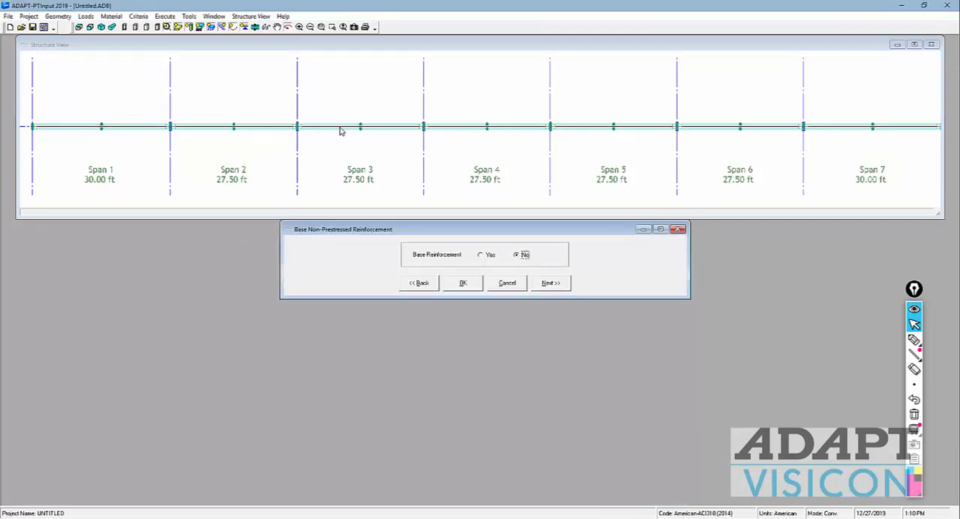
click(89, 27)
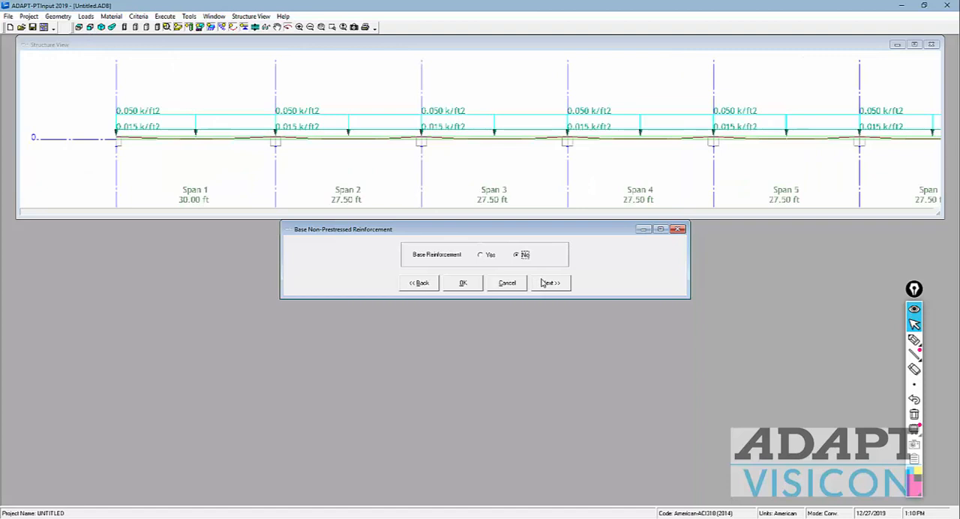
click(549, 283)
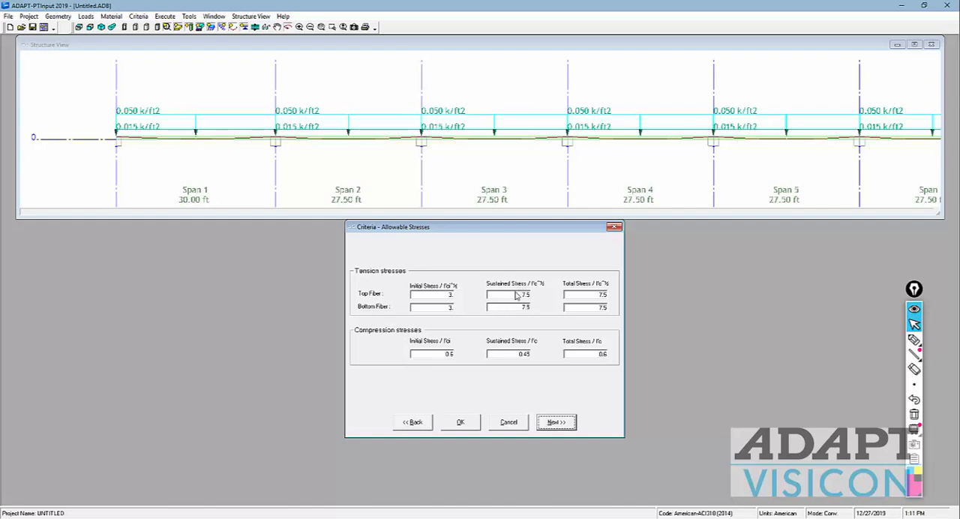
Step: Set the sustained tension stress limit to 6 for the top and bottom fibers and accept the allowable stresses
drag(514, 295, 660, 298)
text(66)
drag(589, 306, 637, 312)
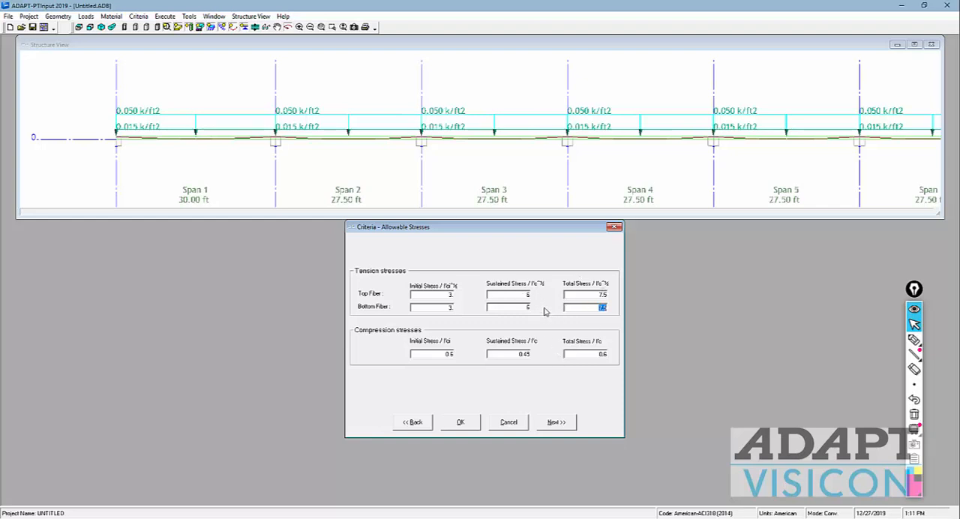
double_click(585, 296)
double_click(519, 295)
double_click(526, 307)
click(551, 423)
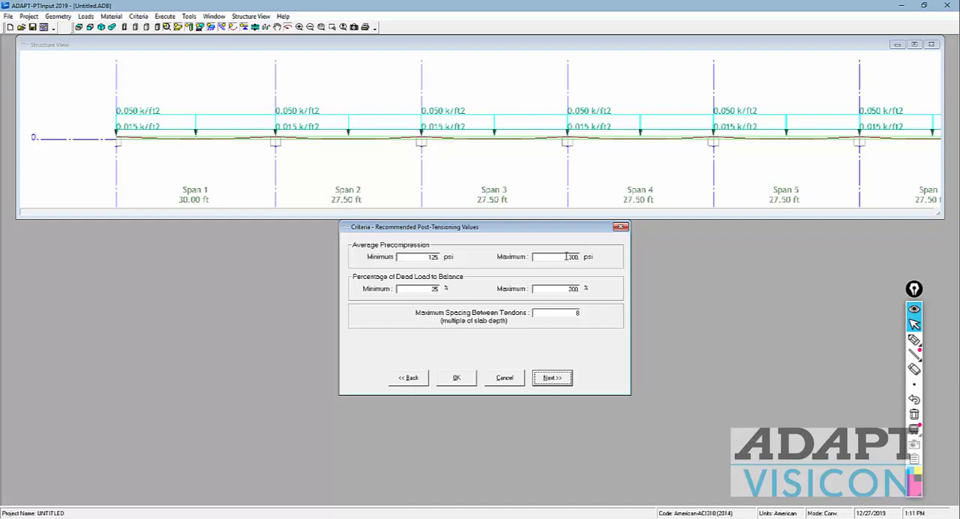
Step: Set the percentage of dead load to balance to 50 minimum and 100 maximum, and accept the recommended post-tensioning values
drag(416, 290, 460, 293)
text(1)
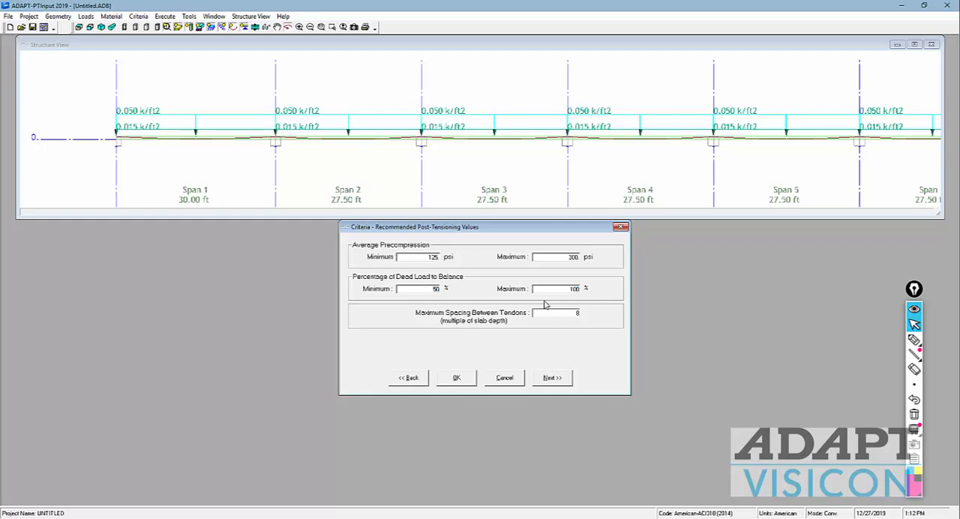
text(00)
click(555, 378)
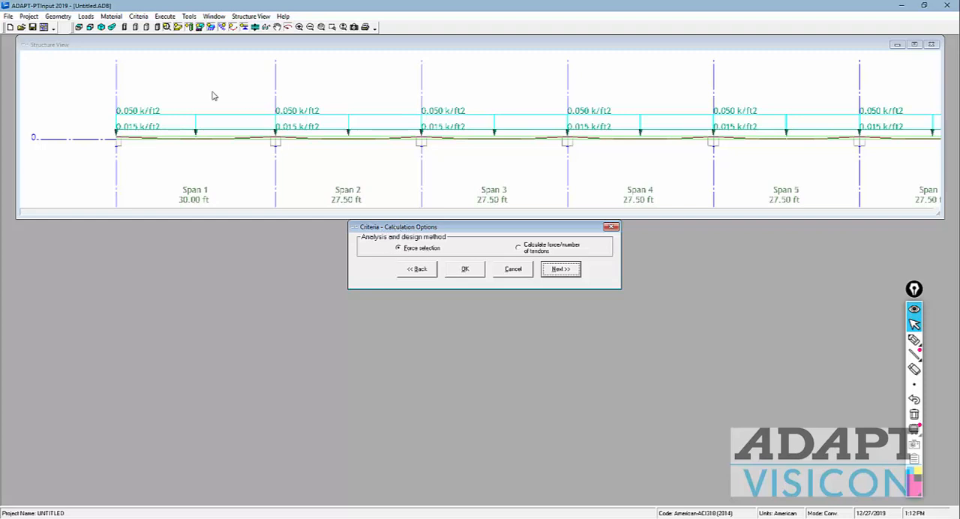
Step: Choose the force/number of tendons calculation method with long-term loss calculations enabled, and accept the calculation options
click(518, 248)
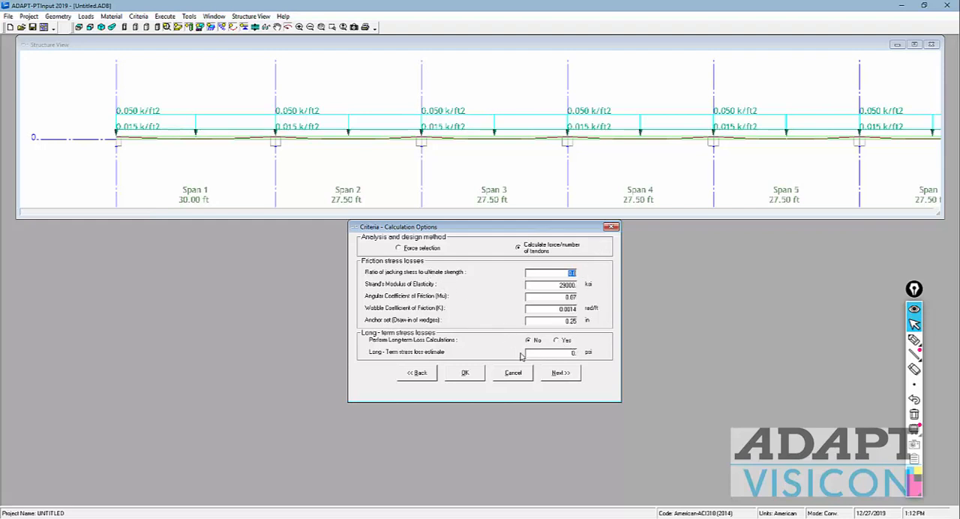
click(558, 342)
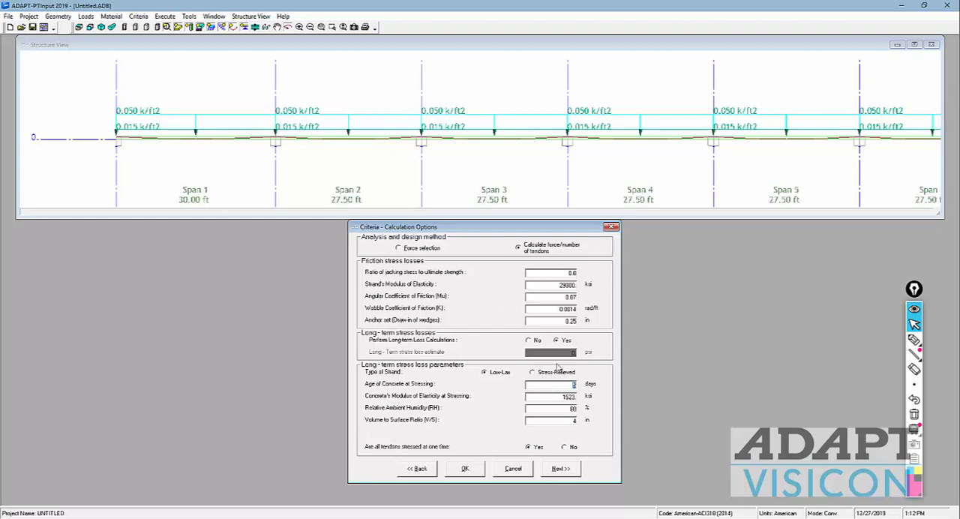
click(559, 472)
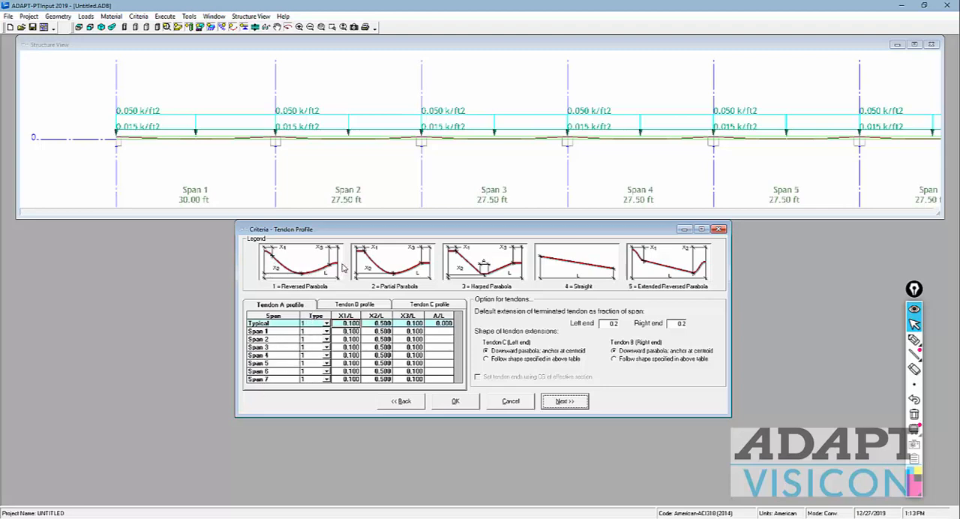
Step: Try changing the X1/L ratio of span 1 in the Tendon A profile
click(380, 331)
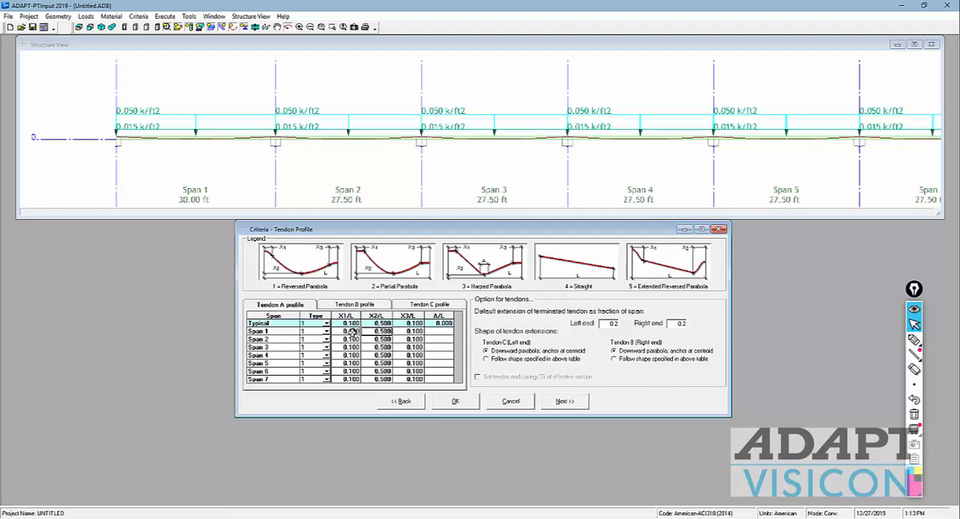
click(339, 332)
text(0)
click(341, 331)
click(343, 331)
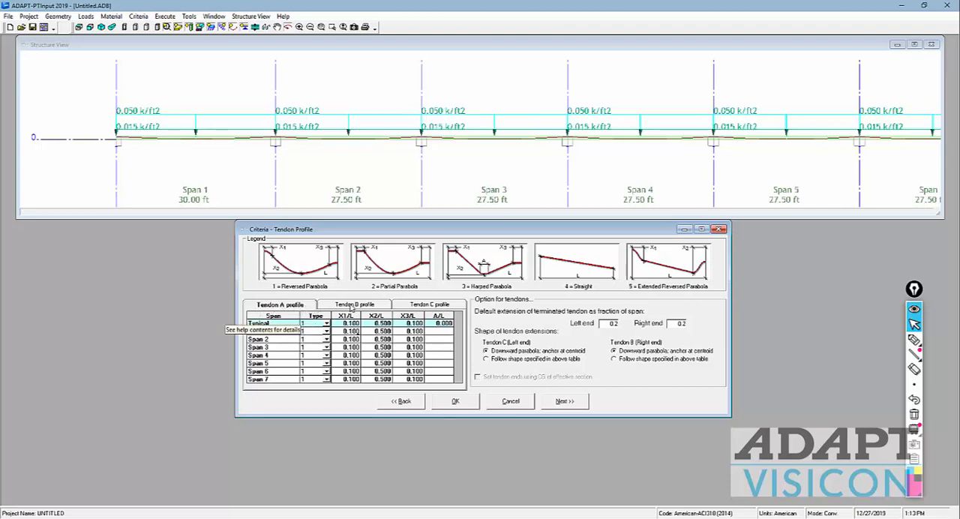
Step: Review the Tendon B and Tendon C profiles and return to the Tendon A profile
click(381, 306)
click(414, 306)
click(302, 305)
Step: Annotate the structure view with freehand end-span tendons numbered 1 and 7, each extending past the first interior support
click(915, 339)
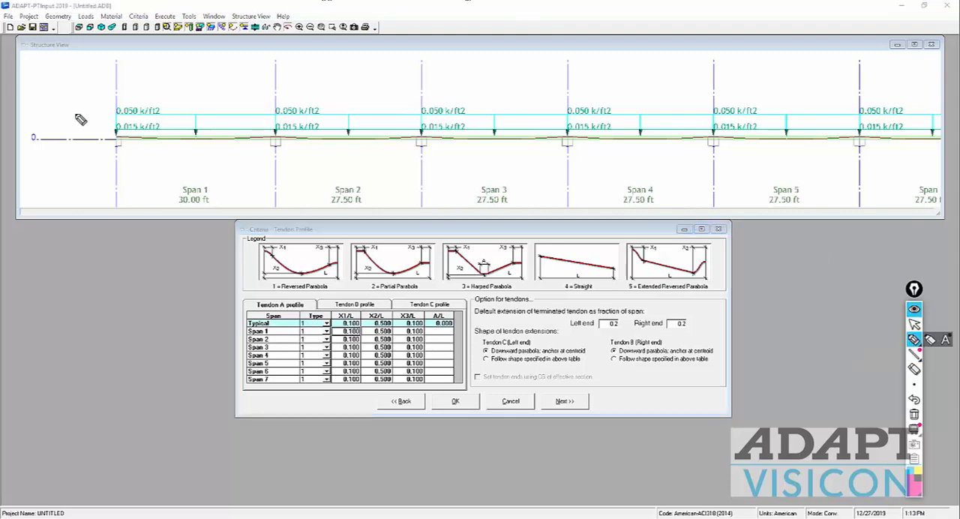
drag(108, 90, 107, 105)
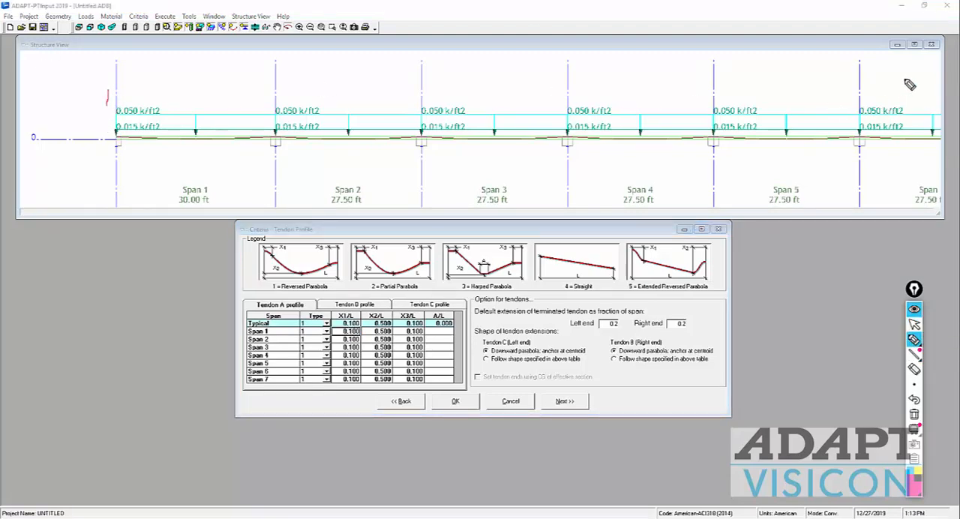
drag(904, 79, 922, 95)
mouse_move(310, 129)
mouse_down()
mouse_move(266, 146)
mouse_move(108, 124)
mouse_up()
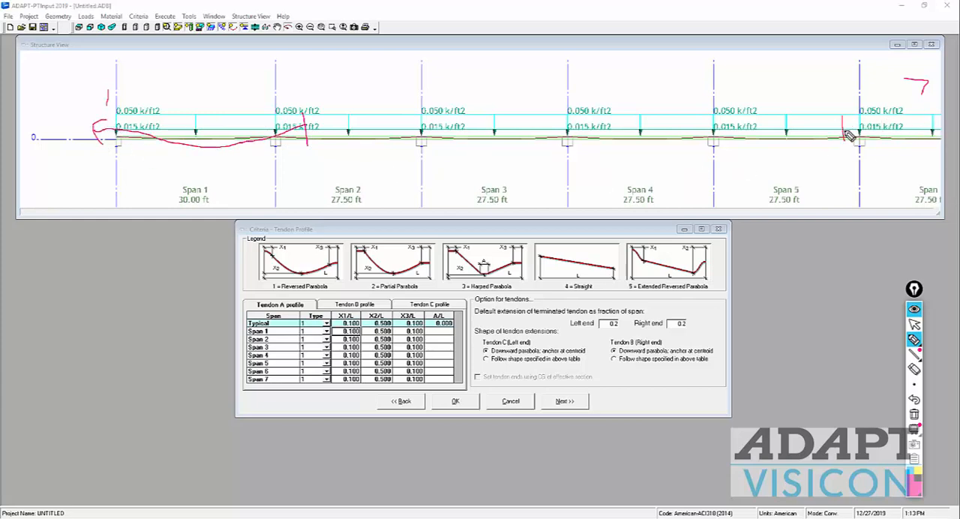
mouse_move(843, 140)
mouse_down()
mouse_move(951, 147)
mouse_move(930, 137)
mouse_up()
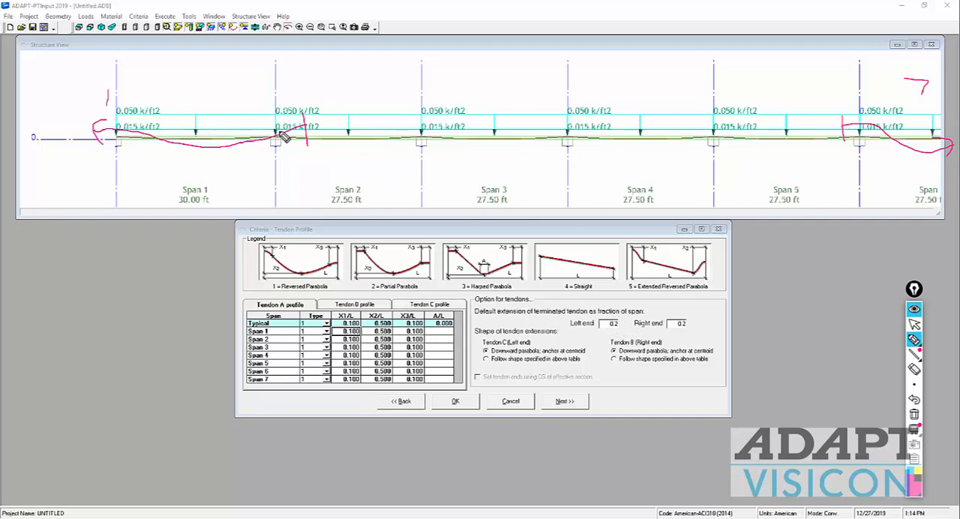
Step: Mark the tendon extension into span 2 as 0.2 times its circled 27.50 ft length, and clear all annotations
mouse_move(278, 118)
mouse_down()
mouse_move(282, 149)
mouse_move(300, 128)
mouse_move(325, 139)
mouse_up()
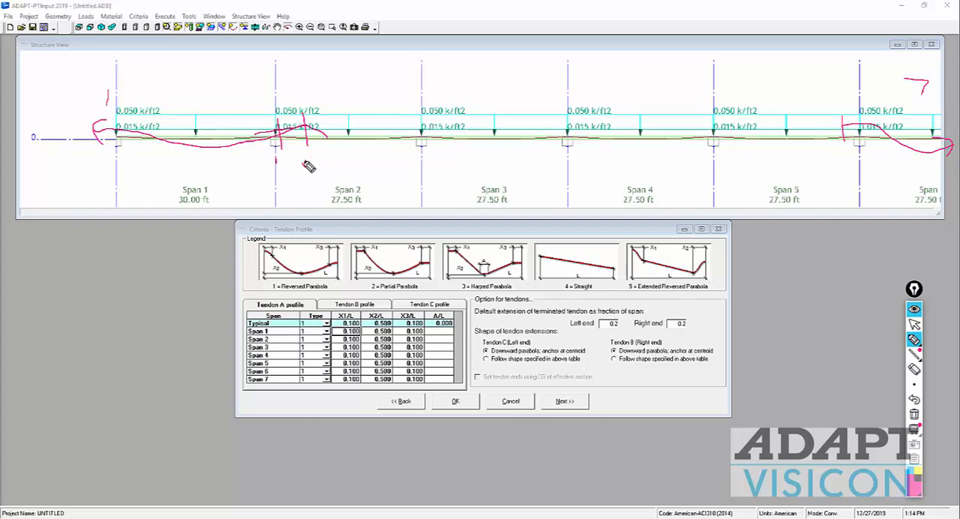
drag(325, 166, 330, 168)
mouse_move(335, 207)
mouse_down()
mouse_move(360, 203)
mouse_move(342, 210)
mouse_up()
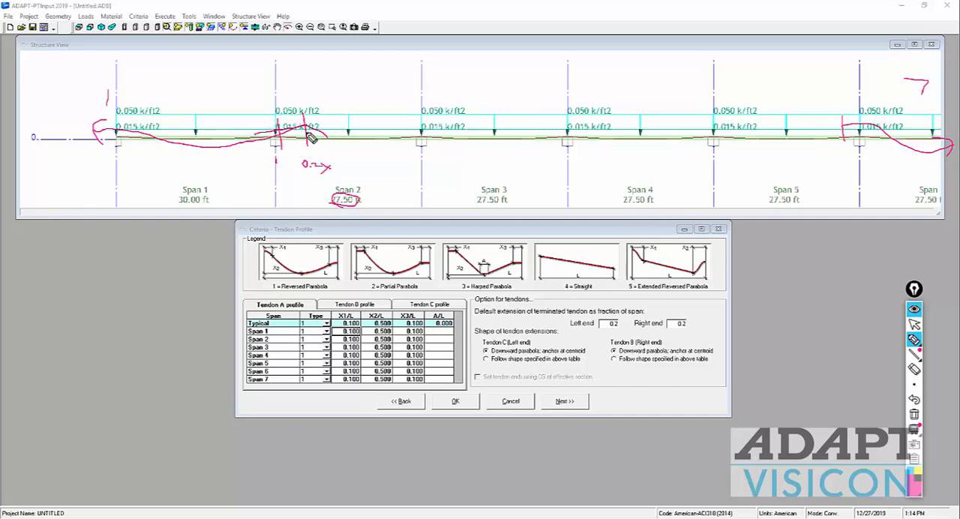
drag(308, 135, 364, 135)
mouse_move(273, 133)
mouse_down()
mouse_move(278, 122)
mouse_move(277, 162)
mouse_move(282, 87)
mouse_move(285, 179)
mouse_move(282, 129)
mouse_up()
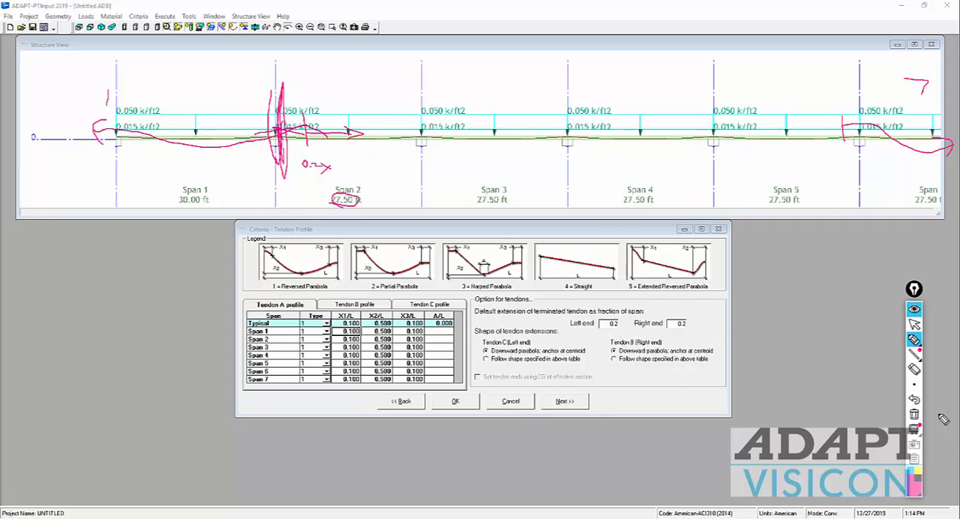
click(914, 414)
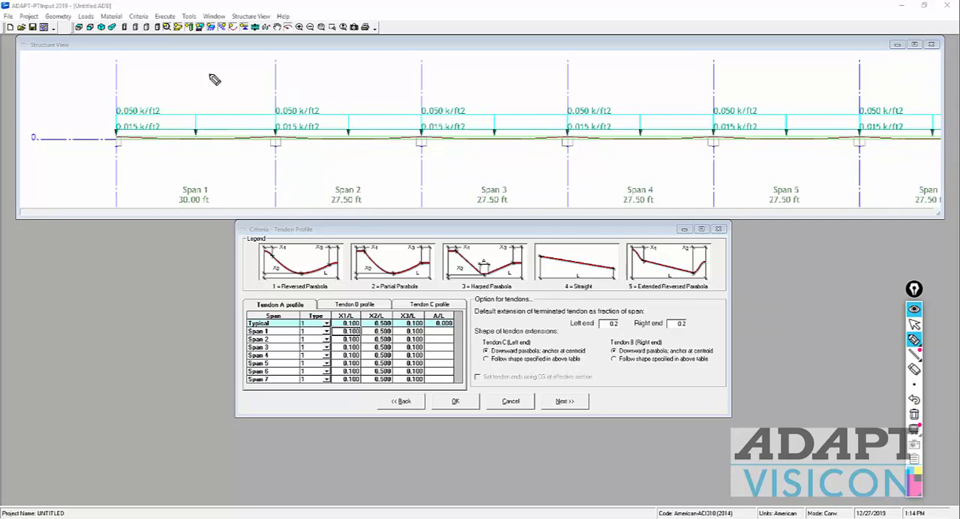
Step: Sketch a stepped slab outline over spans 1 to 3 with a curved tendon profile and a question mark above it
drag(453, 183, 449, 145)
mouse_move(382, 180)
mouse_down()
mouse_move(353, 140)
mouse_move(209, 132)
mouse_up()
drag(240, 66, 589, 63)
drag(449, 145, 568, 152)
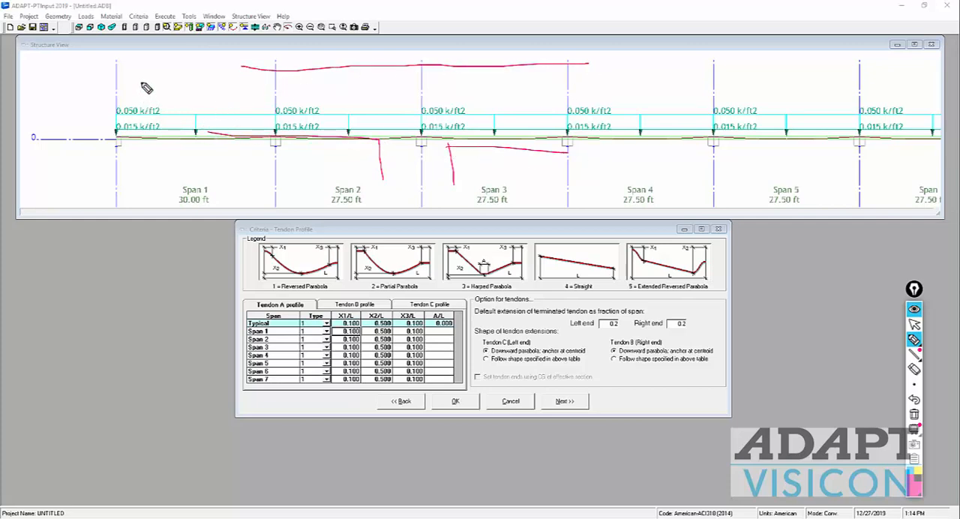
mouse_move(126, 114)
mouse_down()
mouse_move(204, 116)
mouse_move(405, 69)
mouse_move(501, 80)
mouse_move(589, 107)
mouse_move(602, 95)
mouse_up()
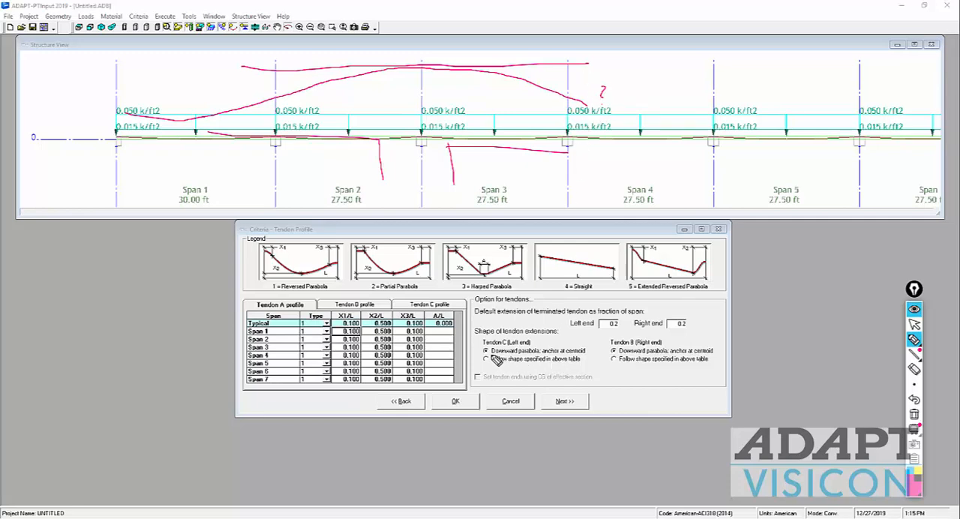
Step: Mark the downward parabola extension options for Tendons C and B, sketch a tendon end in span 4, and clear all annotations
drag(481, 351, 489, 350)
drag(600, 350, 615, 351)
mouse_move(572, 116)
mouse_down()
mouse_move(636, 116)
mouse_move(637, 96)
mouse_move(627, 126)
mouse_move(628, 111)
mouse_move(665, 81)
mouse_move(652, 94)
mouse_up()
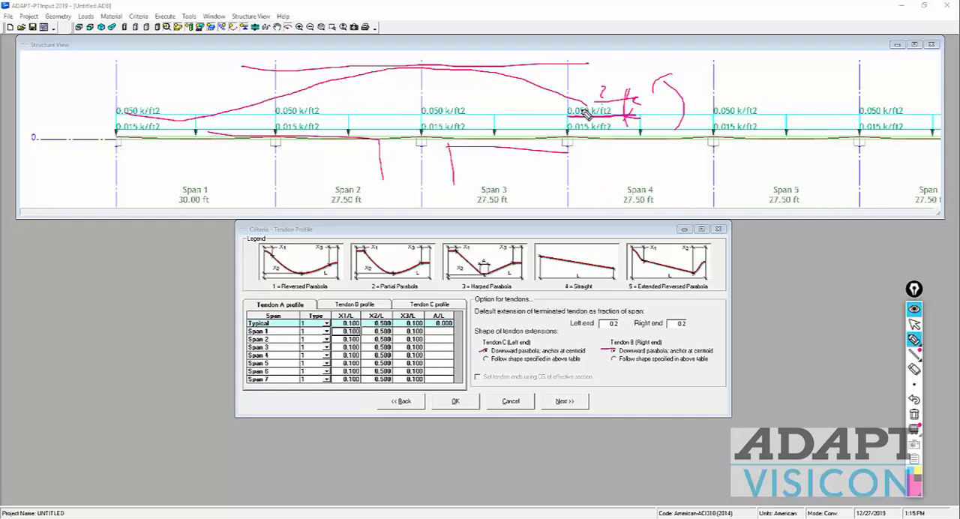
drag(594, 136, 587, 106)
click(913, 340)
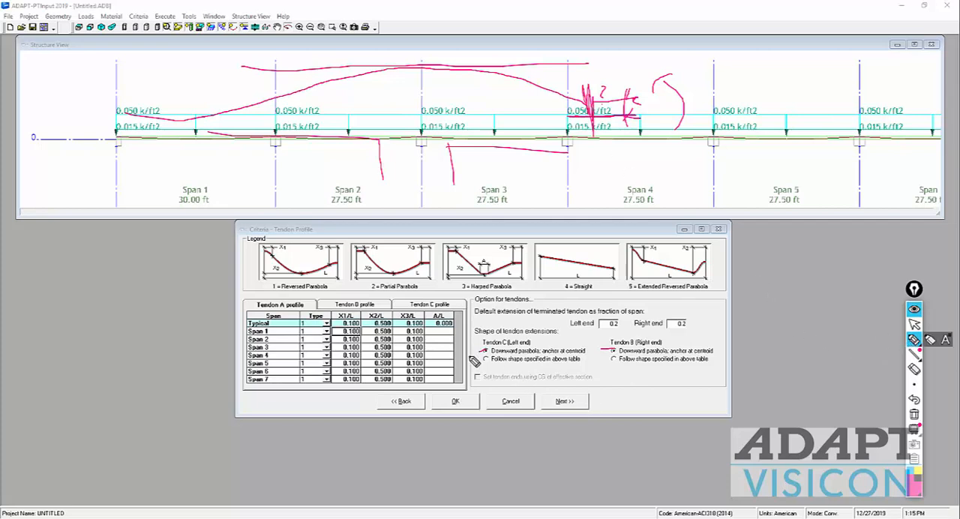
click(914, 414)
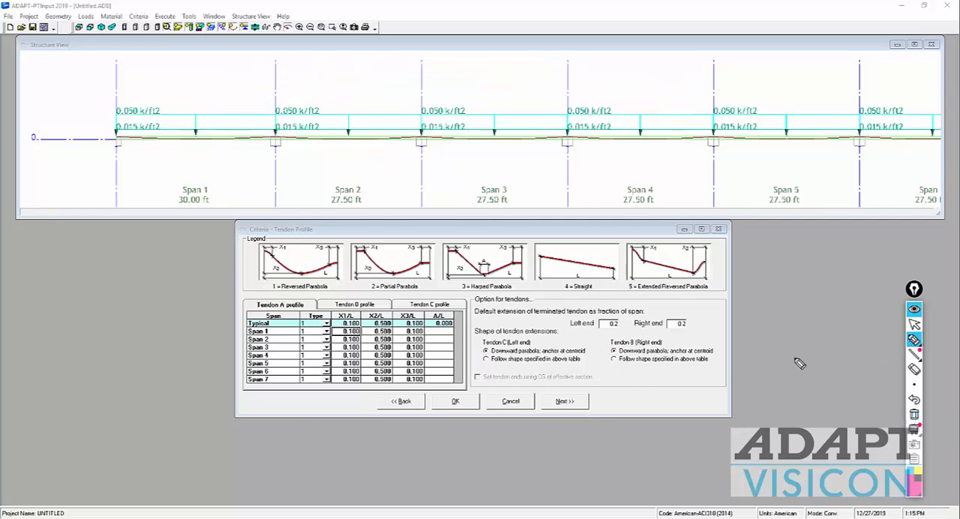
Step: Accept the tendon profile and Cover / CGS criteria and continue to the minimum bar extension settings
click(914, 325)
click(564, 402)
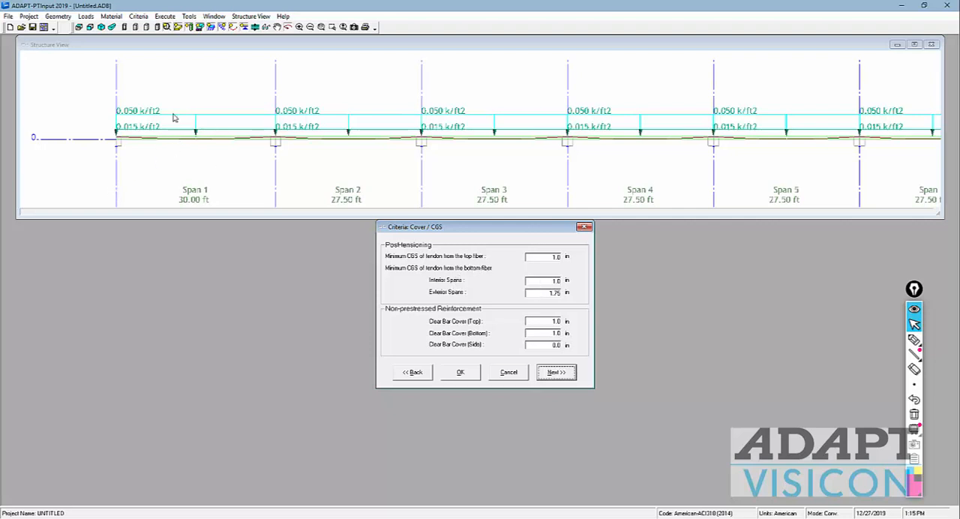
double_click(551, 291)
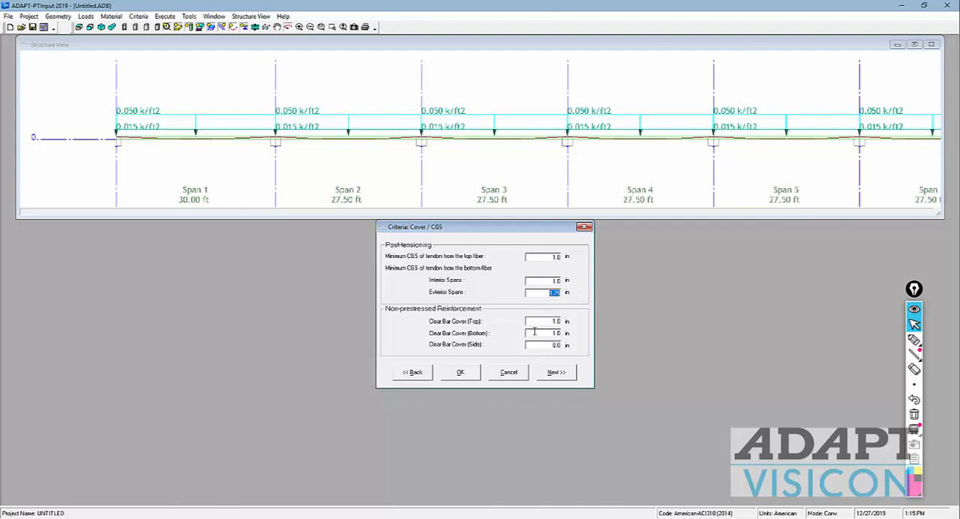
click(553, 373)
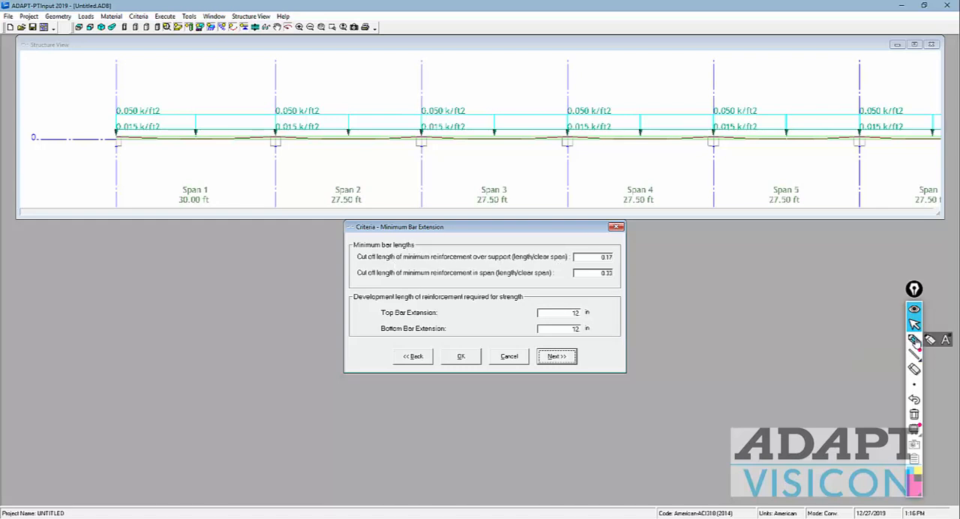
Step: Sketch a top bar over the span 2–3 support, bar extension arrows in span 2, and a moment diagram from span 1 into span 5
click(914, 339)
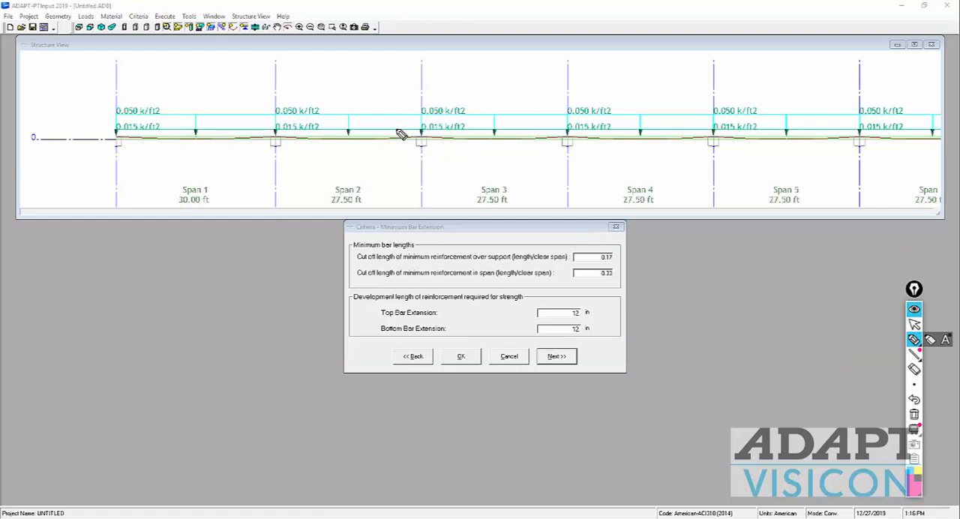
drag(375, 128, 506, 128)
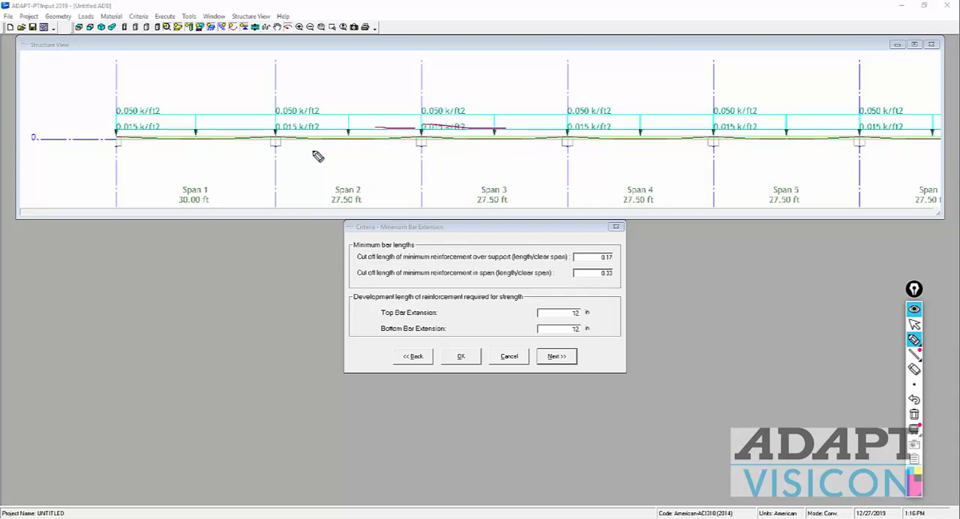
mouse_move(310, 145)
mouse_down()
mouse_move(385, 143)
mouse_move(324, 154)
mouse_up()
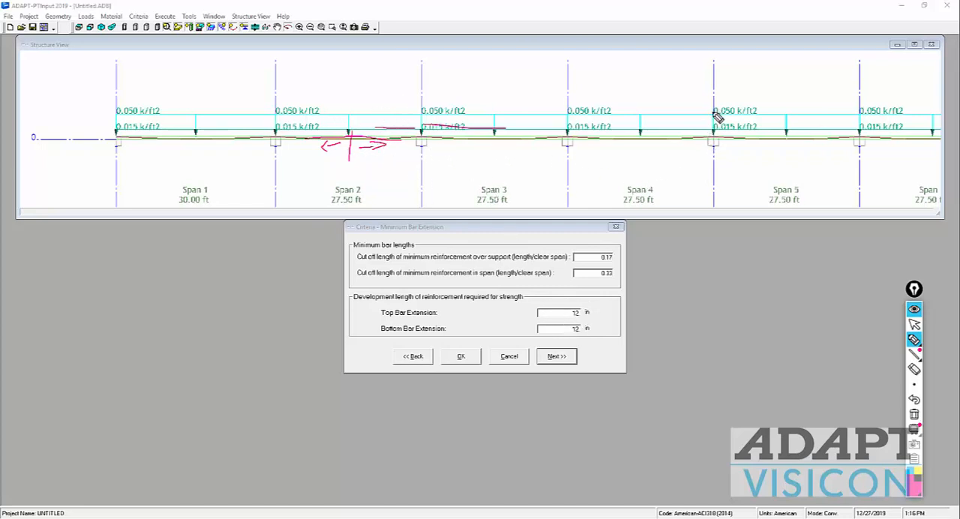
mouse_move(782, 129)
mouse_down()
mouse_move(726, 105)
mouse_move(645, 154)
mouse_move(571, 92)
mouse_move(524, 155)
mouse_move(421, 101)
mouse_move(381, 150)
mouse_move(292, 120)
mouse_move(251, 144)
mouse_move(124, 135)
mouse_move(110, 150)
mouse_up()
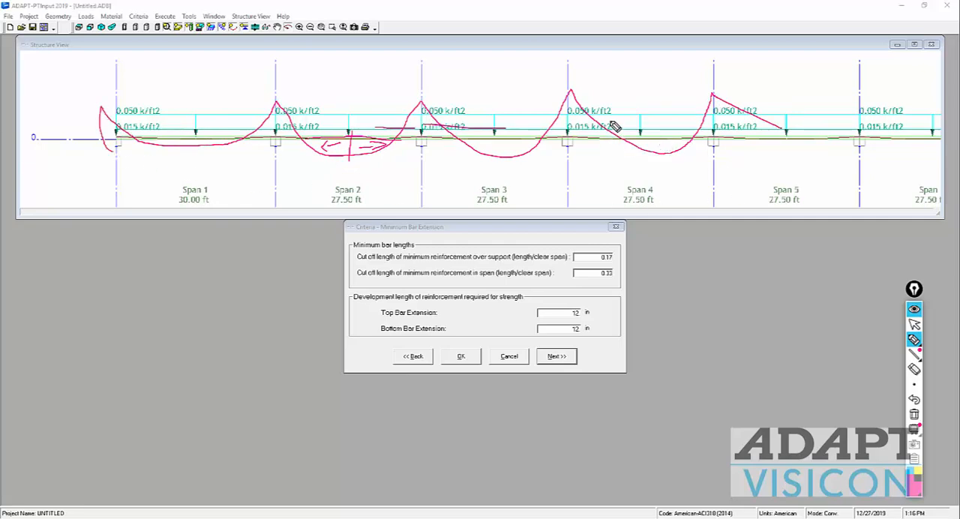
Step: Mark the zero-moment points in span 4, label the reinforcement areas As1 and As2, and sketch the extended bottom bars
drag(612, 118, 620, 159)
drag(697, 120, 696, 156)
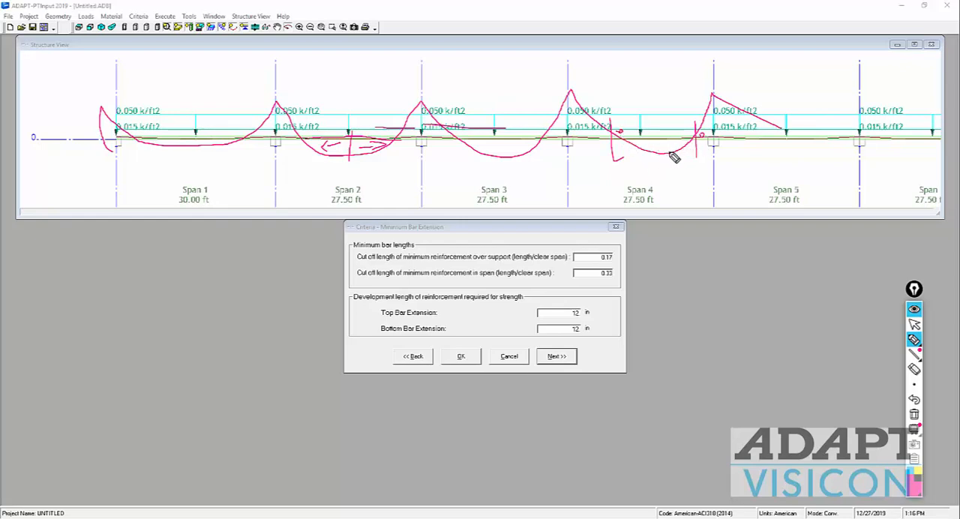
mouse_move(662, 150)
mouse_down()
mouse_move(667, 172)
mouse_move(687, 168)
mouse_up()
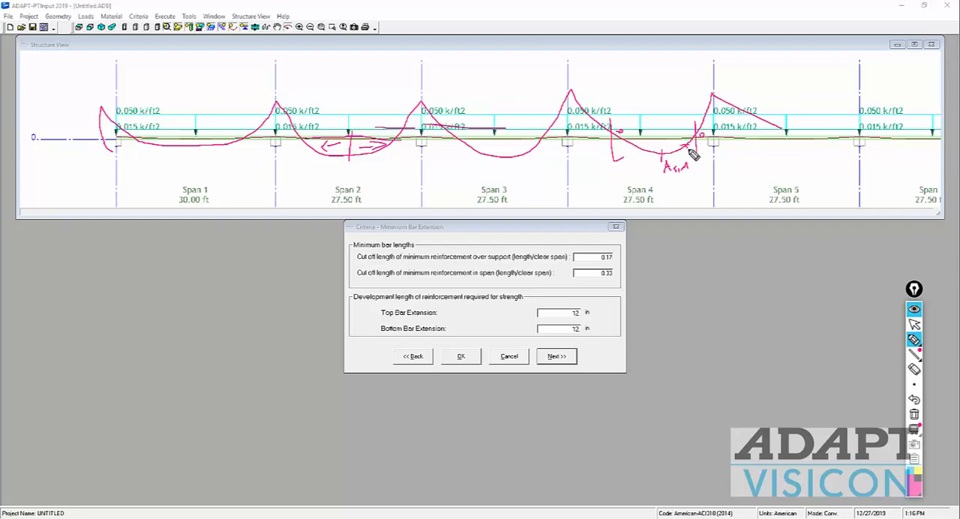
drag(690, 150, 721, 157)
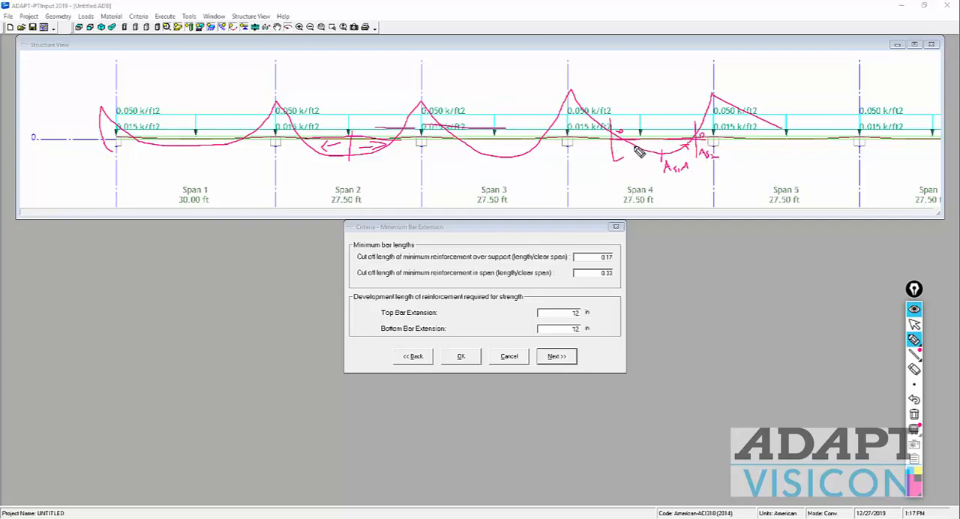
drag(620, 140, 591, 140)
mouse_move(636, 150)
mouse_down()
mouse_move(698, 153)
mouse_move(647, 152)
mouse_move(670, 150)
mouse_up()
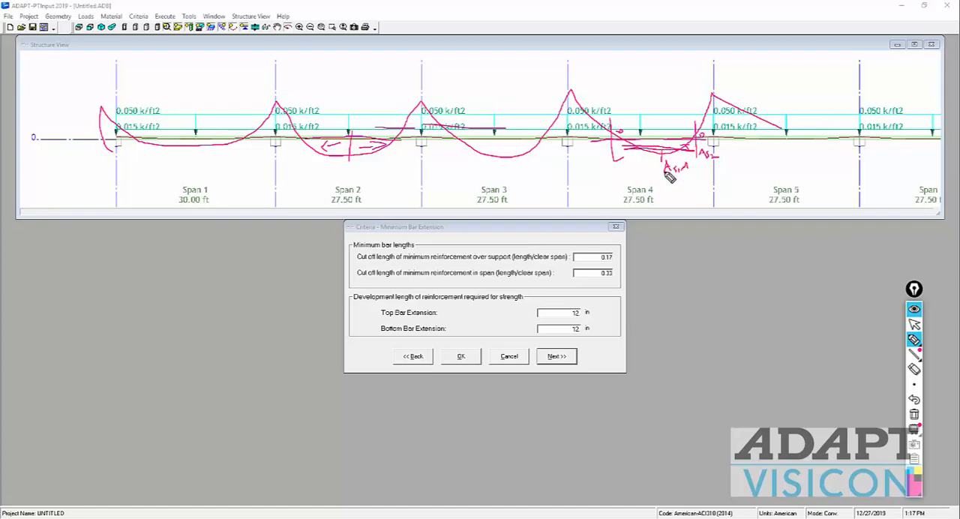
drag(590, 142, 726, 141)
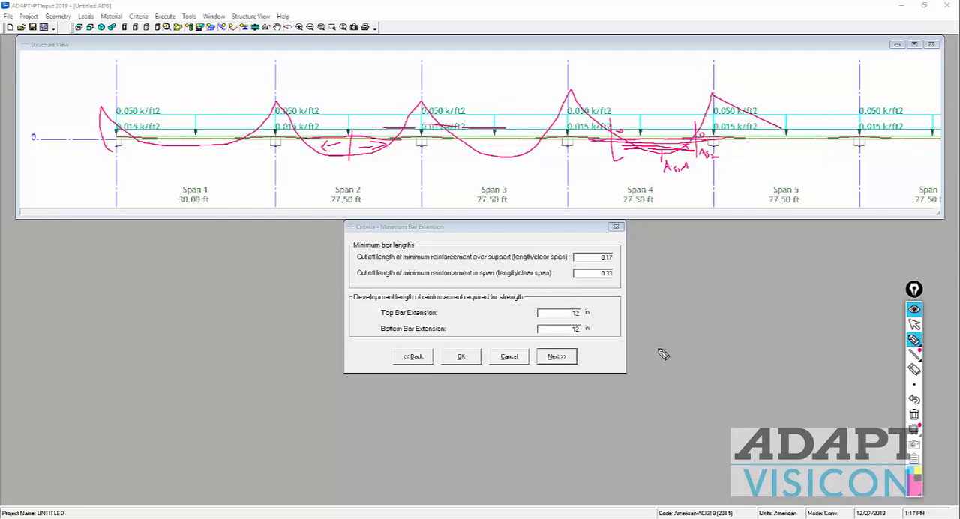
Step: Continue from the minimum bar extension settings to the reinforcement curtailment criteria and clear all annotations
click(915, 324)
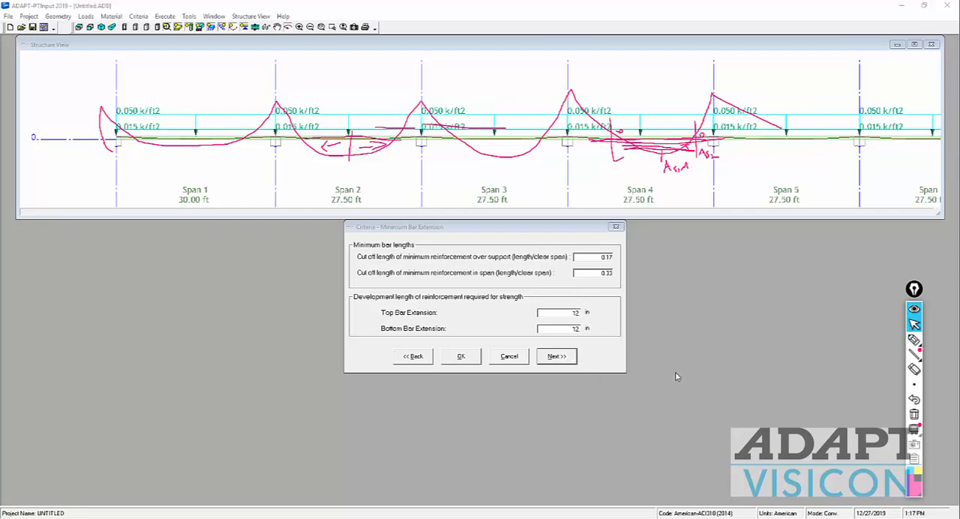
click(562, 358)
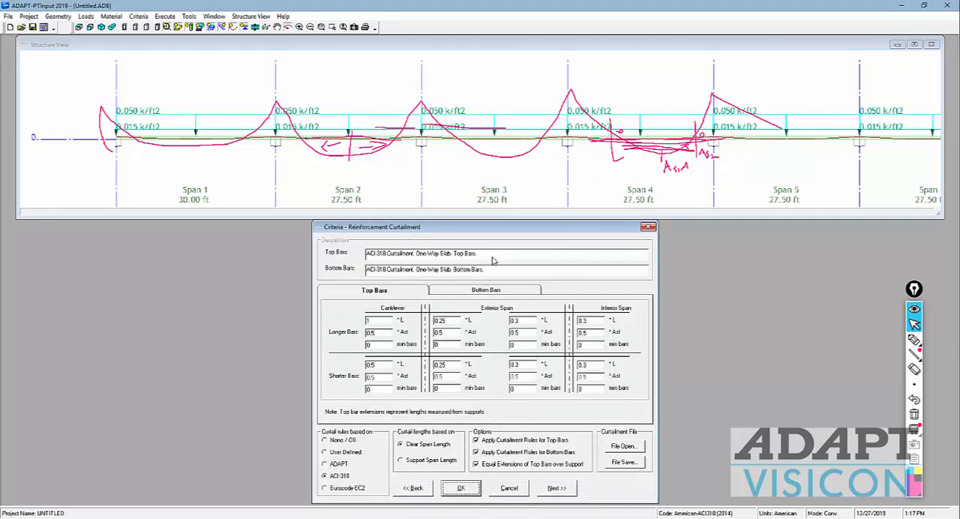
click(914, 414)
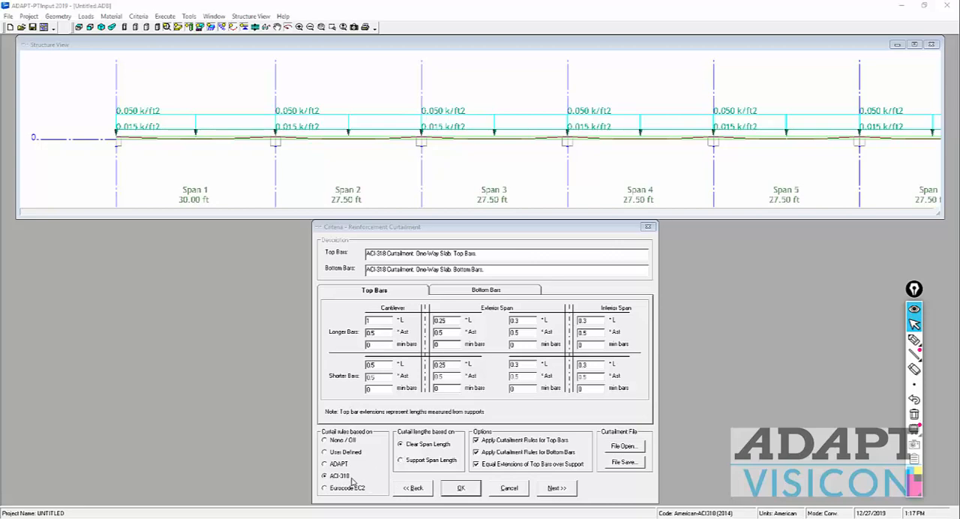
Step: Base the curtailment rules on ADAPT and compare their bar lengths with the minimum bar extension settings
drag(437, 227, 458, 164)
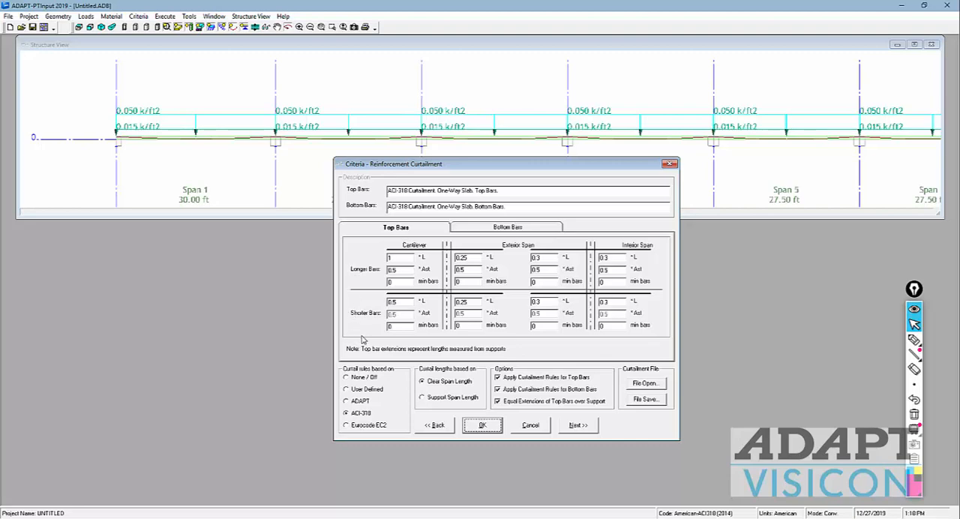
click(346, 402)
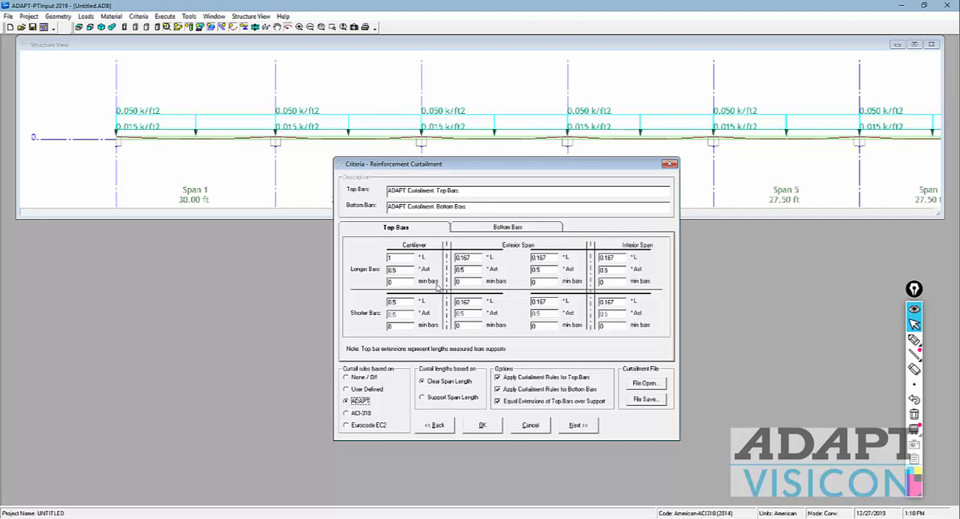
click(438, 426)
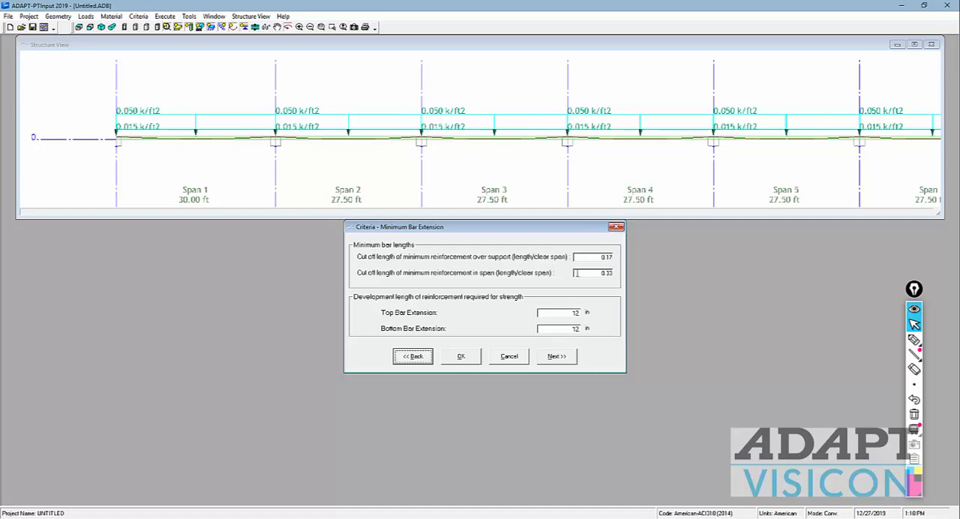
click(561, 357)
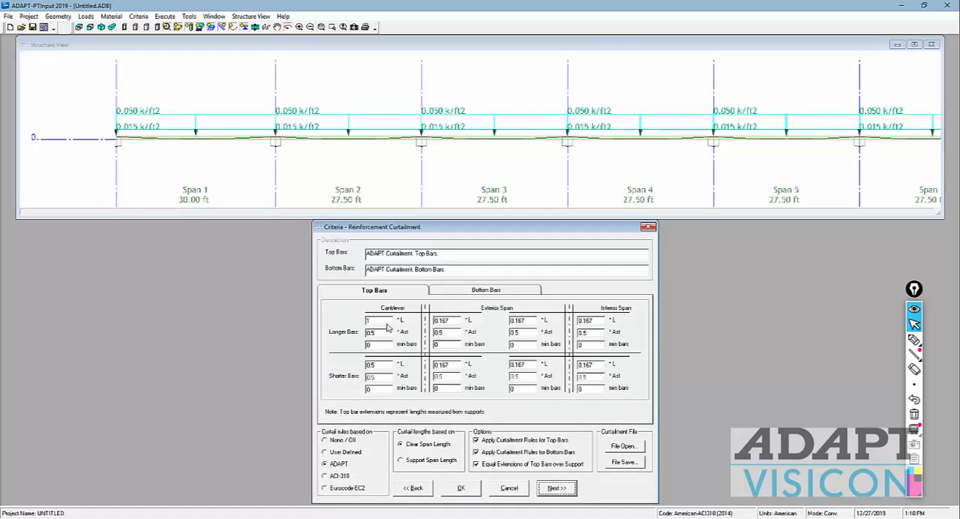
Step: Set the curtailment rules to None / Off, check the minimum bar extension and bottom bar settings, and continue to the load combinations
drag(519, 227, 542, 200)
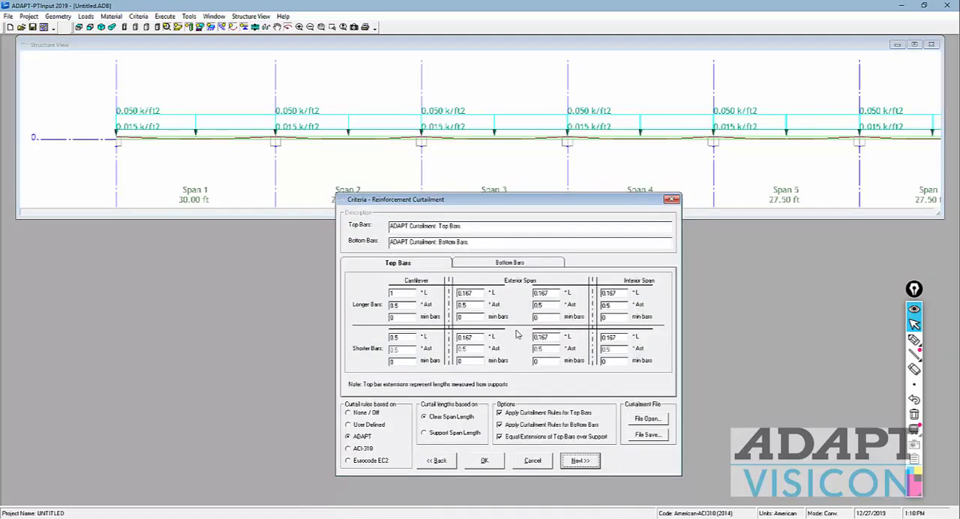
click(348, 413)
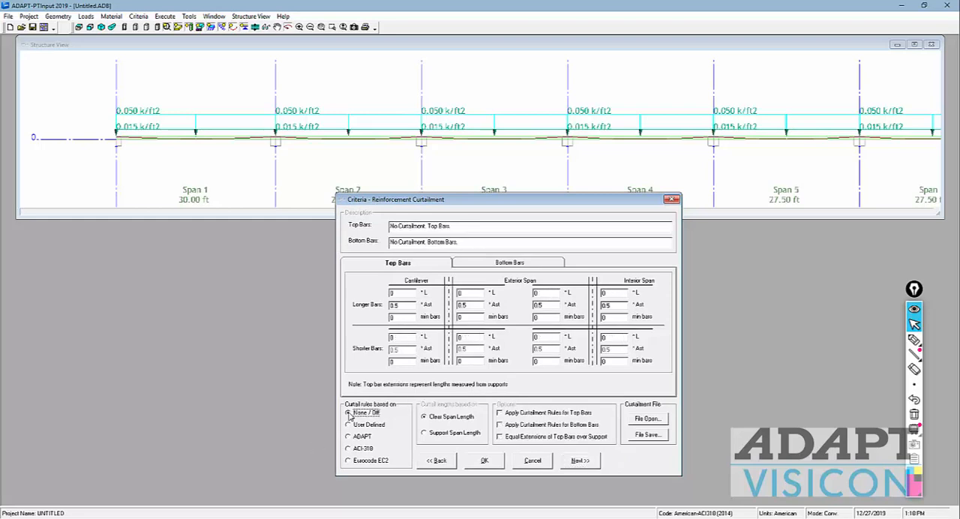
click(450, 461)
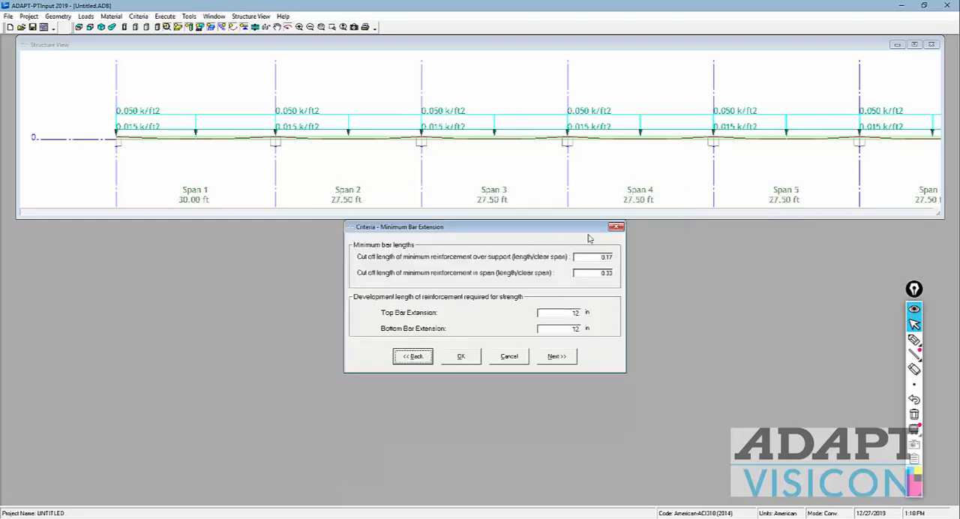
click(557, 356)
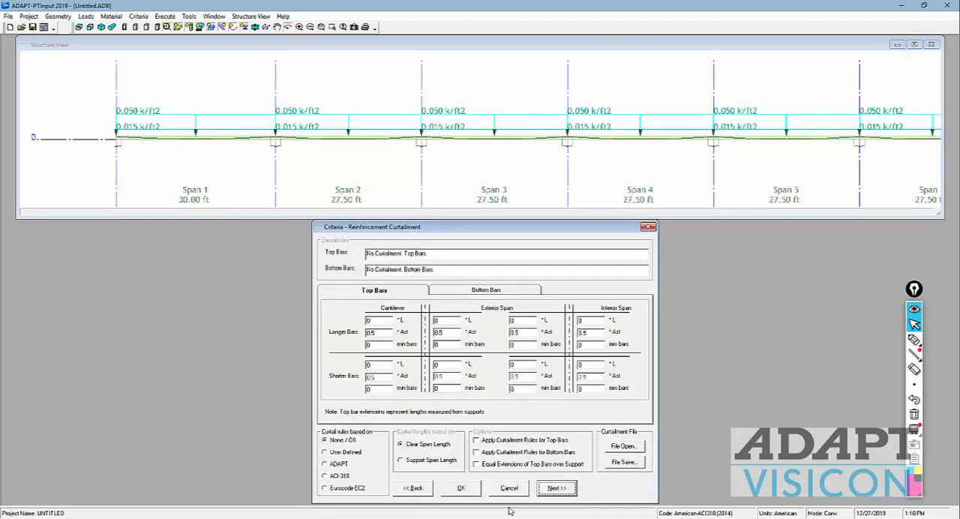
click(453, 292)
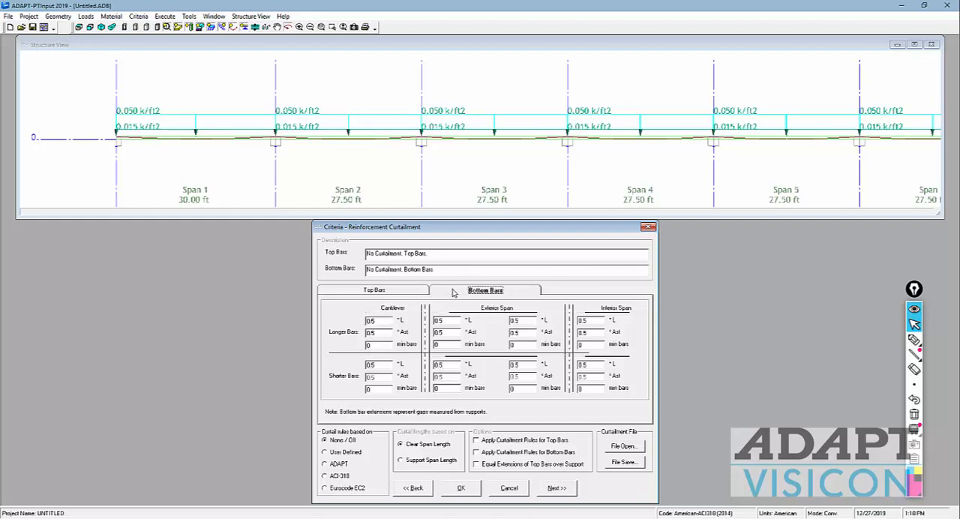
click(411, 295)
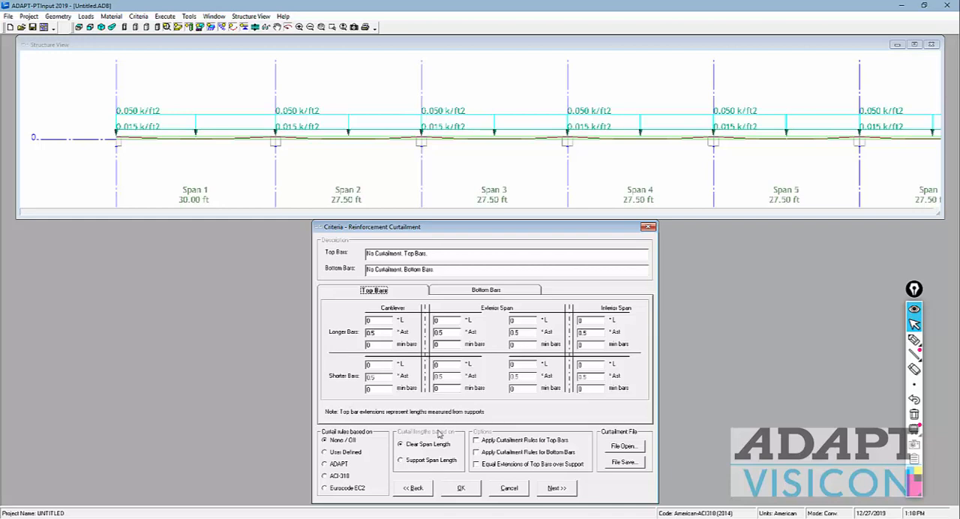
click(556, 489)
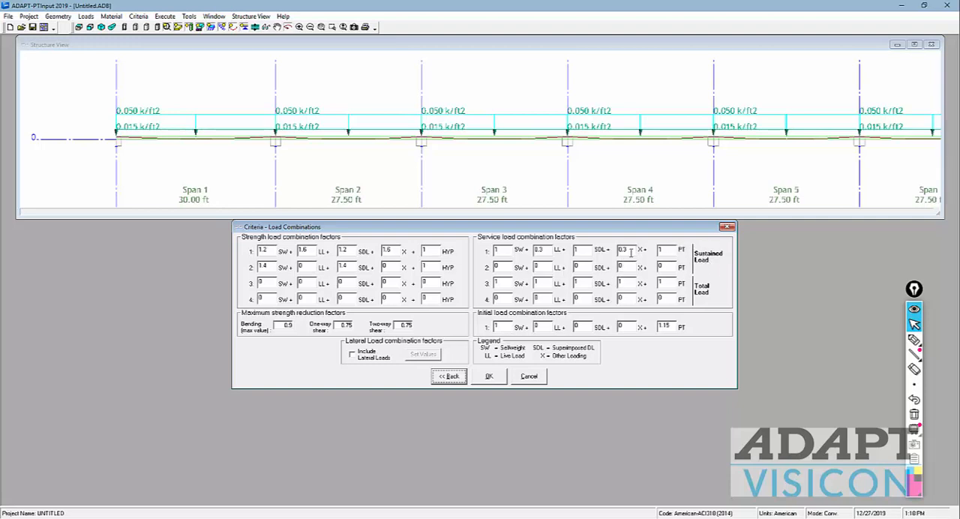
Step: Review the sustained live and other load factors, the total load combination, and the initial post-tensioning factor
drag(630, 253, 612, 253)
drag(548, 253, 523, 256)
drag(638, 252, 609, 251)
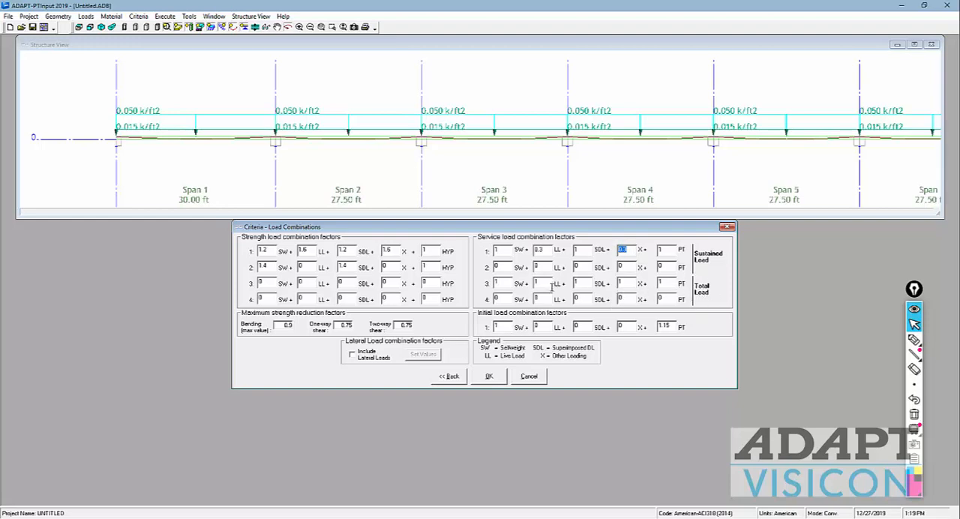
click(508, 284)
drag(674, 326, 640, 328)
Step: Sketch opposing curved arrows around the support between spans 2 and 3, and clear the annotations
click(912, 340)
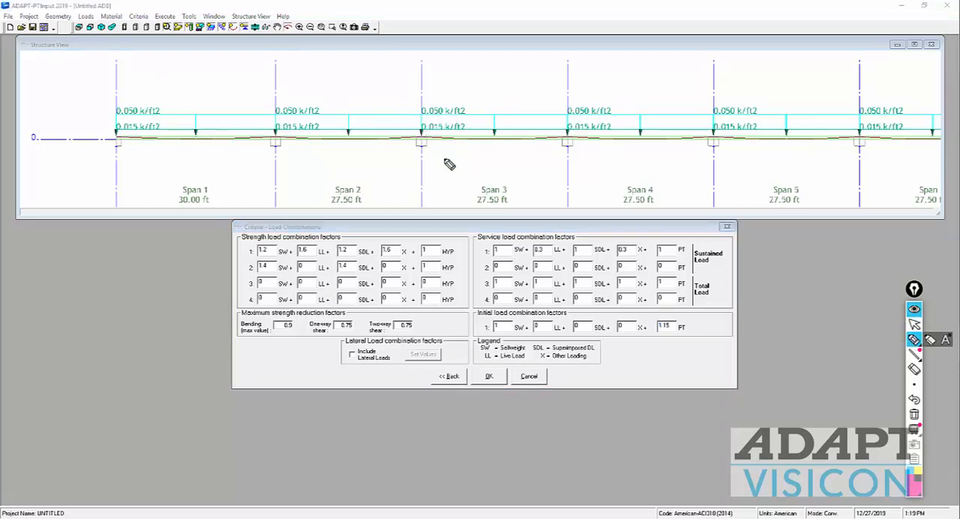
mouse_move(447, 154)
mouse_down()
mouse_move(448, 123)
mouse_move(438, 119)
mouse_up()
drag(398, 147, 411, 120)
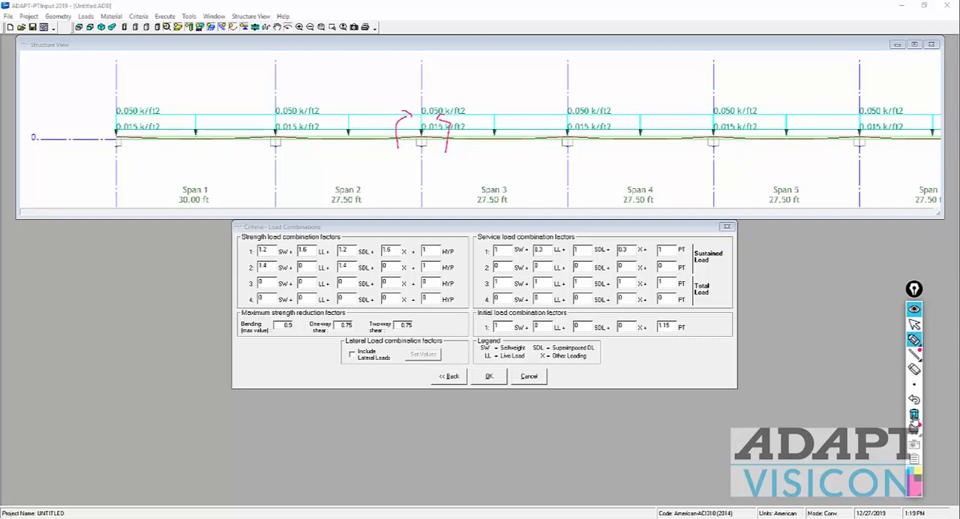
click(914, 414)
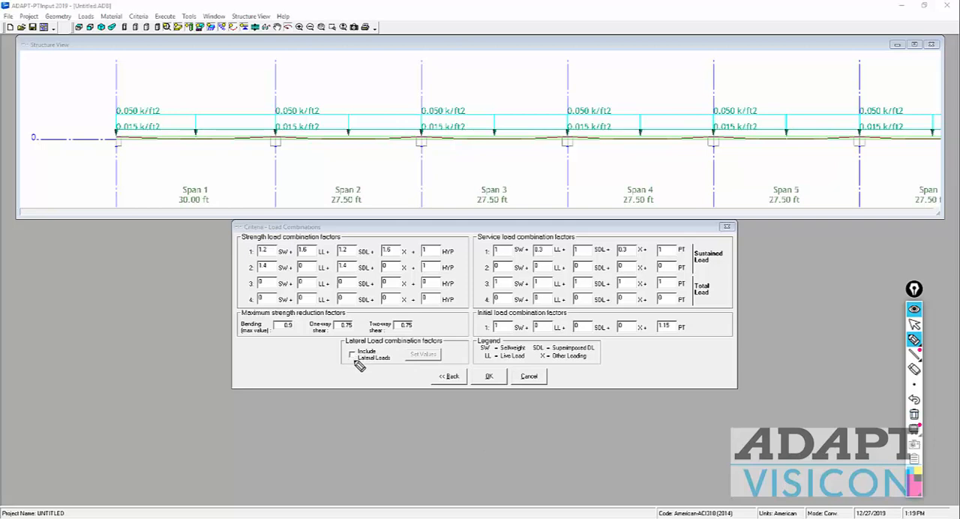
Step: Circle the Include Lateral Loads option and enable it in the load combination criteria
mouse_move(357, 368)
mouse_down()
mouse_move(390, 344)
mouse_move(359, 372)
mouse_up()
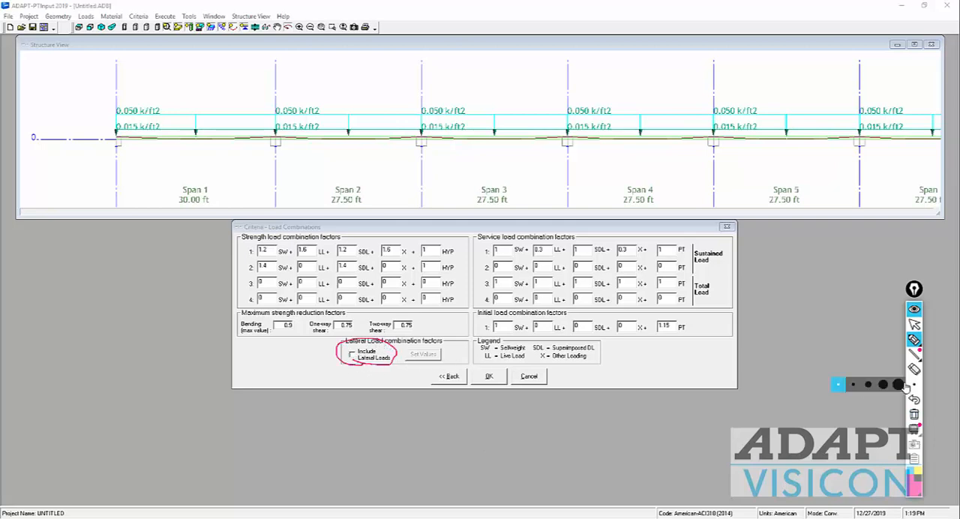
click(914, 324)
click(352, 356)
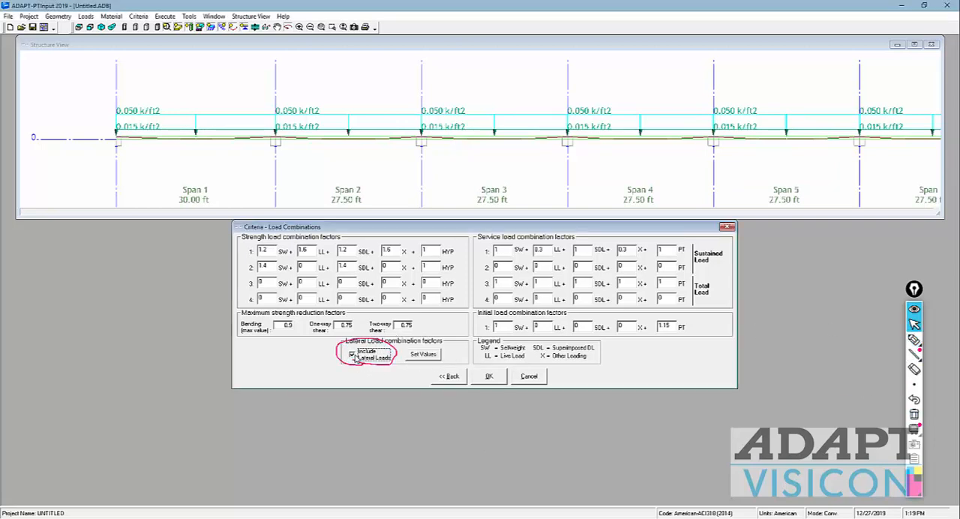
Step: Review the lateral load combination factors and the lateral moments per span, and leave the lateral input data without saving changes
click(422, 357)
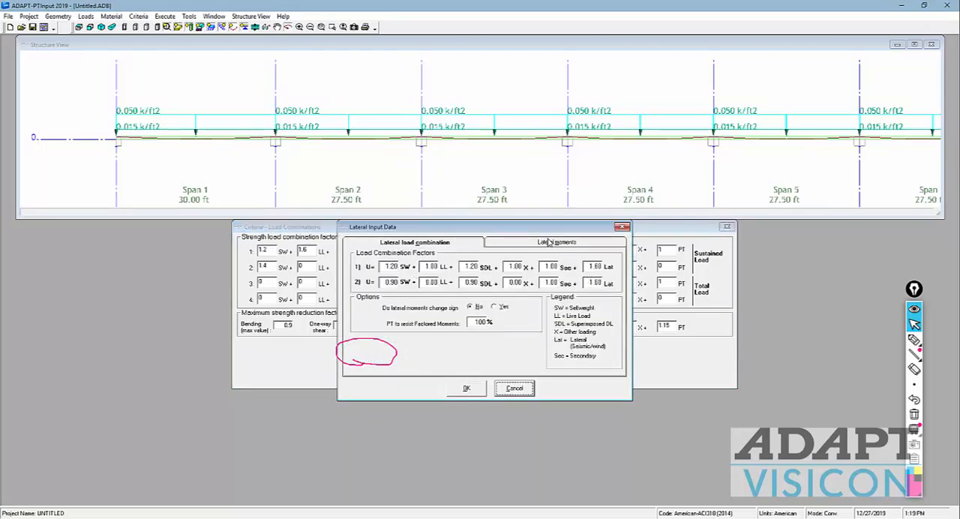
click(551, 243)
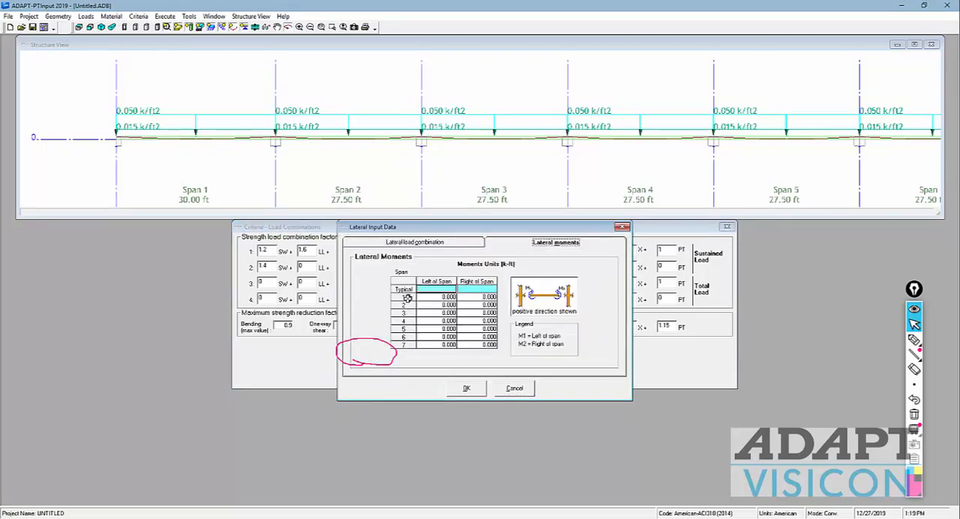
click(433, 244)
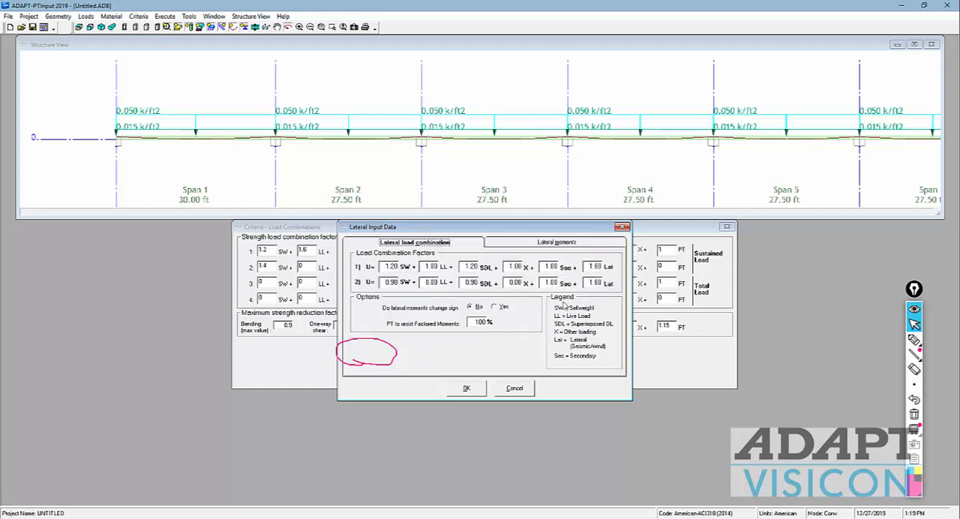
click(514, 390)
Step: Turn off Include Lateral Loads and accept the load combination criteria
click(355, 354)
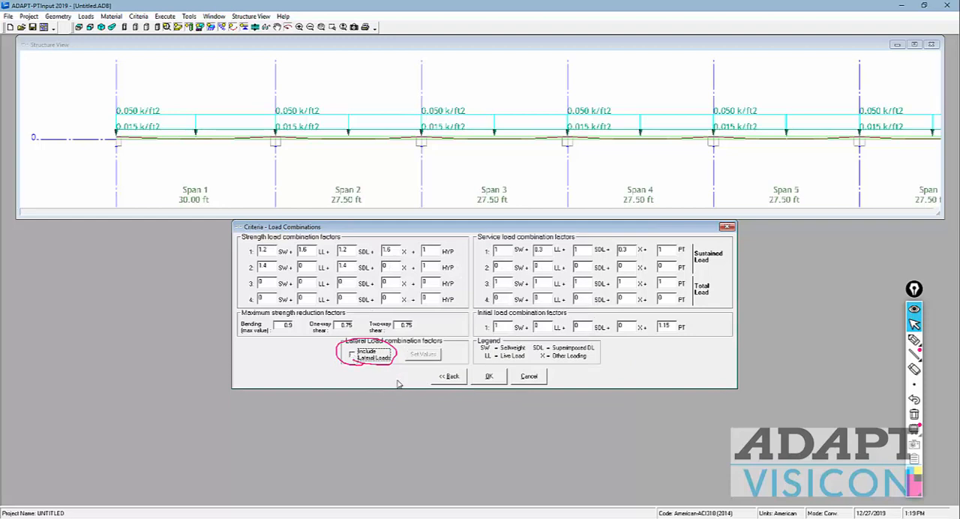
click(494, 381)
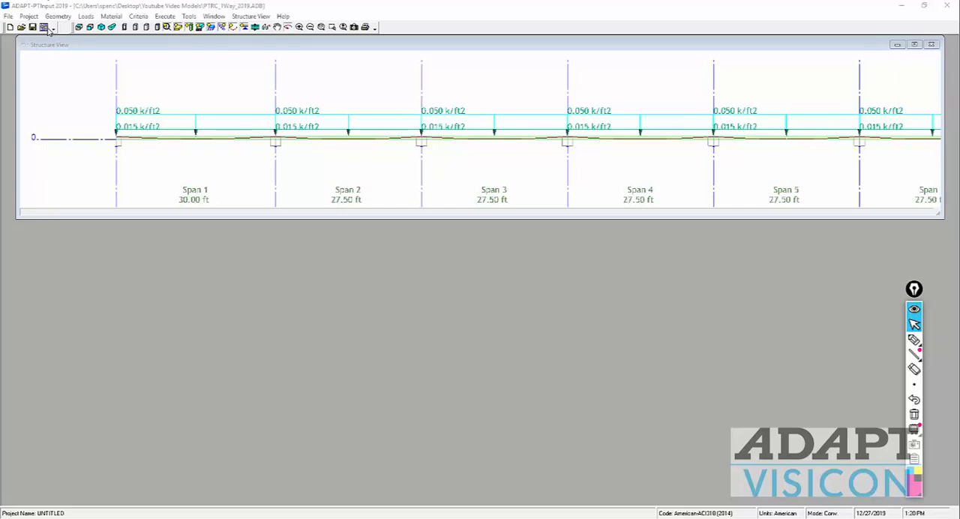
Step: Execute the analysis of the PTRC_1Way_2019 model to reach PT Recycling
click(169, 109)
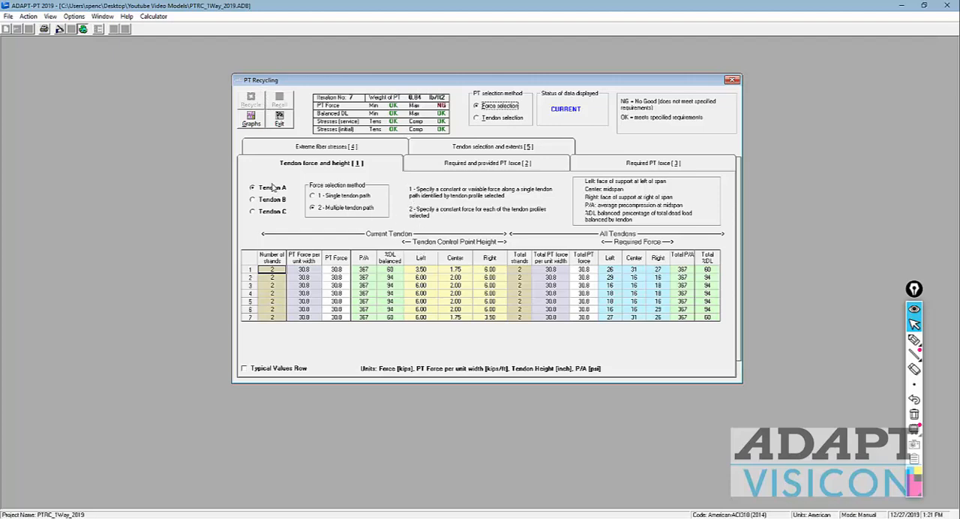
Step: Underline the Force selection method and mark the PT Force, Balanced DL, service stress and initial stress checks with the pen
click(914, 340)
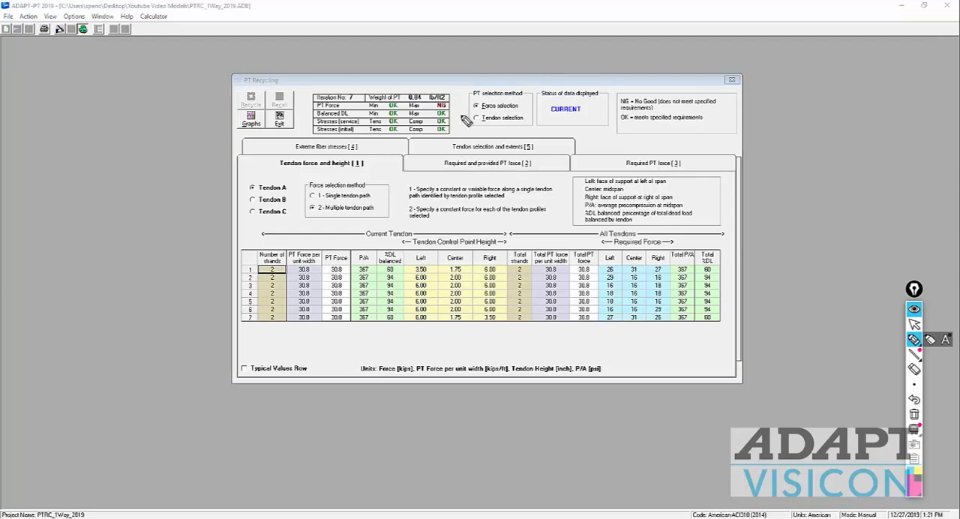
drag(482, 110, 525, 110)
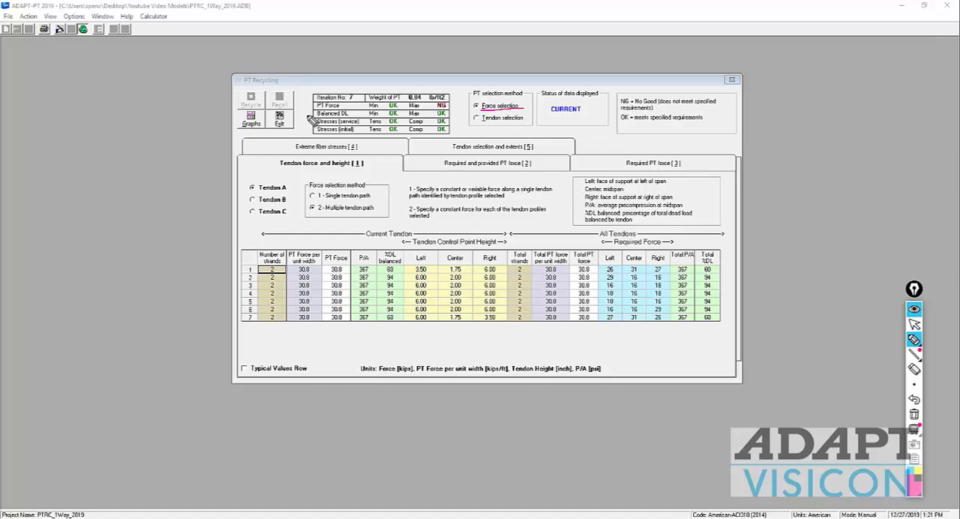
drag(305, 104, 315, 105)
drag(305, 120, 315, 121)
drag(301, 126, 311, 130)
Step: Outline the Current Tendon columns, Tendon A and the All Tendons columns, link the two column groups with an arrow, and clear all annotations
mouse_move(508, 229)
mouse_down()
mouse_move(513, 319)
mouse_move(254, 330)
mouse_move(241, 238)
mouse_move(510, 224)
mouse_up()
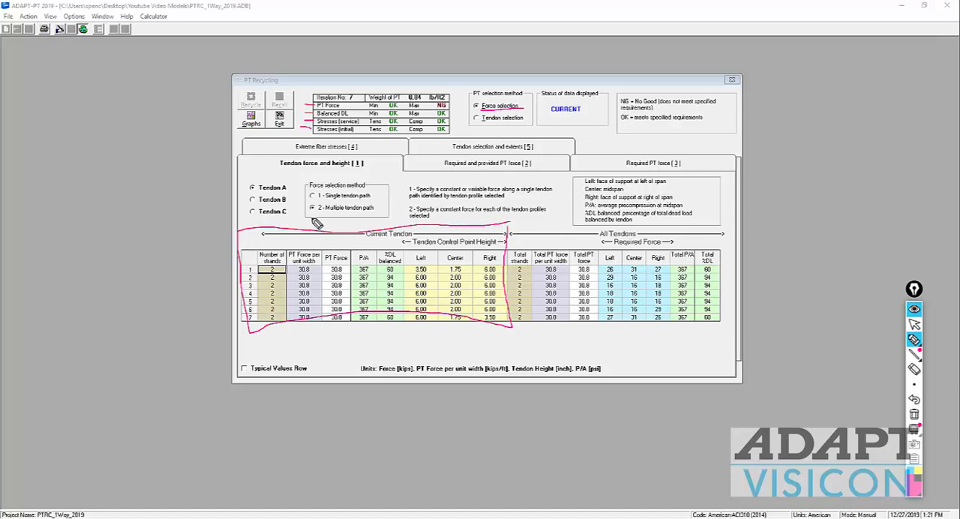
mouse_move(257, 196)
mouse_down()
mouse_move(299, 189)
mouse_move(249, 187)
mouse_move(266, 197)
mouse_up()
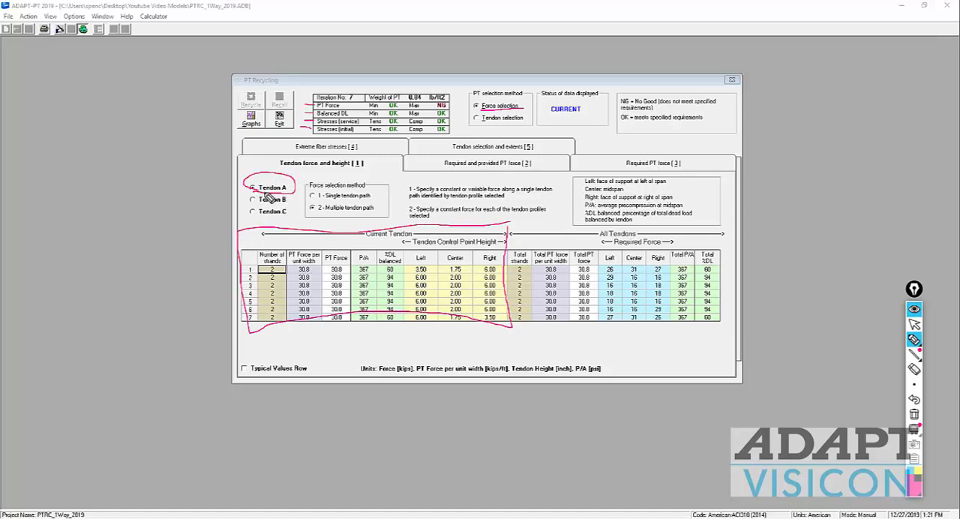
mouse_move(510, 223)
mouse_down()
mouse_move(720, 219)
mouse_move(740, 274)
mouse_move(729, 341)
mouse_move(501, 332)
mouse_up()
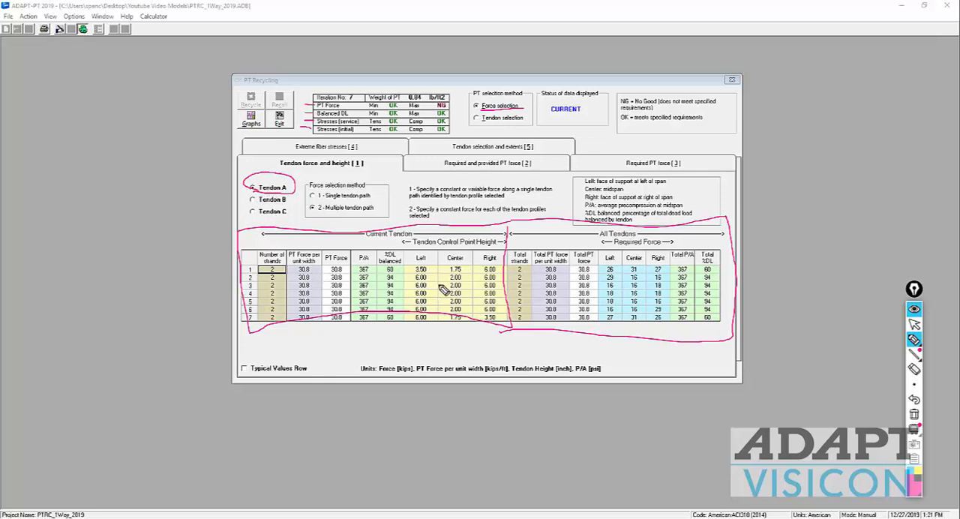
drag(461, 285, 568, 279)
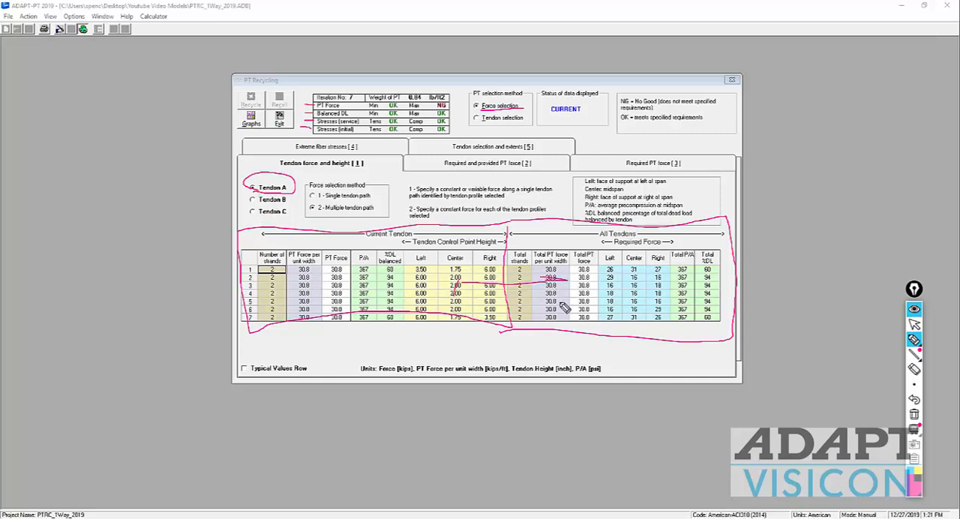
click(913, 415)
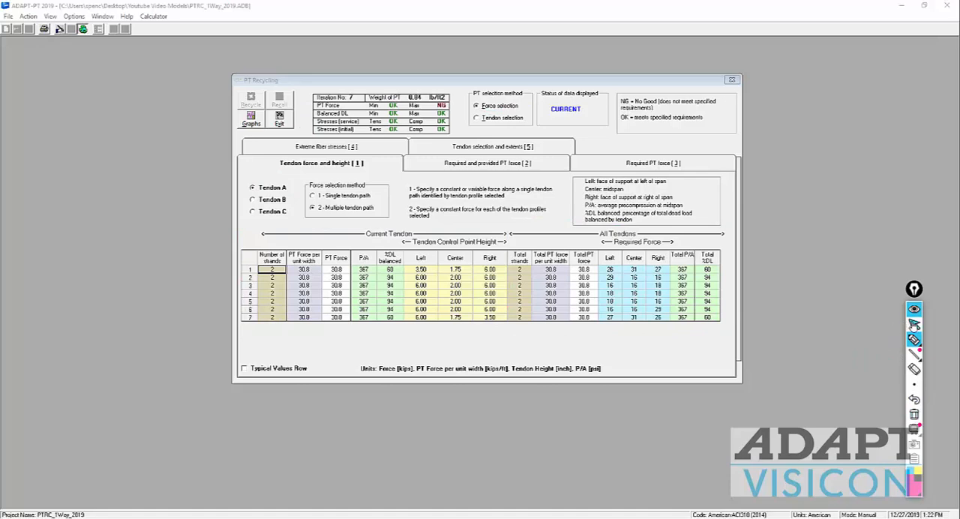
click(913, 324)
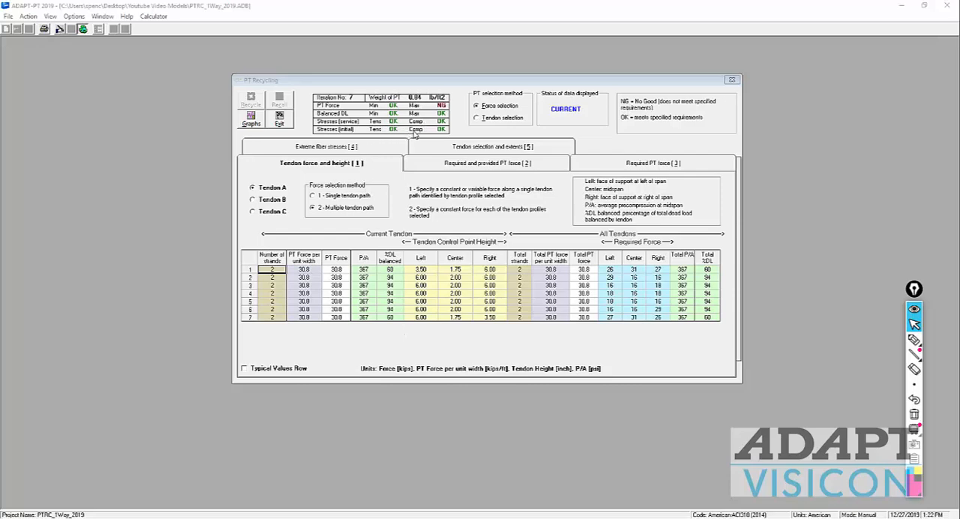
Step: Review the extreme fiber stresses for the total and sustained load conditions and the required PT forces per span
click(355, 148)
click(324, 196)
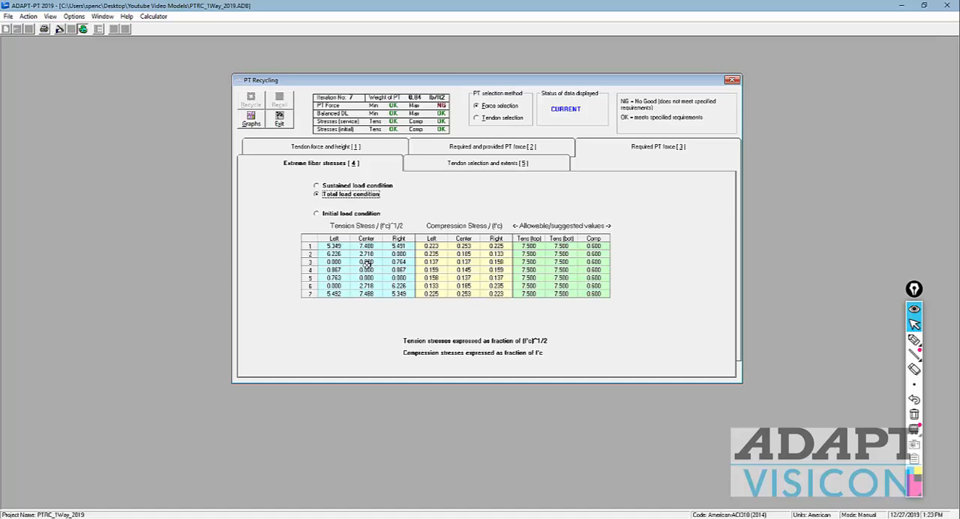
click(337, 187)
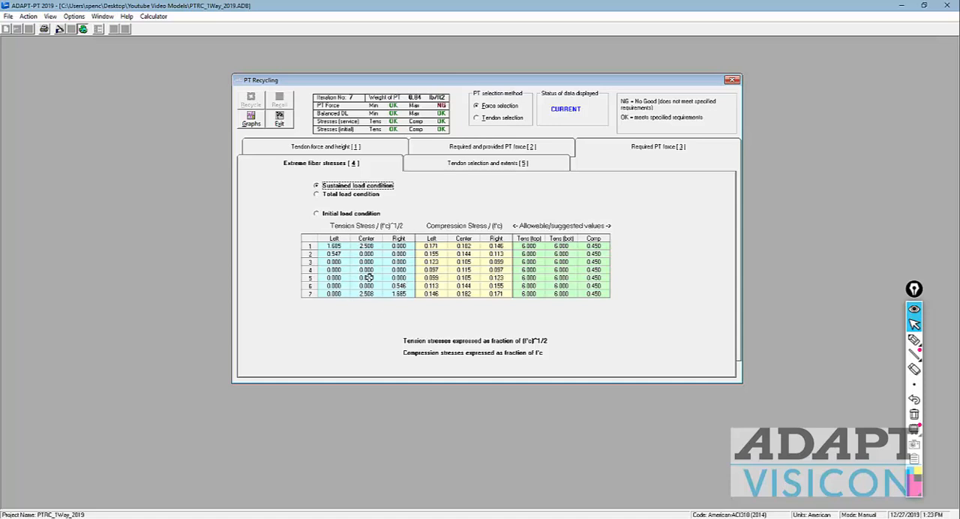
click(342, 196)
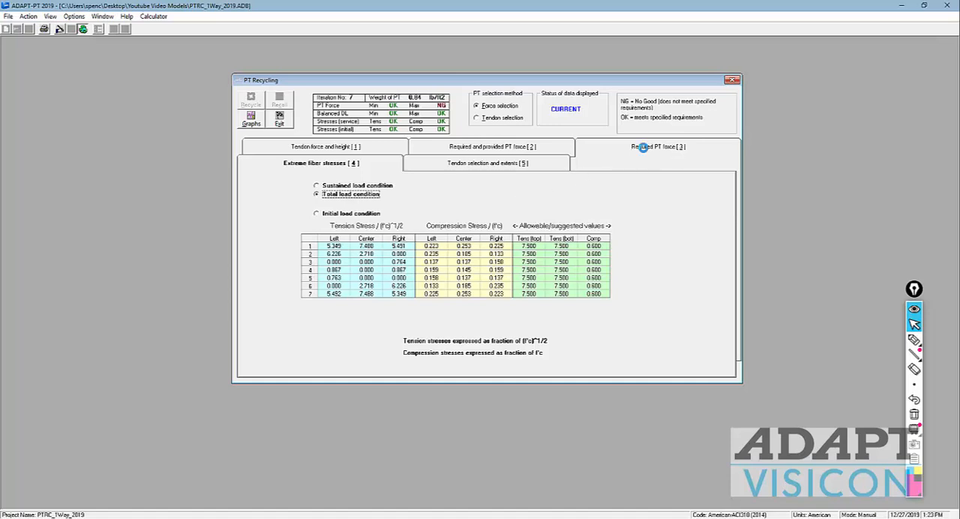
click(643, 146)
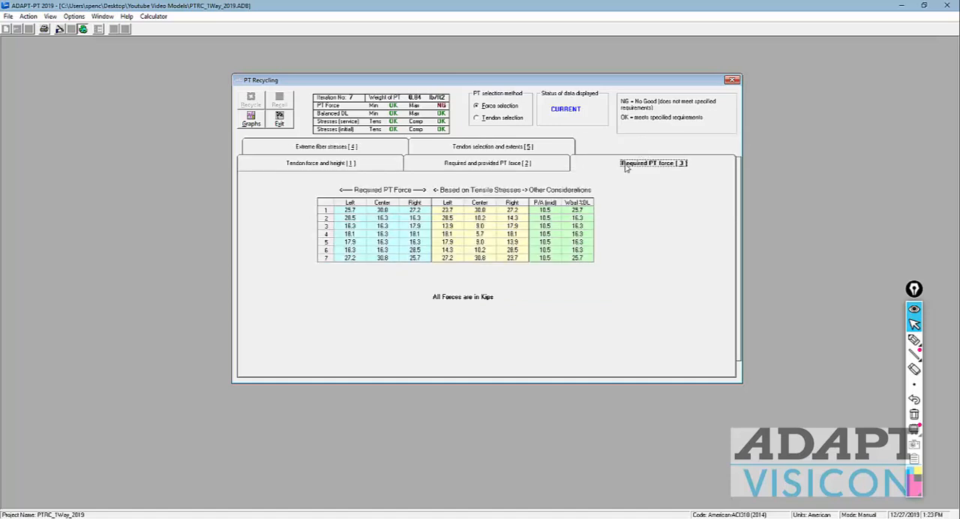
click(475, 210)
Step: Set Tendon A's PT force to 20 kips for all spans in the tendon force and height table
click(358, 163)
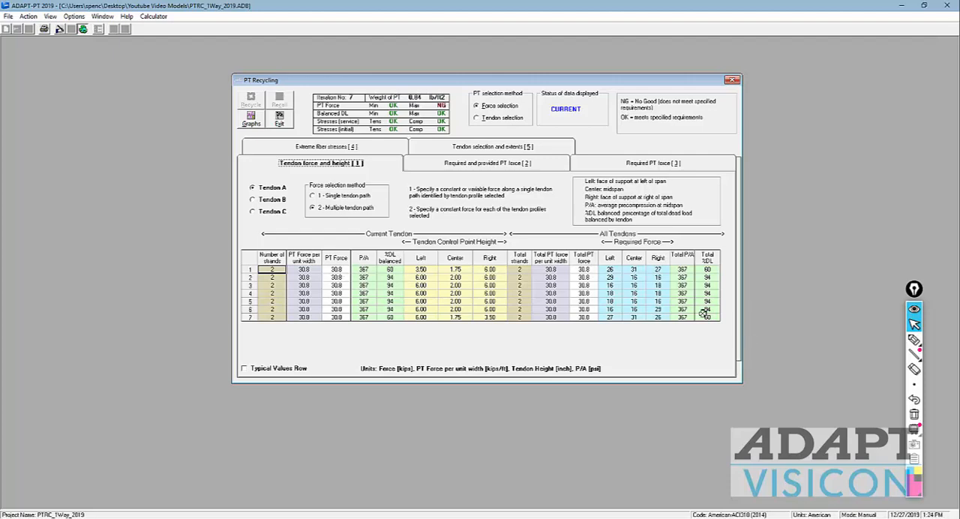
click(336, 270)
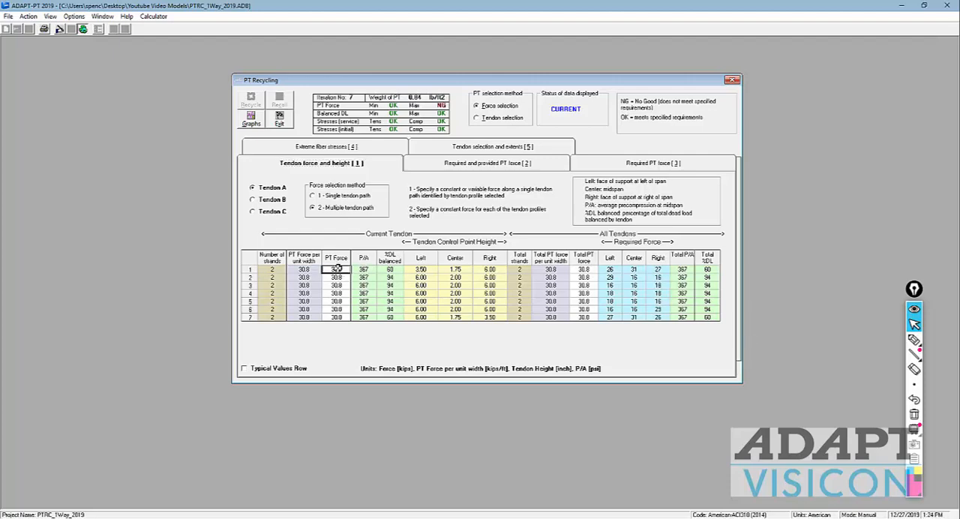
text(20)
key(Return)
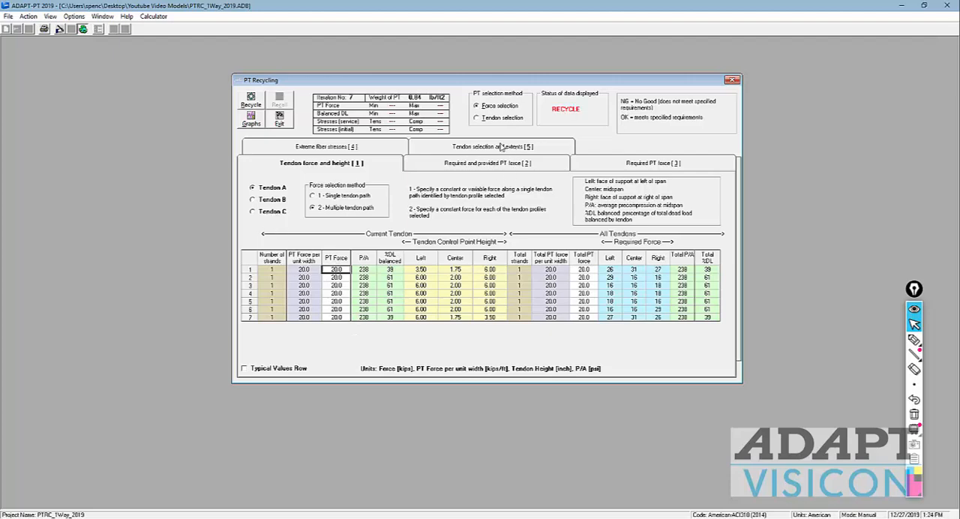
Step: Extend Tendon B in the tendon extents by setting its right end location to 1.50
click(525, 147)
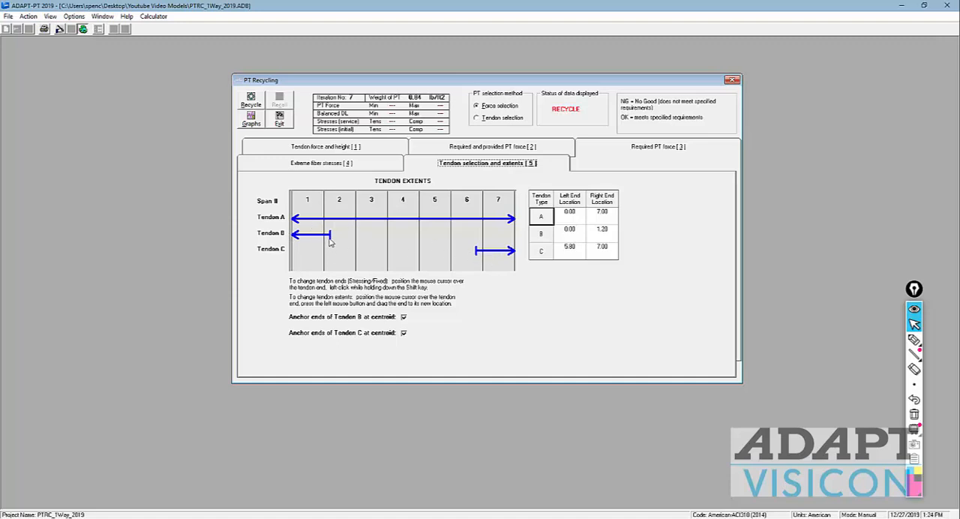
mouse_move(330, 240)
mouse_down()
mouse_move(496, 238)
mouse_move(330, 242)
mouse_up()
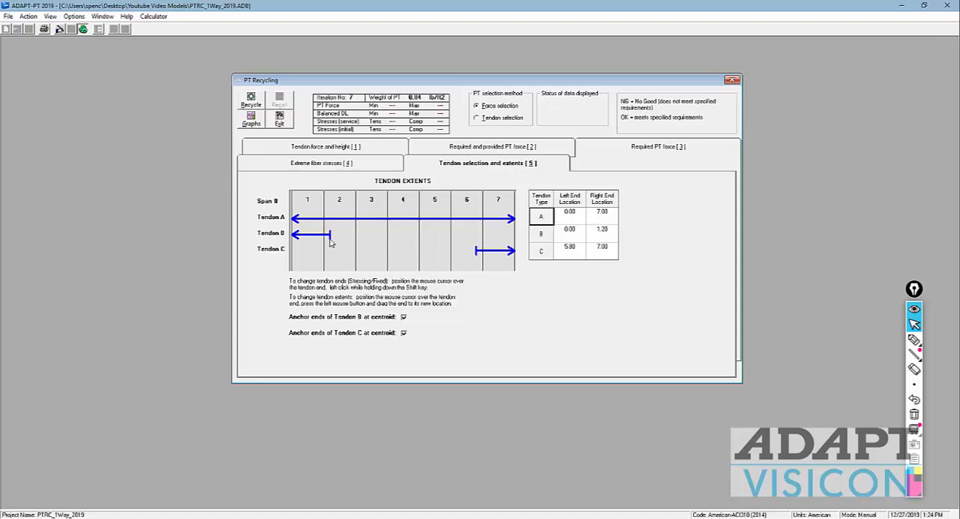
click(605, 246)
click(598, 233)
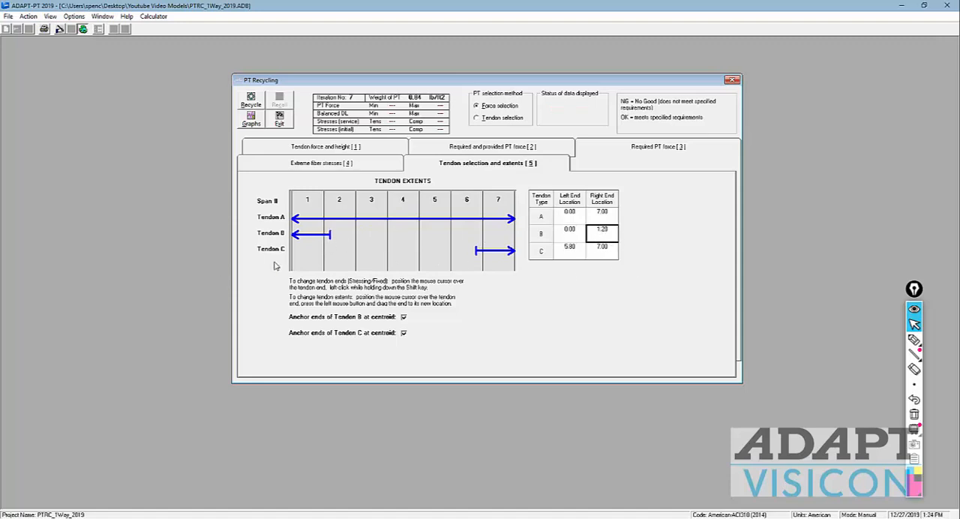
double_click(609, 232)
text(1.50)
key(Return)
Step: Return Tendon B's right end location to 1.20
click(605, 234)
text(1.20)
click(572, 232)
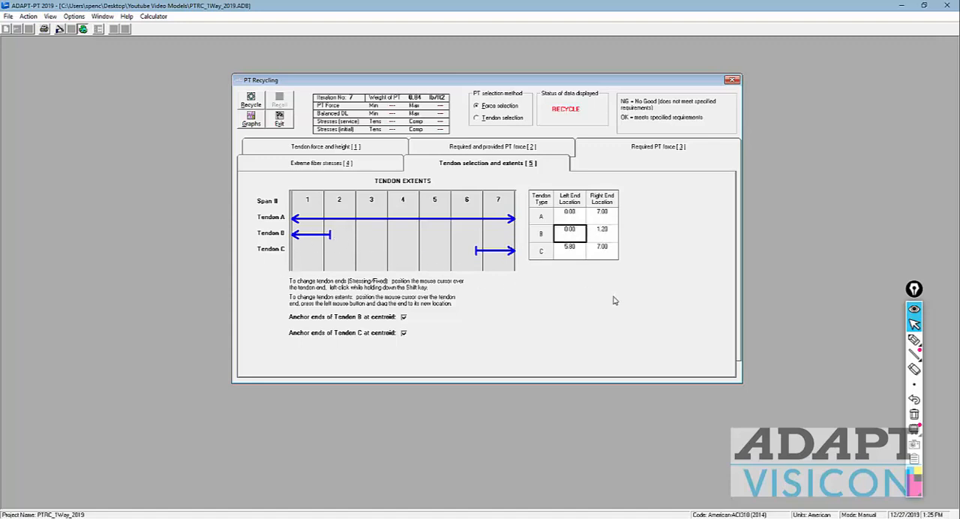
Step: Give Tendon B a PT force of 12 kips in span 1 of the tendon force and height table
click(371, 148)
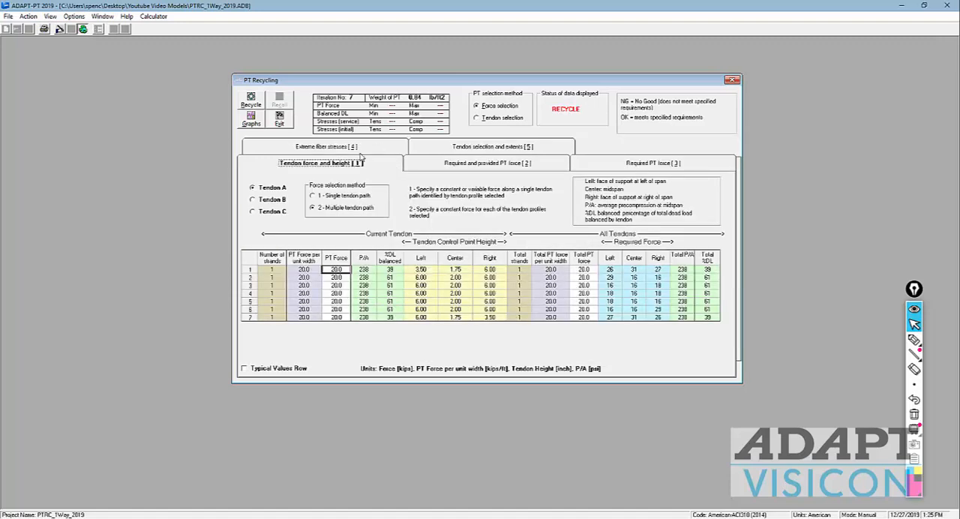
click(255, 202)
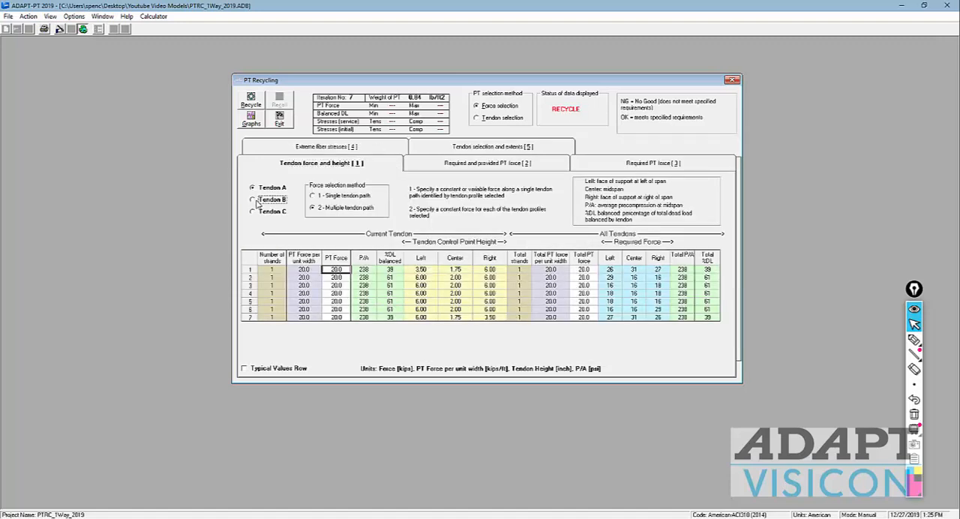
click(334, 278)
click(334, 272)
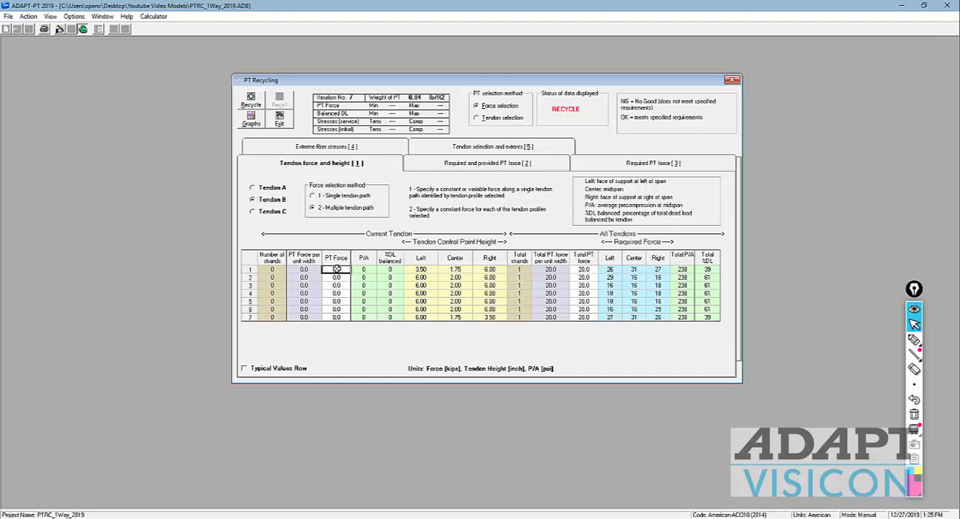
text(12)
click(336, 285)
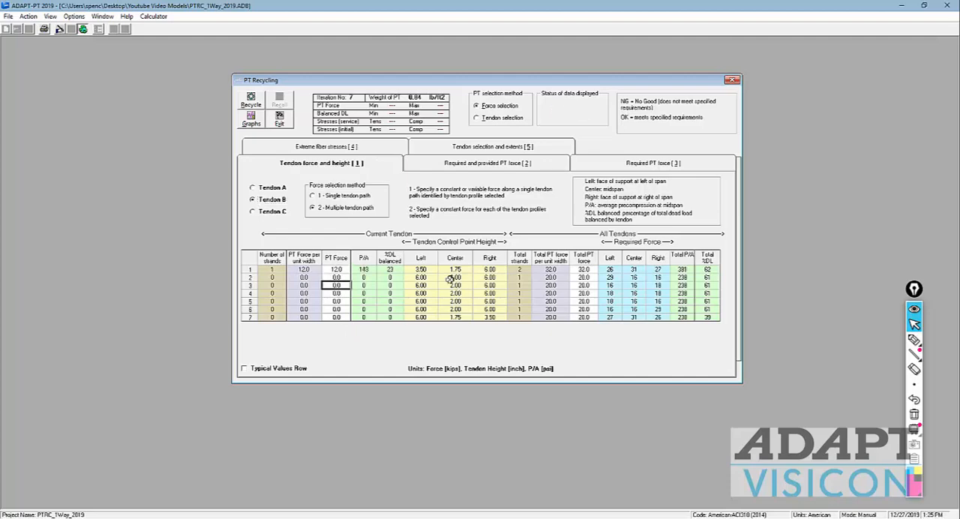
Step: Give Tendon C a PT force of 12 kips in span 7
click(261, 188)
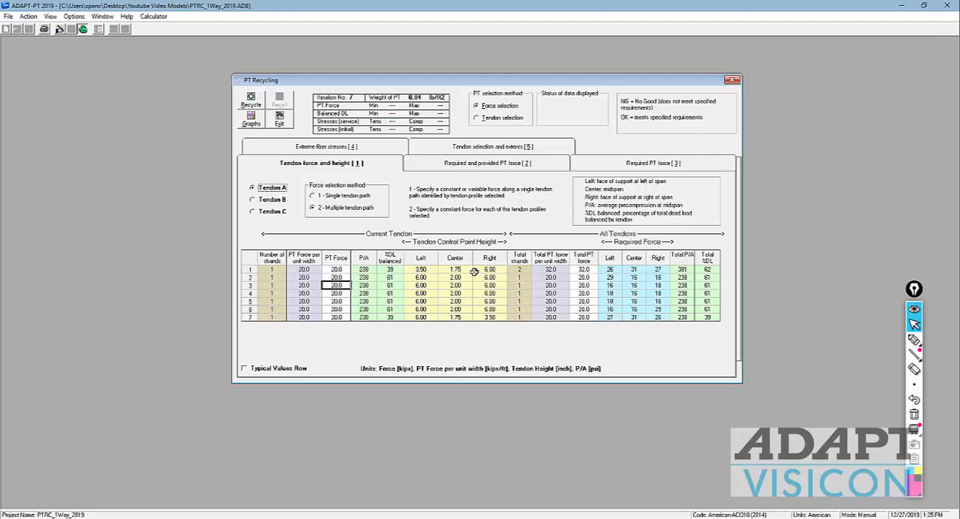
click(279, 213)
click(337, 317)
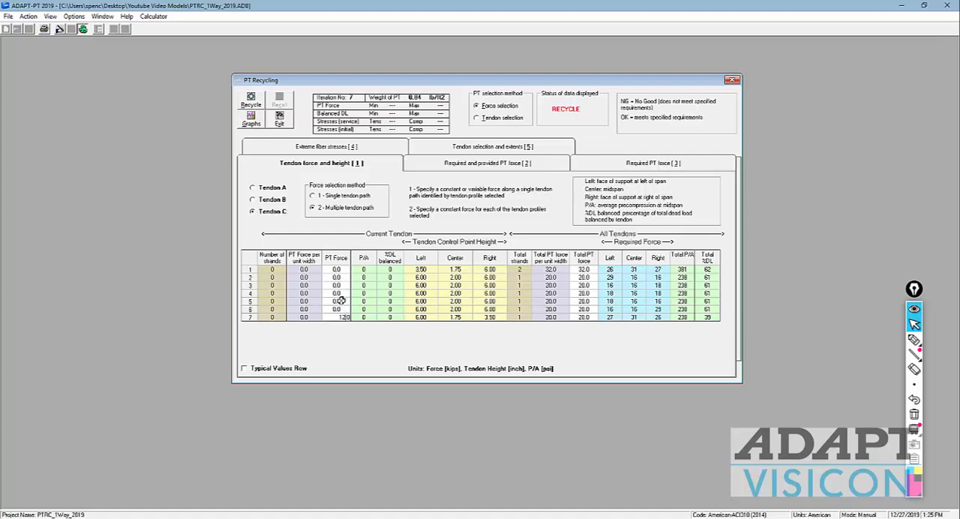
click(339, 301)
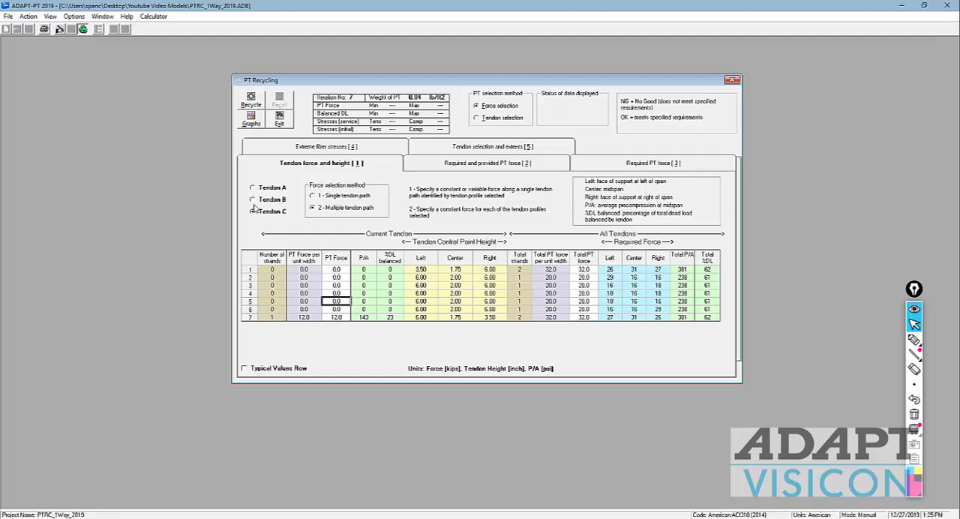
Step: Return to Tendon A, recycle the solution with the new tendon forces, and check the total P/A of the two end spans
click(254, 200)
click(253, 187)
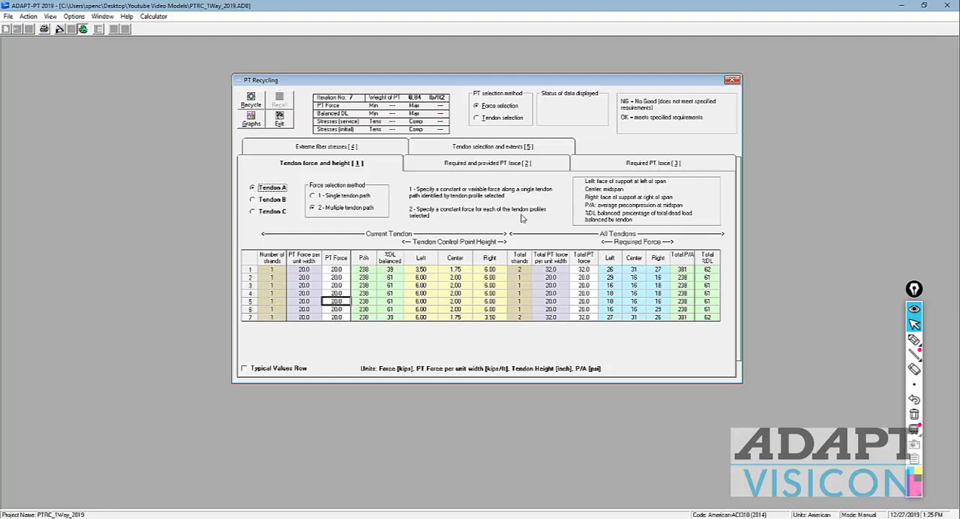
click(255, 102)
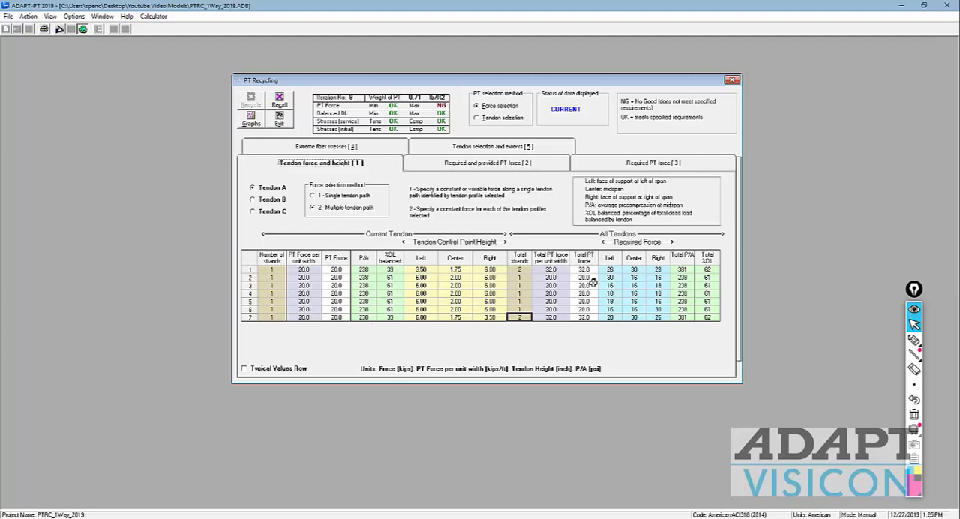
click(675, 270)
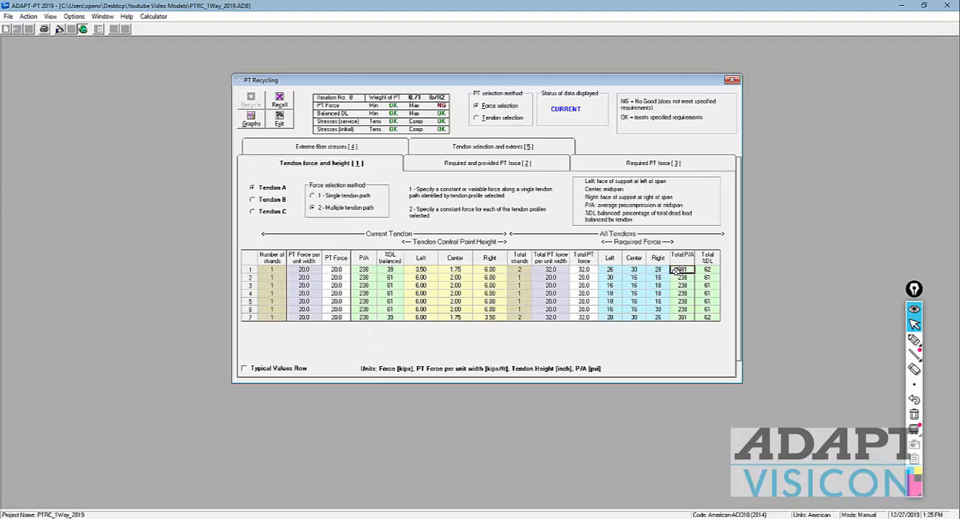
click(682, 317)
click(677, 270)
Step: Open the recycle graphs and maximize the Tendon Height Diagram
click(247, 122)
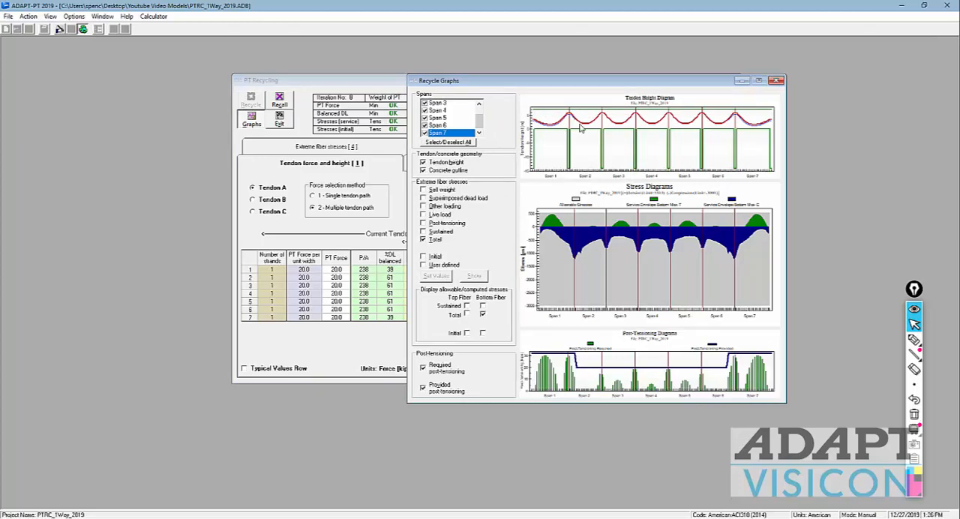
right_click(578, 148)
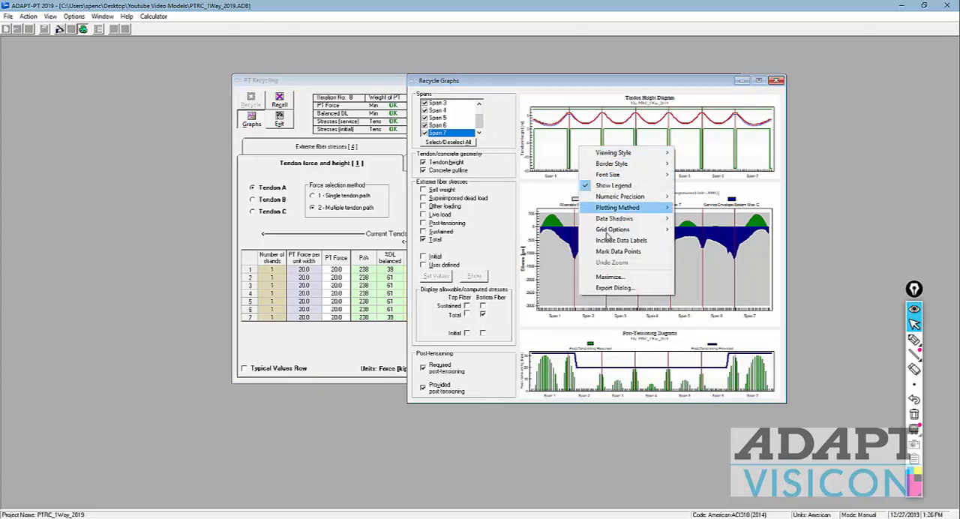
click(604, 272)
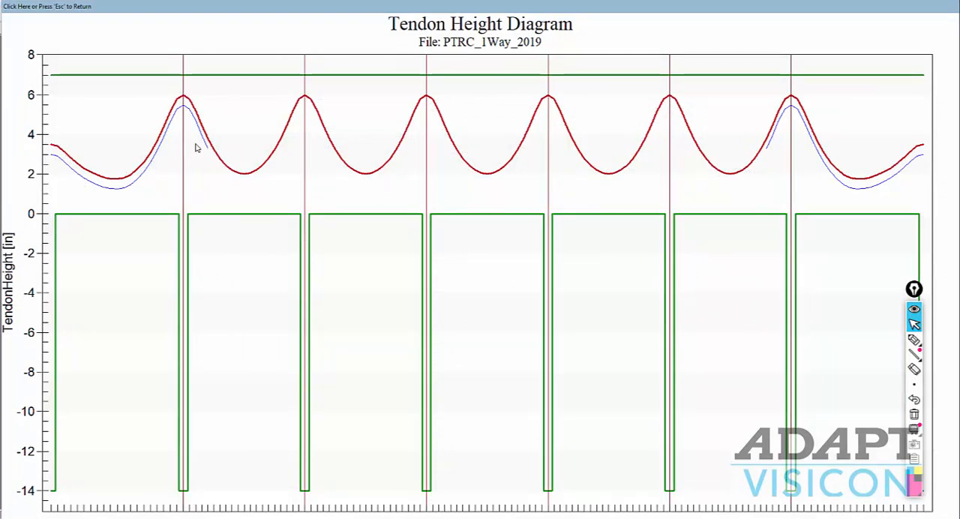
Step: Label tendons A, B and C with the pen on the enlarged Tendon Height Diagram, then return to the recycle graphs
click(914, 339)
mouse_move(450, 114)
mouse_down()
mouse_move(459, 97)
mouse_move(470, 111)
mouse_up()
drag(170, 129, 171, 143)
drag(168, 131, 172, 145)
drag(810, 153, 810, 164)
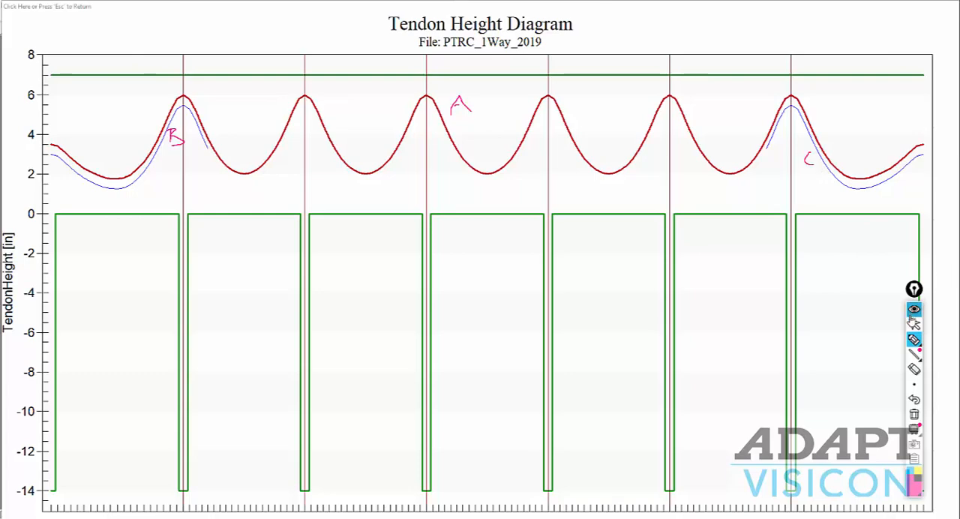
click(914, 324)
key(Escape)
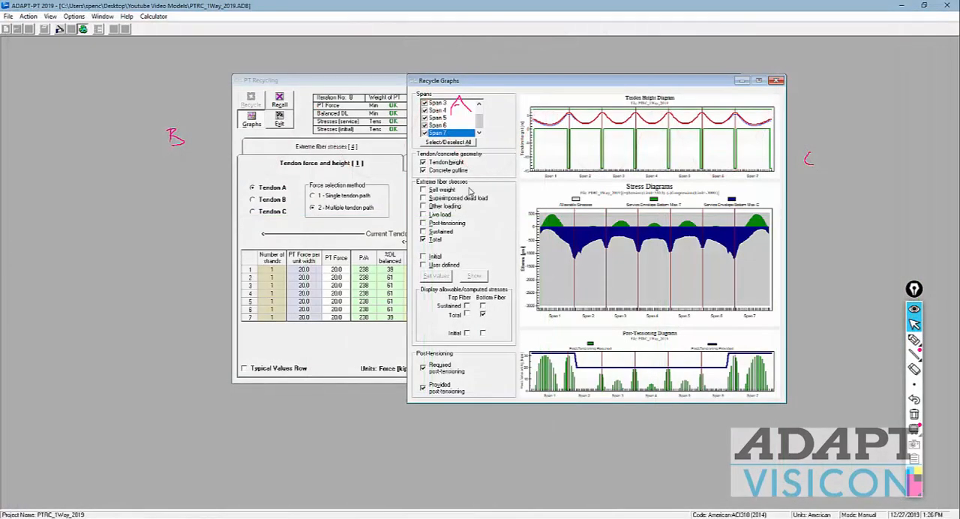
Step: Compare total top and bottom fiber stresses, then circle the bottom-fiber tension peaks in spans 1 and 7 and draw arrows marking both end regions
click(467, 316)
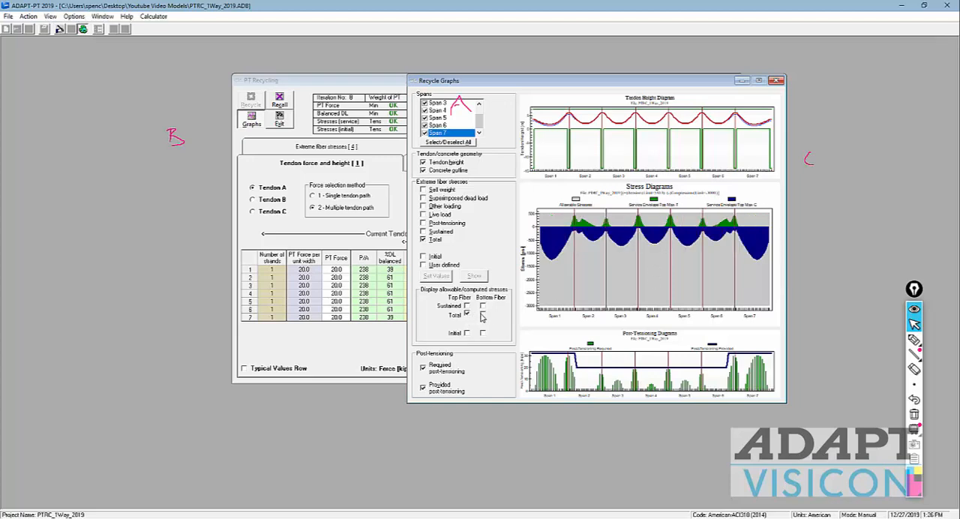
click(482, 316)
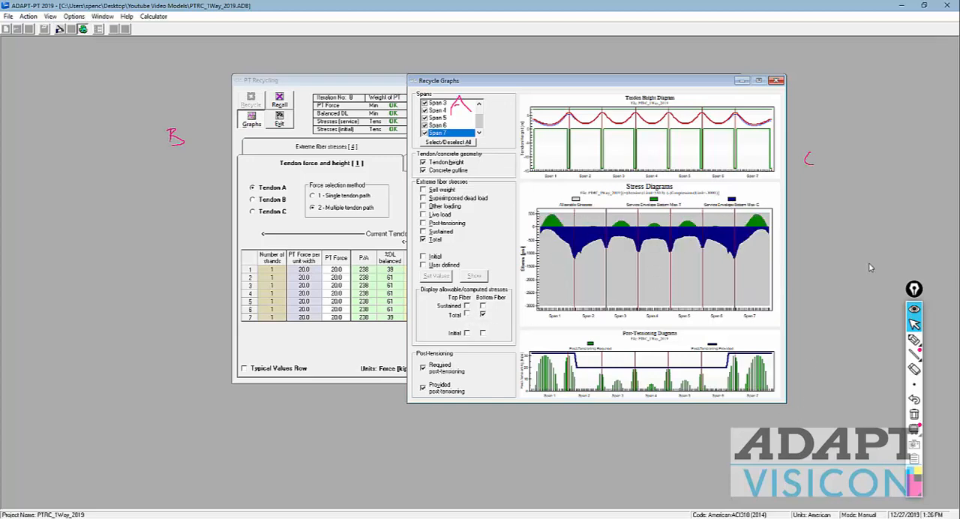
click(914, 342)
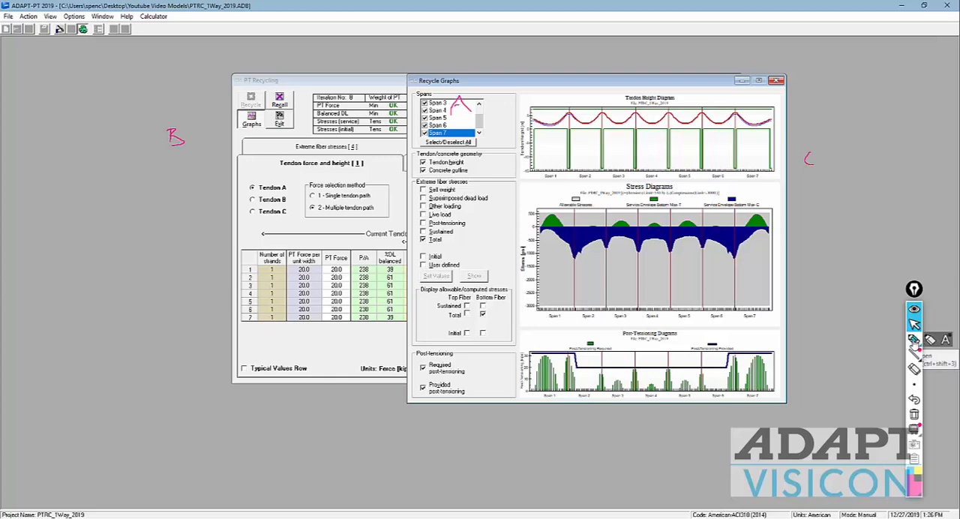
drag(765, 217, 759, 219)
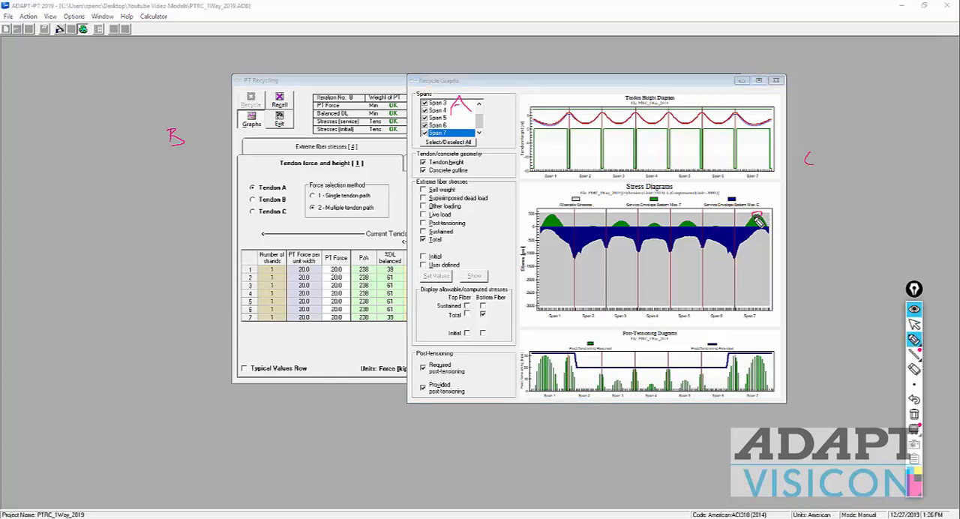
drag(555, 212, 553, 223)
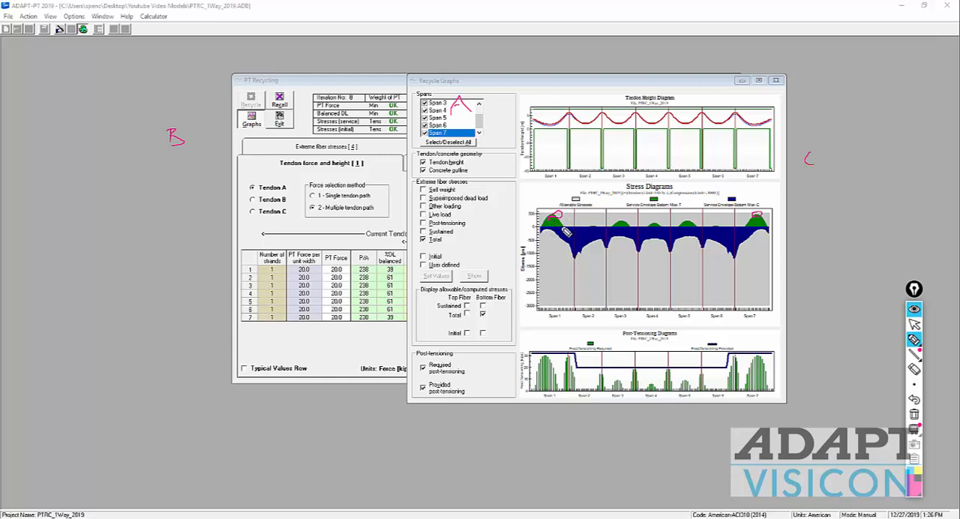
drag(726, 229, 724, 219)
drag(786, 221, 725, 223)
drag(576, 225, 520, 229)
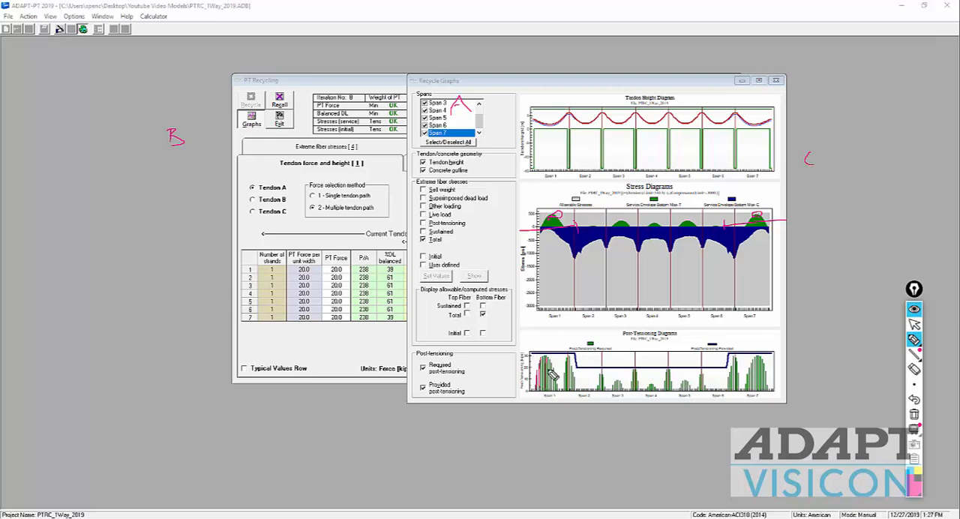
Step: Mark the required post-tensioning in the end and interior spans with the pen and trace the provided post-tensioning line across the diagram
mouse_move(546, 366)
mouse_down()
mouse_move(559, 356)
mouse_move(536, 361)
mouse_move(553, 379)
mouse_up()
mouse_move(741, 386)
mouse_down()
mouse_move(751, 361)
mouse_move(711, 381)
mouse_move(656, 371)
mouse_move(587, 377)
mouse_up()
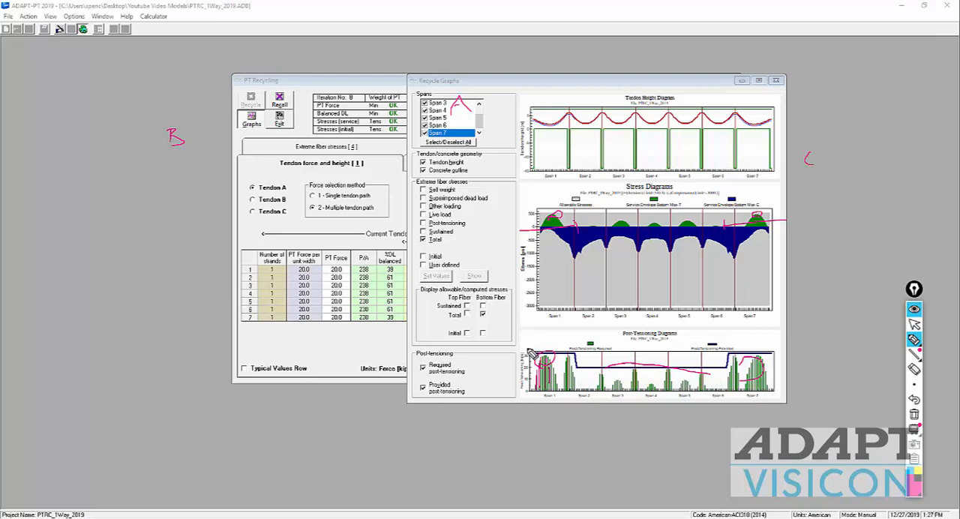
mouse_move(530, 354)
mouse_down()
mouse_move(572, 347)
mouse_move(596, 372)
mouse_move(724, 375)
mouse_move(728, 349)
mouse_move(786, 348)
mouse_up()
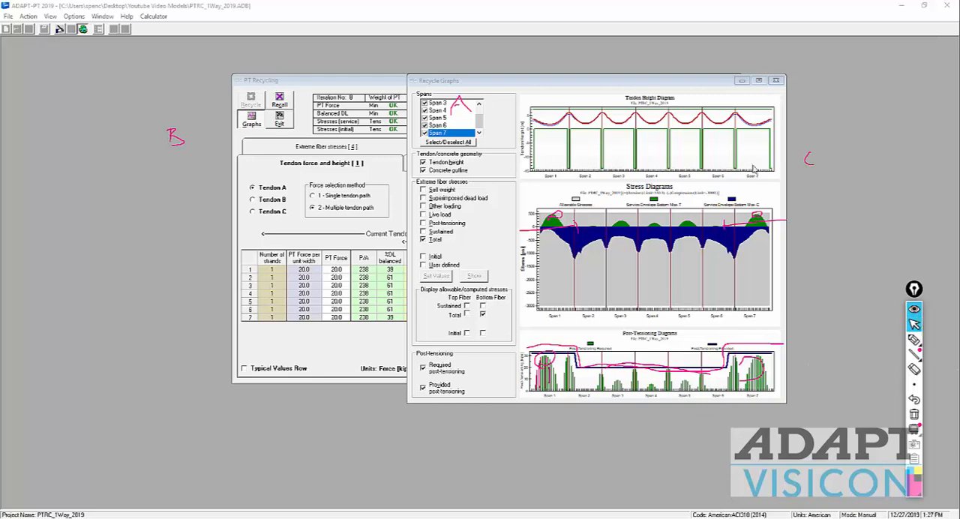
Step: Erase all pen annotations from the screen, review the unmarked recycle graphs once more, and return to the tendon force and height table
click(778, 82)
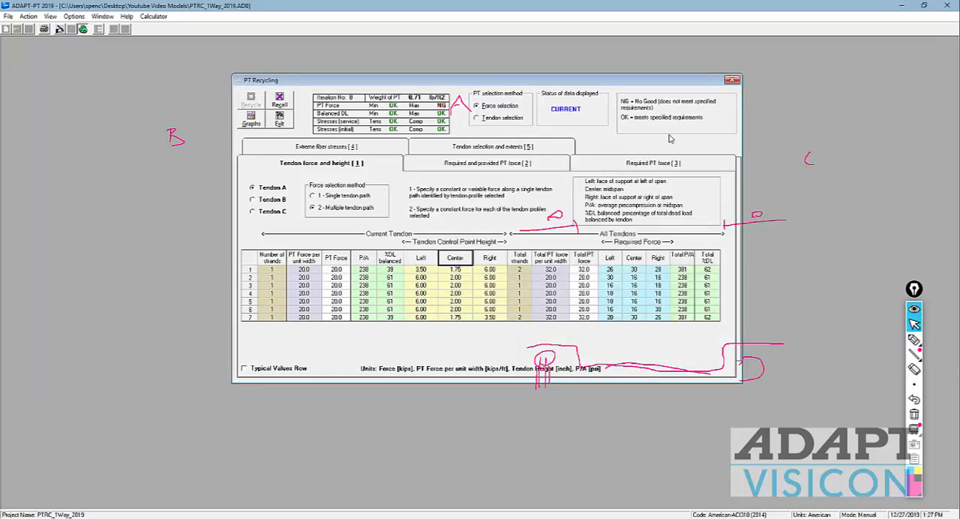
click(913, 415)
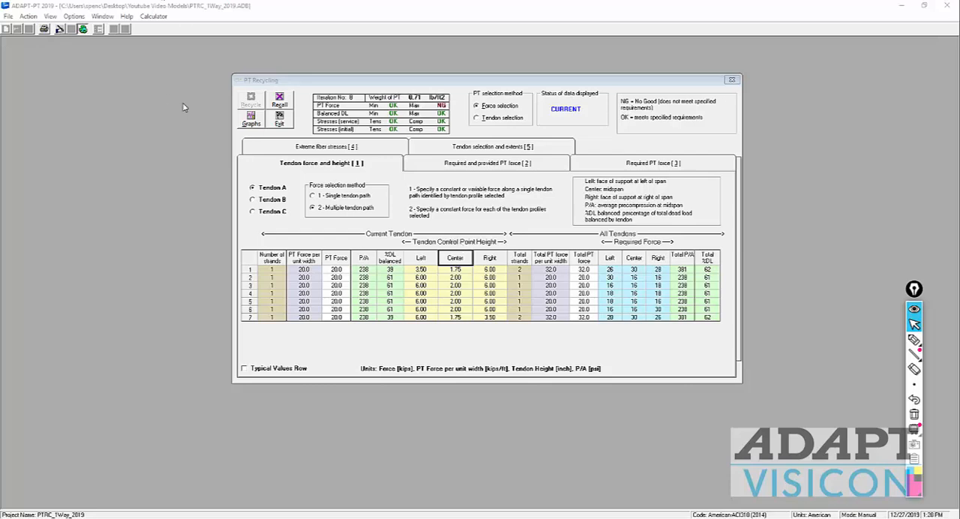
click(251, 120)
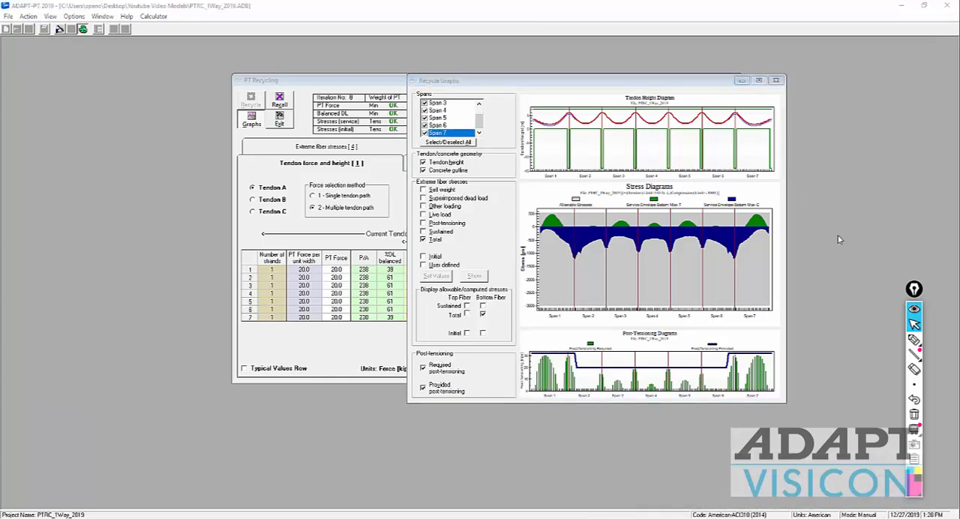
click(776, 81)
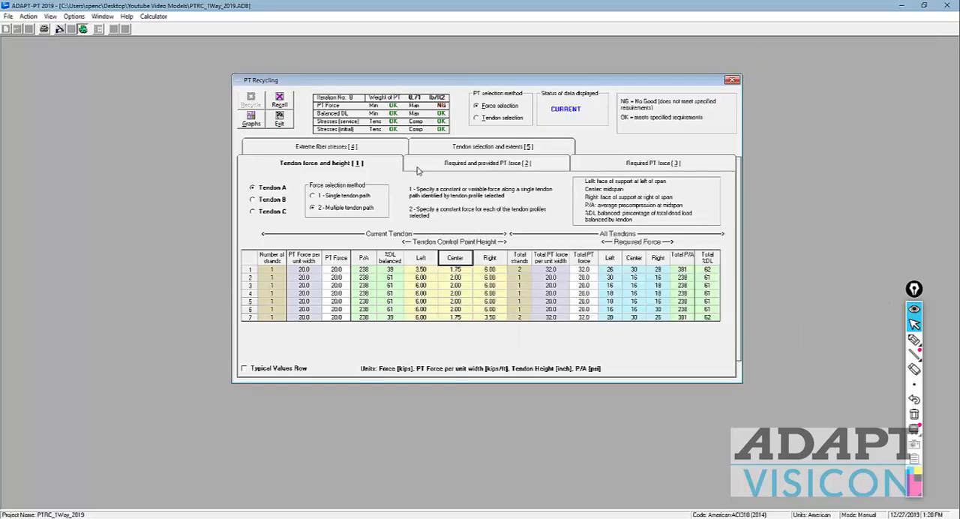
Step: Switch the PT selection method to tendon selection, check the selected number for tendon A, and recycle the design
click(495, 119)
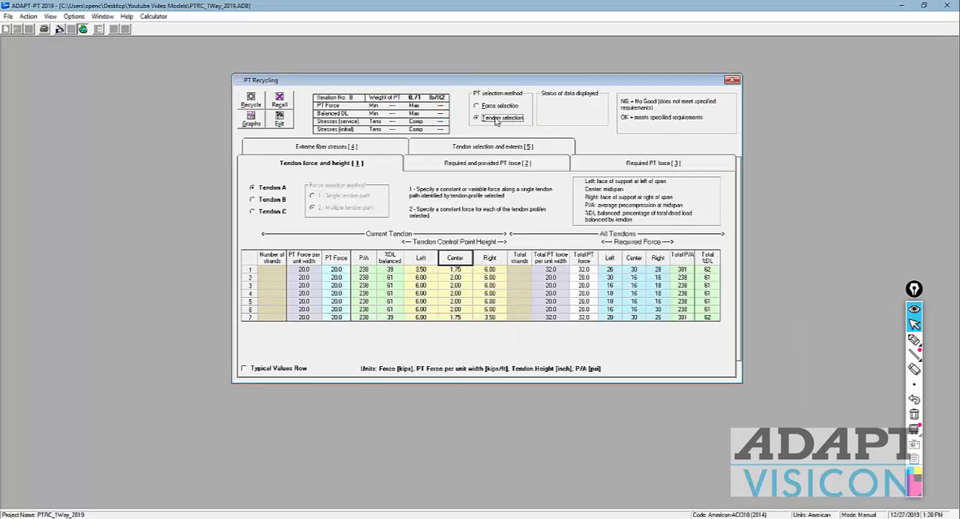
click(519, 147)
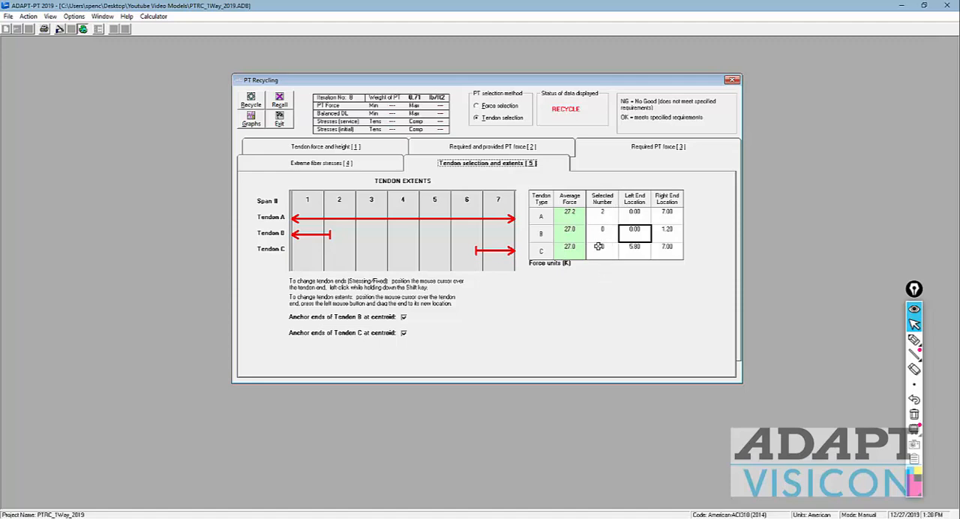
click(606, 214)
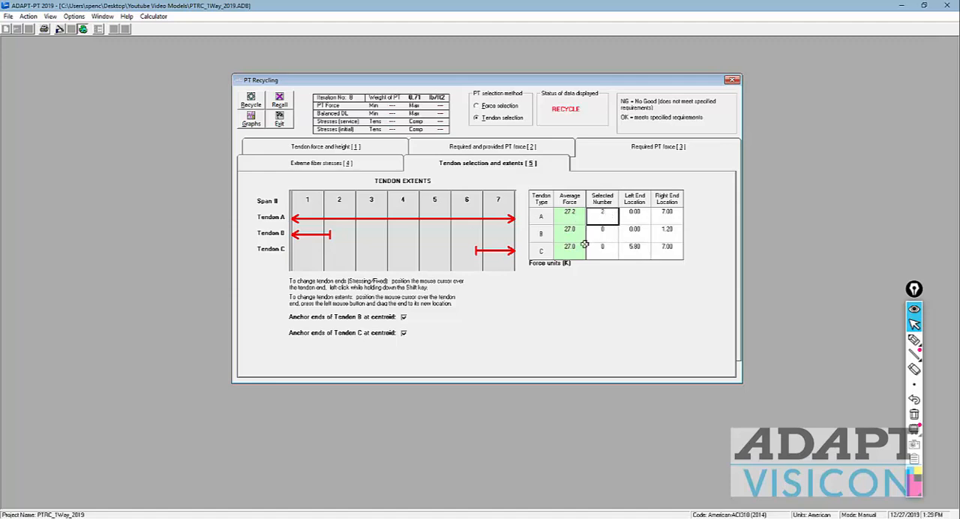
click(250, 102)
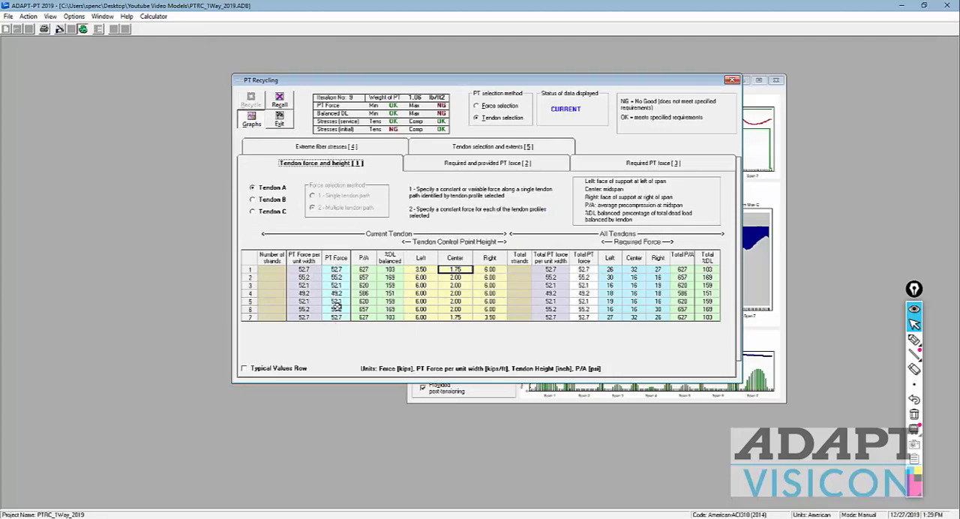
Step: Review the tendon forces, change tendon A's span 7 end from stressing to fixed, and recycle the design
click(449, 150)
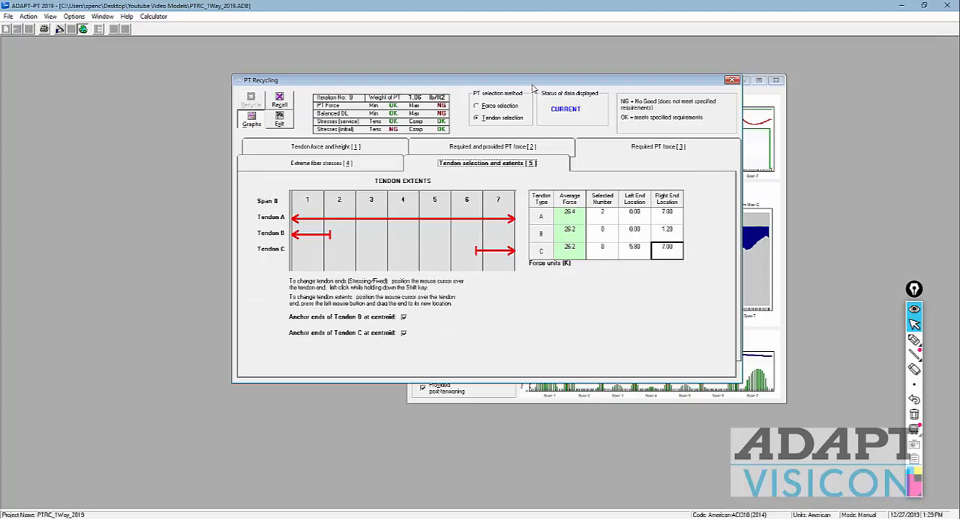
click(349, 149)
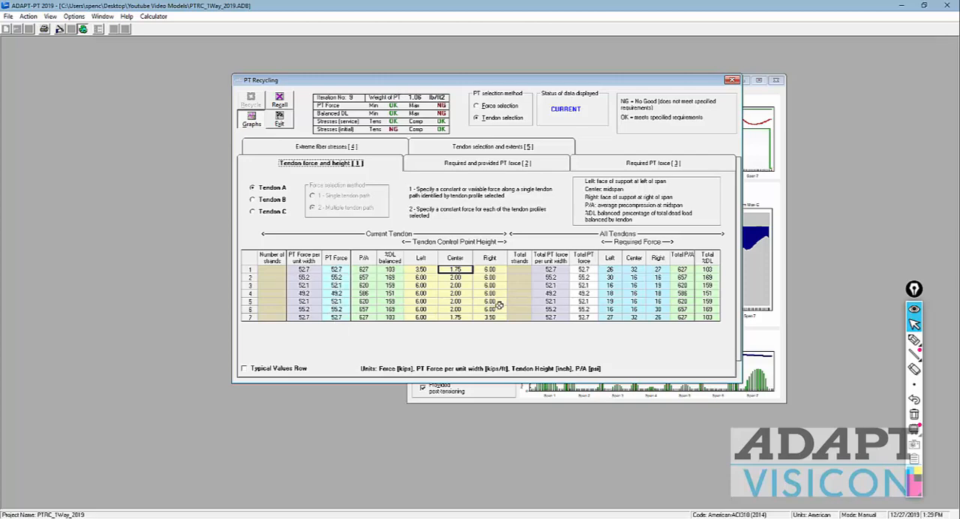
click(464, 148)
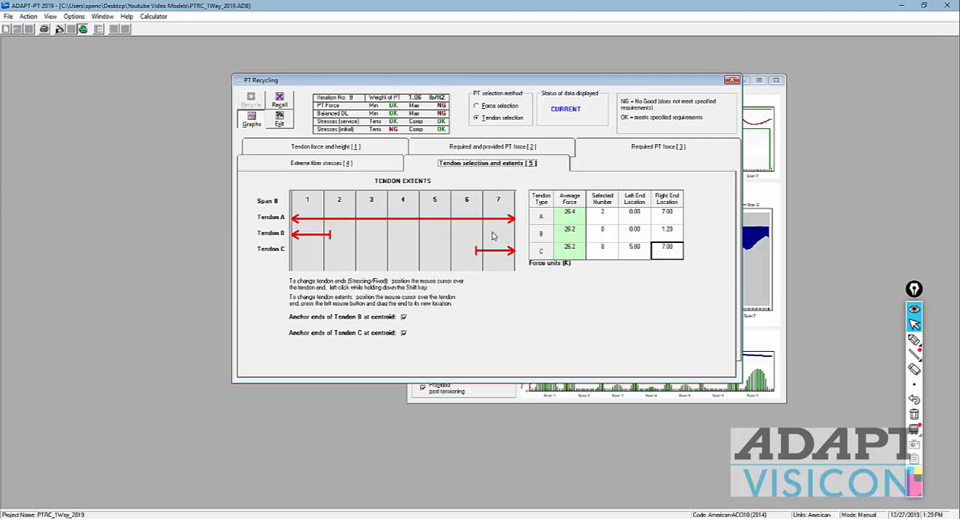
shift+click(514, 220)
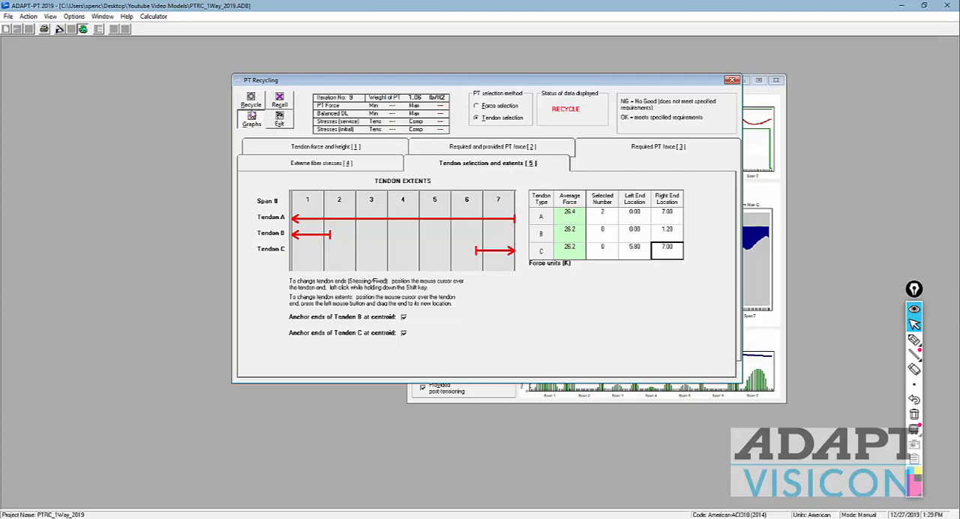
click(252, 100)
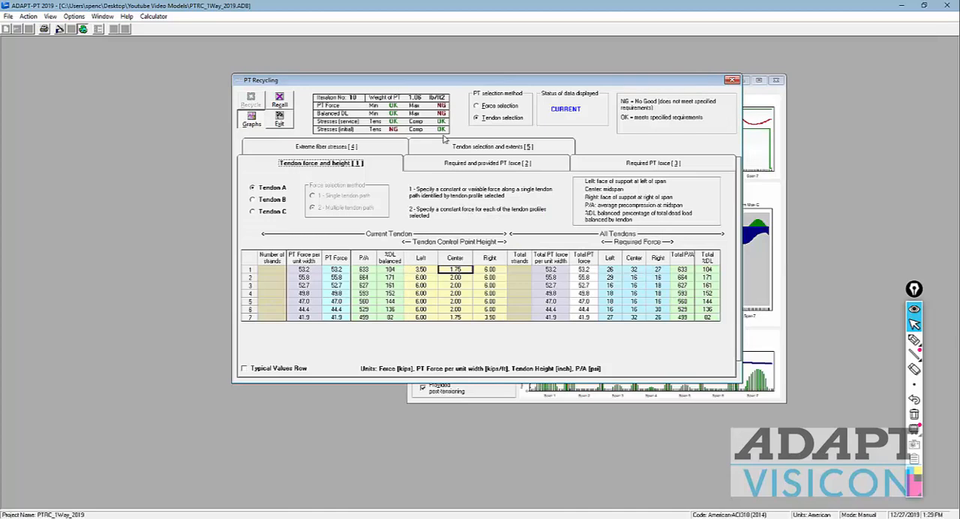
Step: Mark the span 1 end and trace the provided post-tensioning line across the Post-Tensioning Diagram with the pen, then erase all marks
click(523, 387)
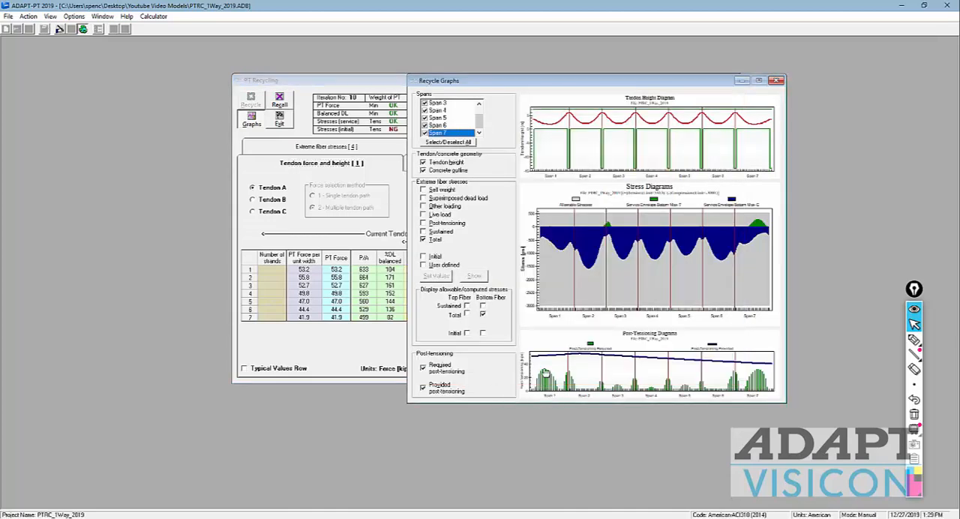
click(914, 339)
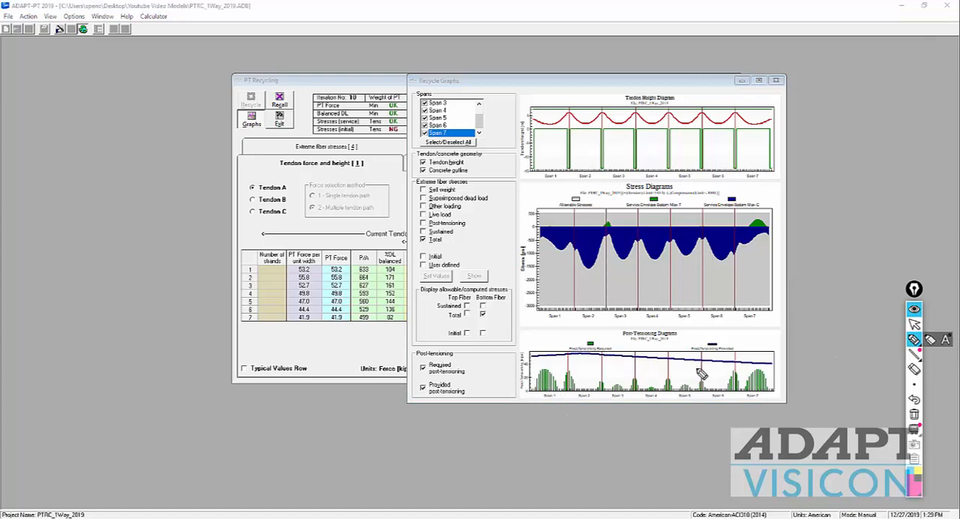
drag(531, 352, 597, 342)
drag(530, 347, 527, 365)
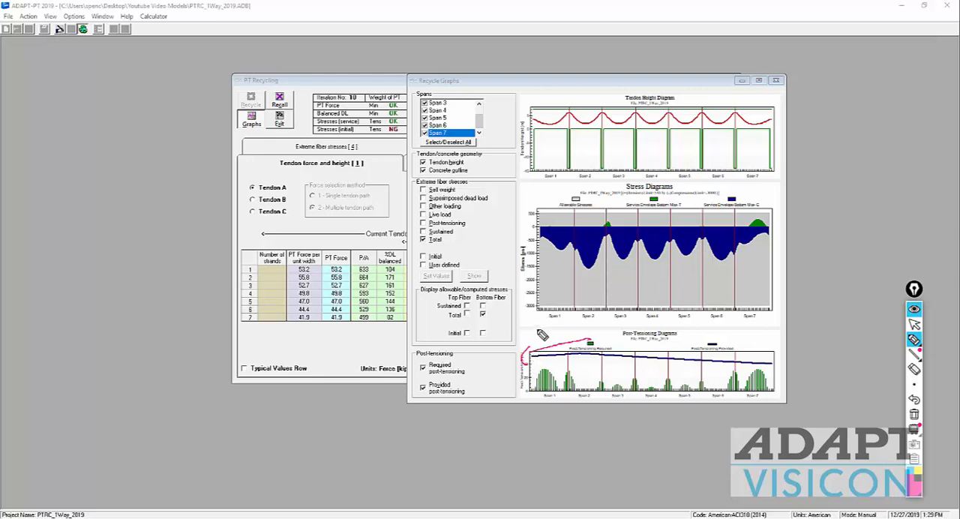
mouse_move(535, 328)
mouse_down()
mouse_move(598, 332)
mouse_move(523, 327)
mouse_move(532, 329)
mouse_up()
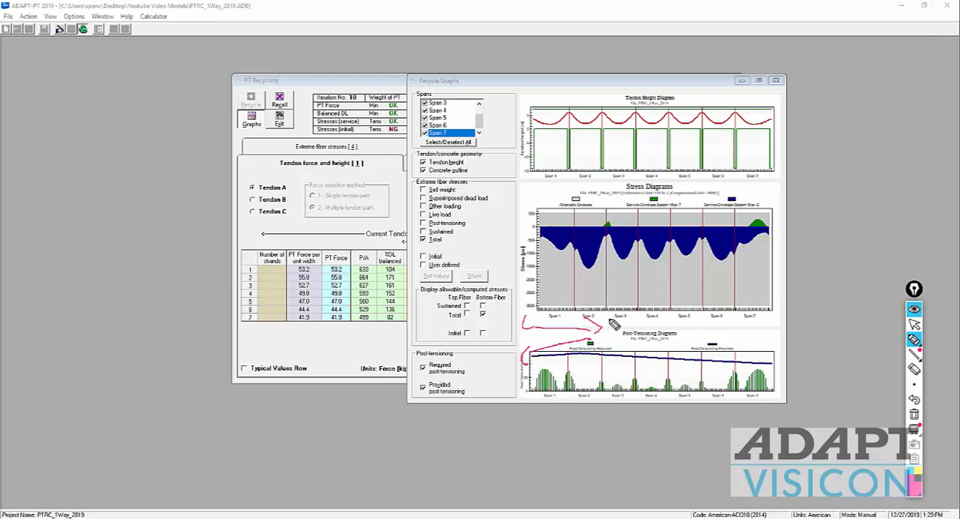
drag(619, 316, 618, 329)
mouse_move(573, 353)
mouse_down()
mouse_move(780, 365)
mouse_move(529, 361)
mouse_up()
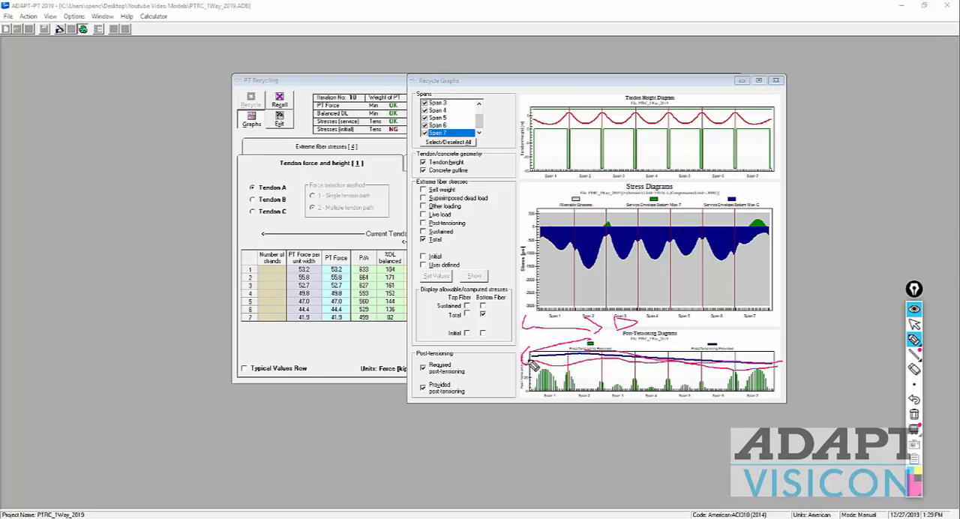
click(914, 324)
click(915, 414)
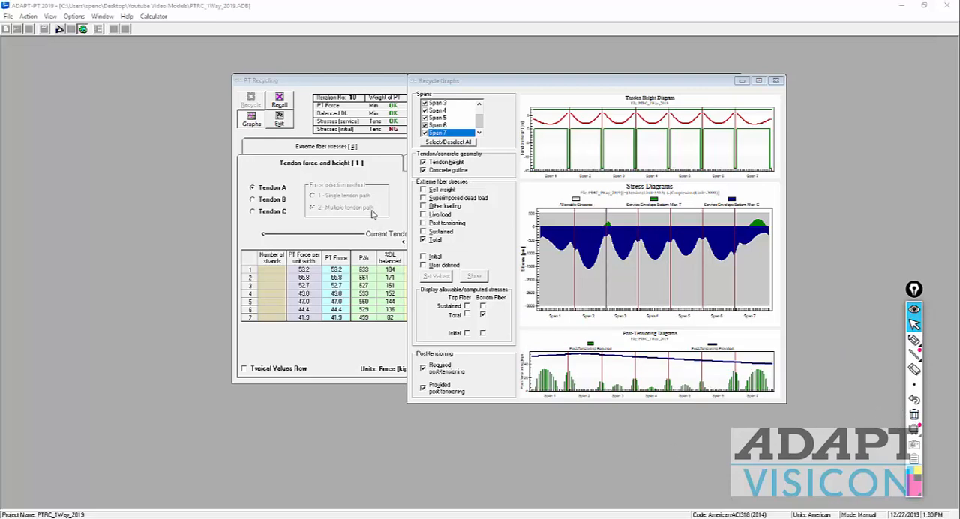
Step: Close the recycle graphs and review the extreme fiber stresses for the initial load condition, then return to the tendon forces
click(775, 79)
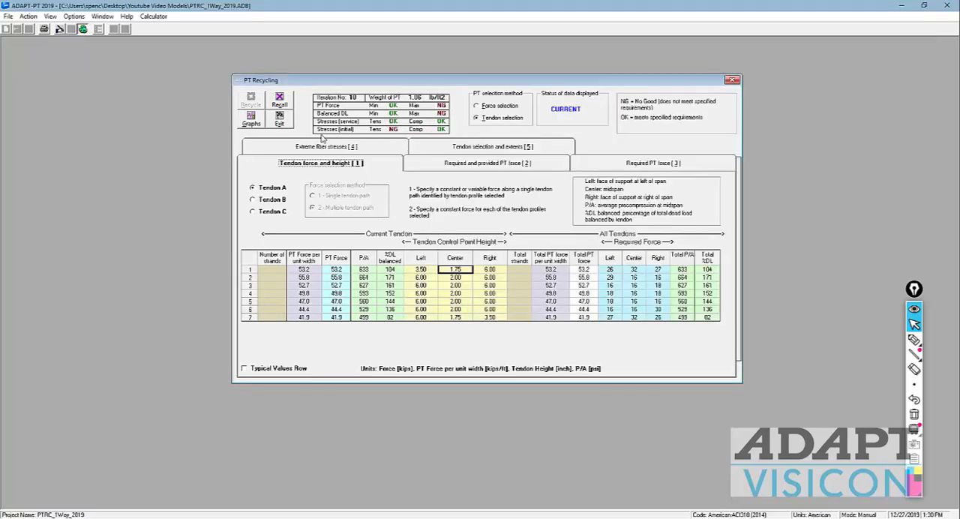
click(377, 150)
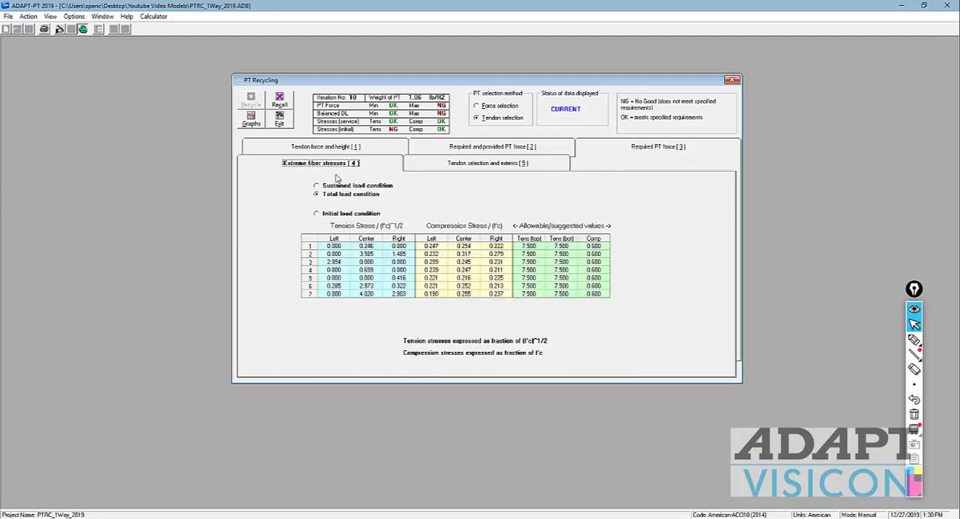
click(328, 213)
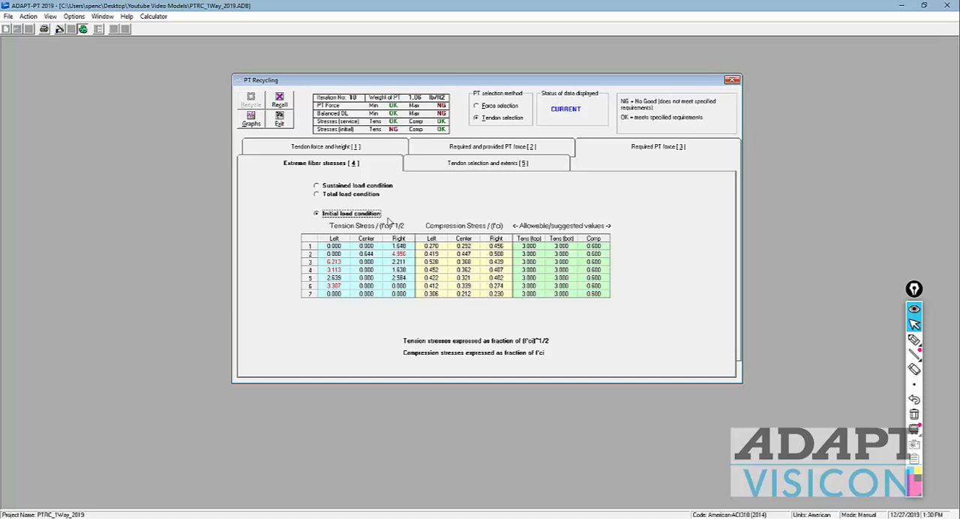
click(360, 147)
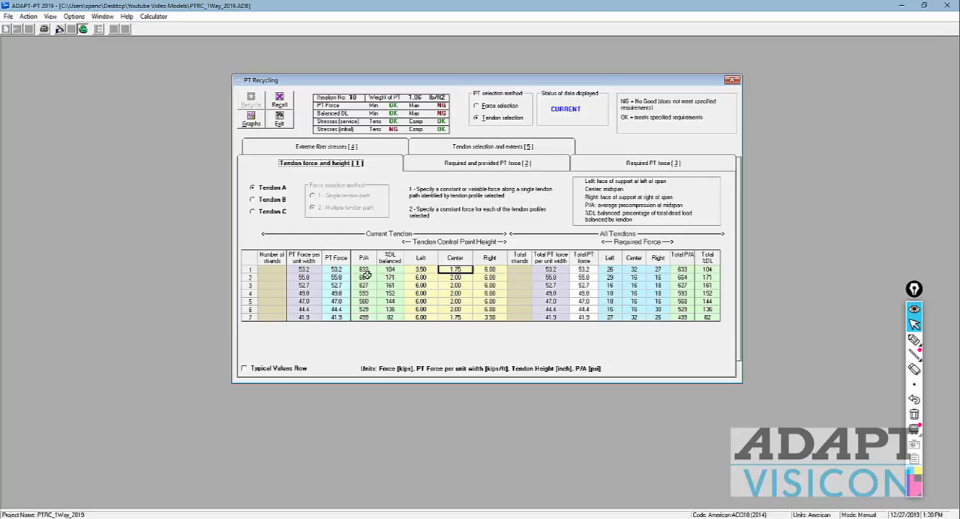
Step: Set the selected number of tendon A to 1 and recycle the design
click(478, 142)
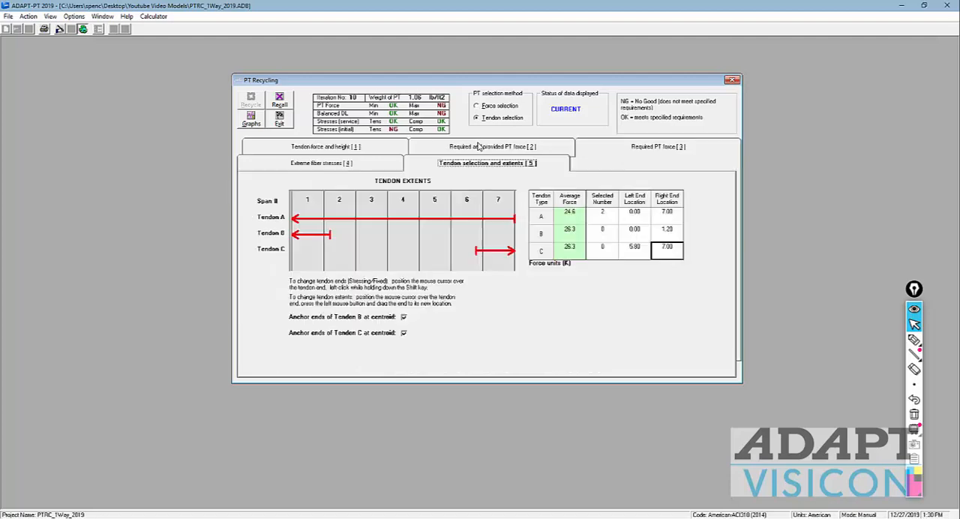
click(608, 217)
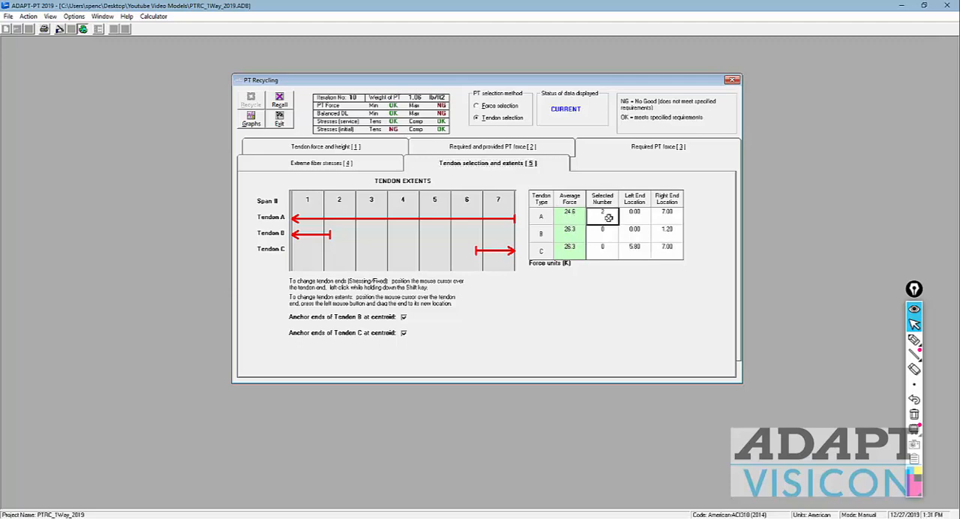
text(1)
click(601, 232)
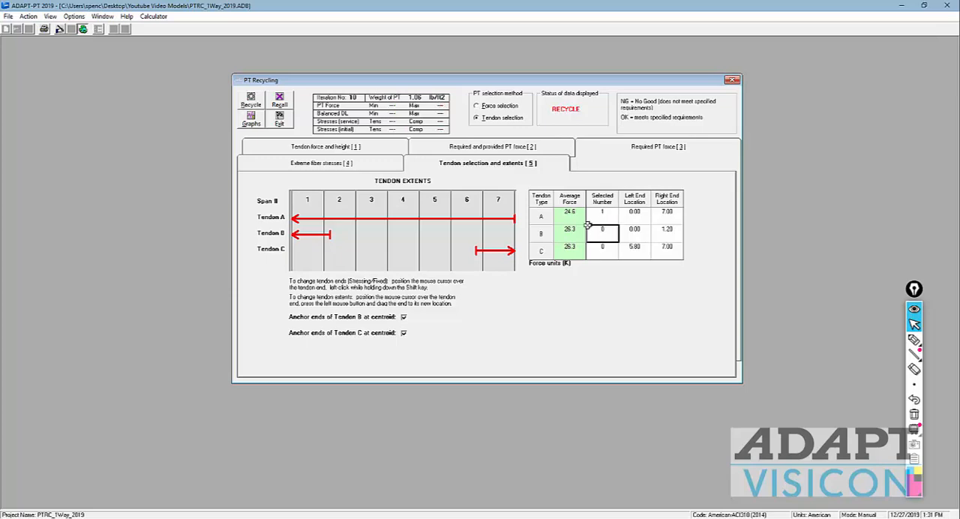
click(253, 99)
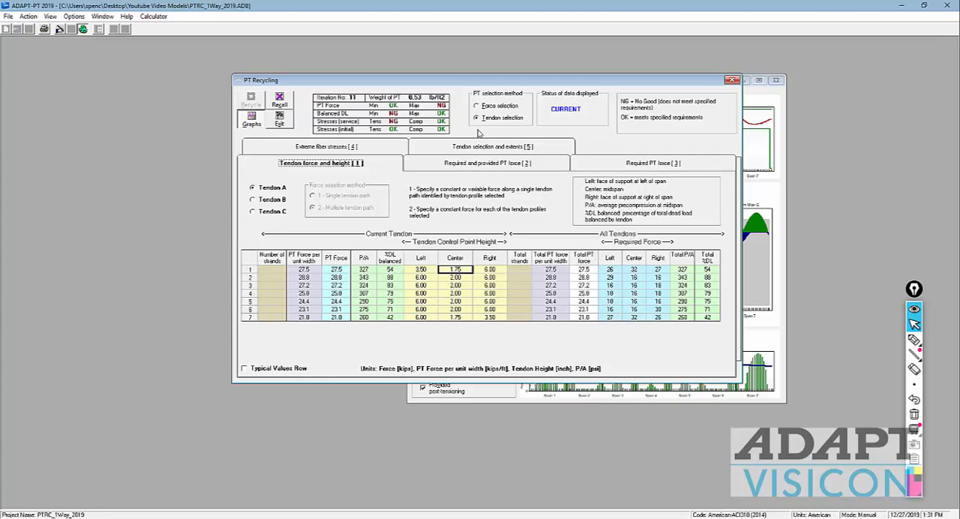
Step: Set the selected number of tendons B and C to 1 each and recycle the design
click(488, 149)
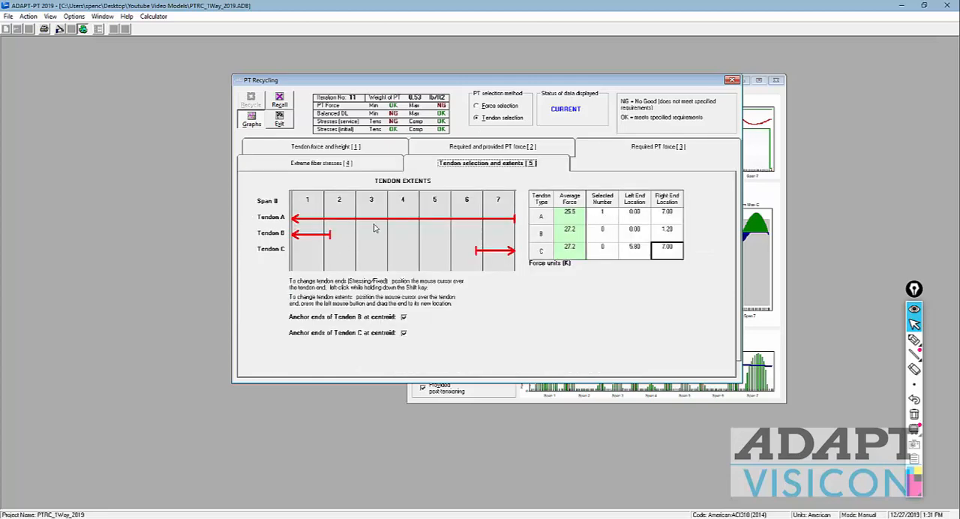
click(602, 229)
text(1)
click(605, 248)
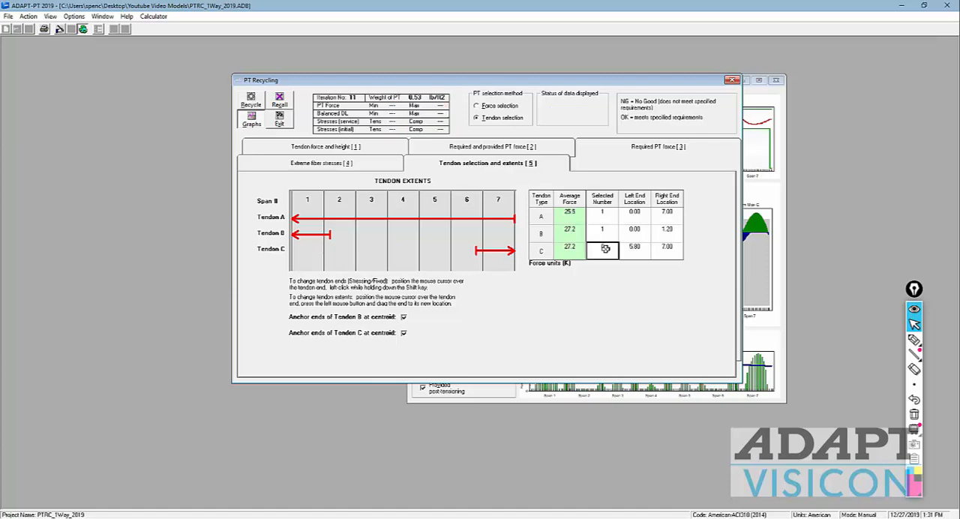
text(1)
click(609, 231)
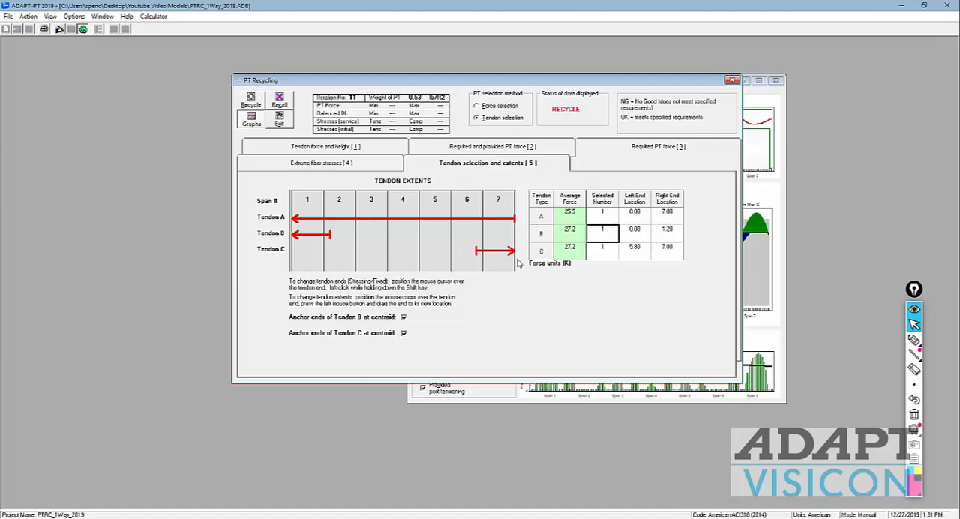
click(252, 102)
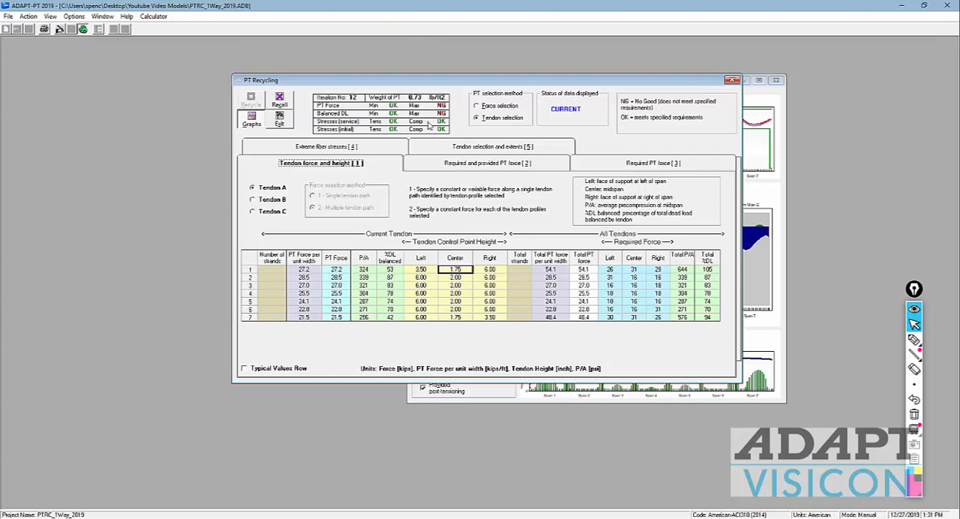
Step: Check span 1's total balanced dead load, set tendon A's center height in span 1 to 2.00 inches, and recycle
click(708, 270)
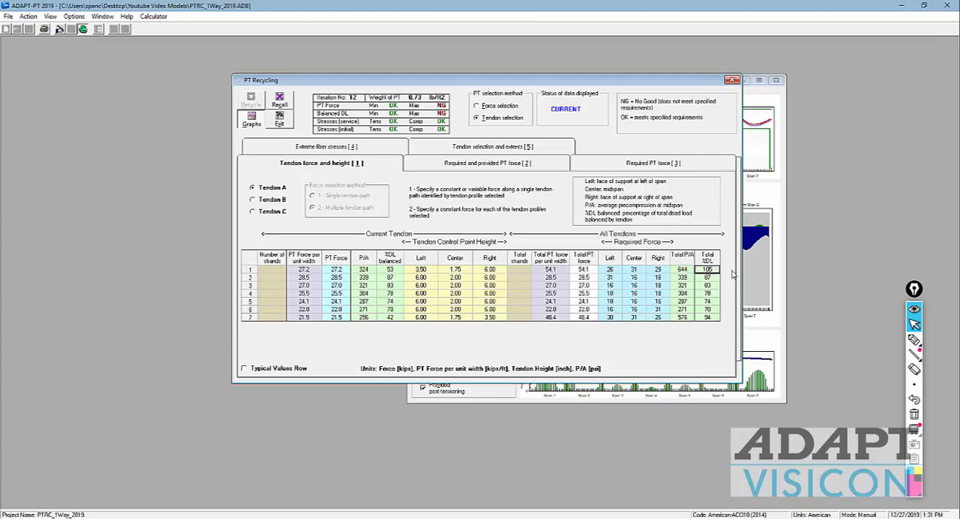
click(453, 270)
text(2)
click(457, 286)
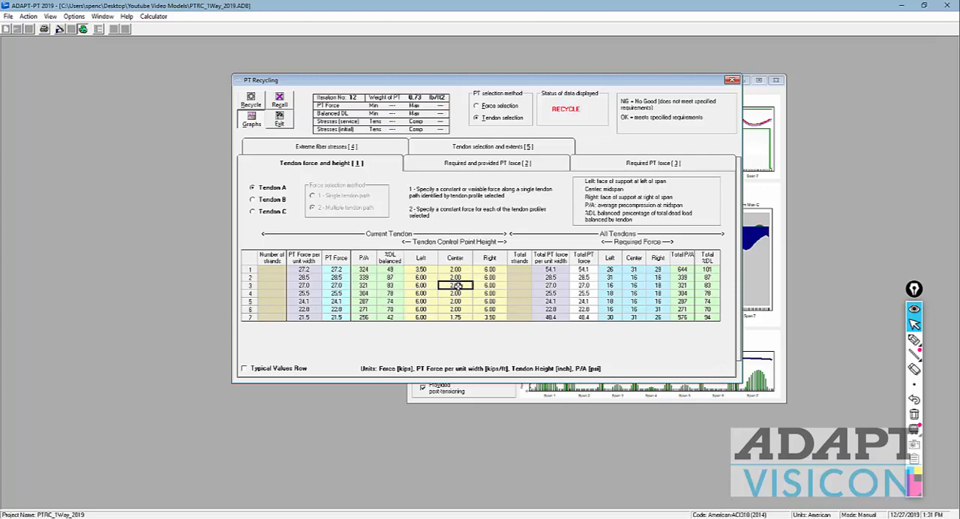
click(251, 101)
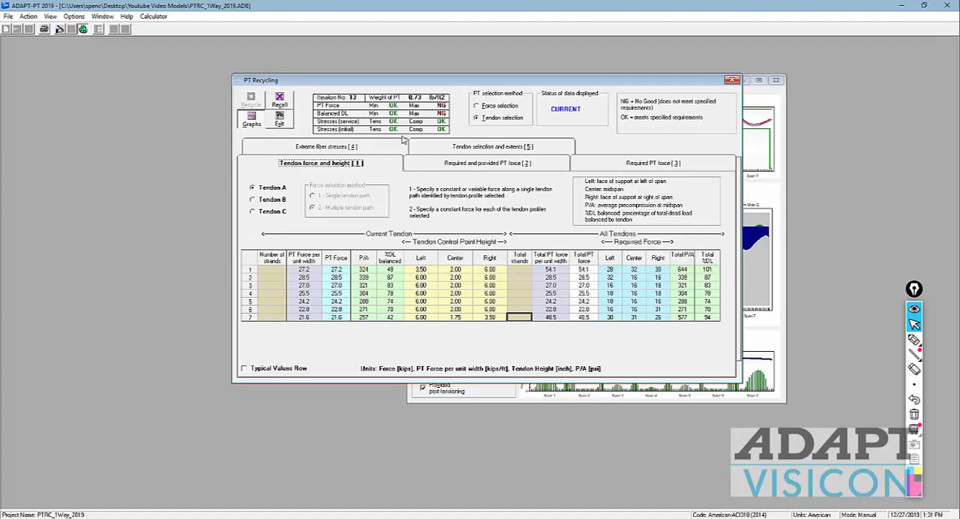
Step: Set tendon A's center height in span 1 to 2.50 inches, recycle the design, and exit PT Recycling
click(450, 269)
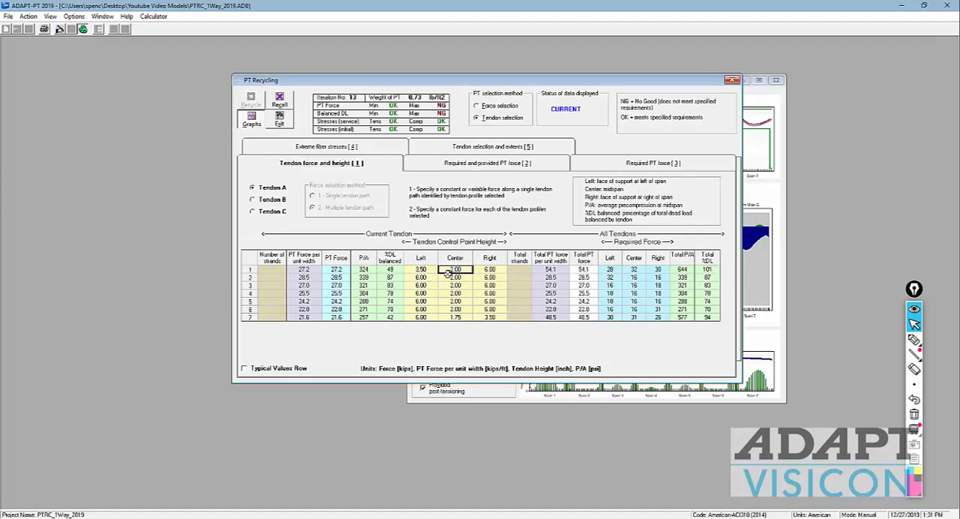
text(2.5)
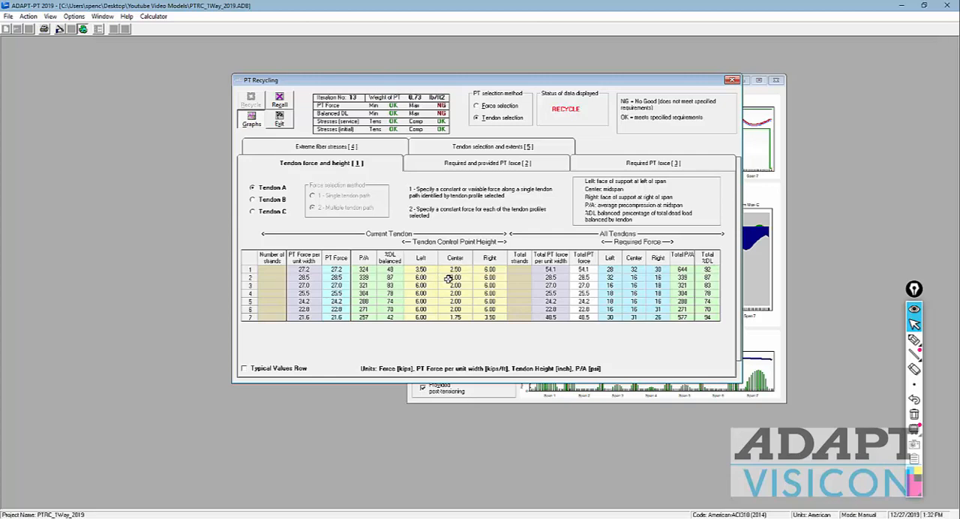
key(Return)
click(446, 295)
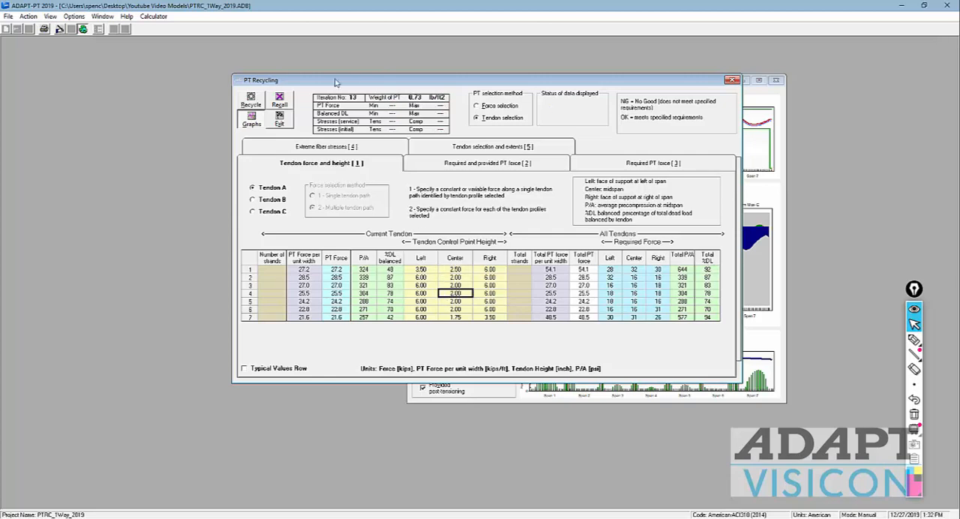
click(260, 95)
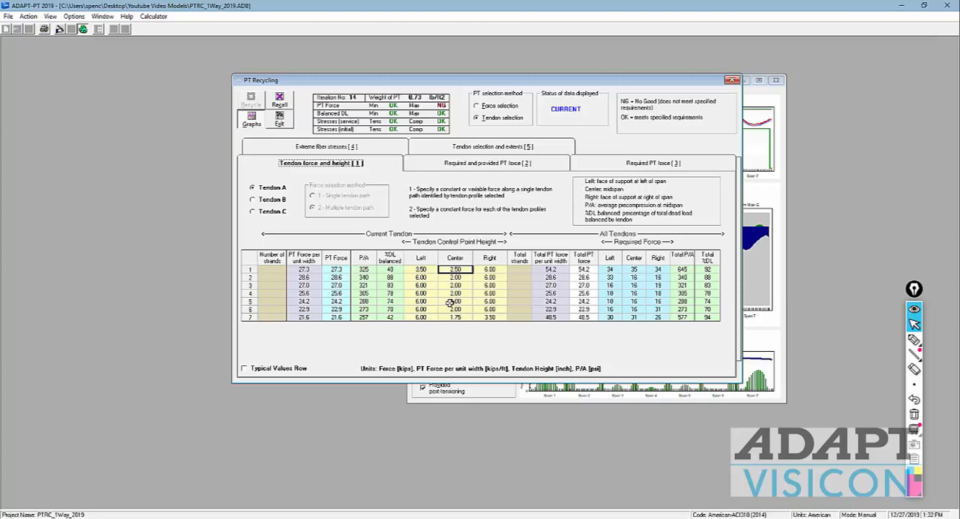
click(278, 119)
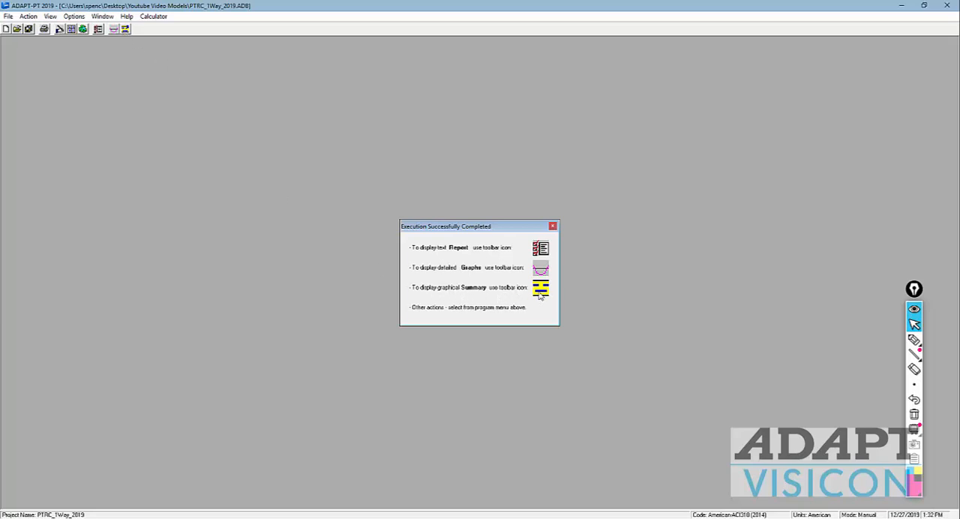
Step: Open the graphical summary in ADAPT-BuilderSum and view the bending moment and rebar diagrams for STRENGTH_2_Min_LL
click(125, 30)
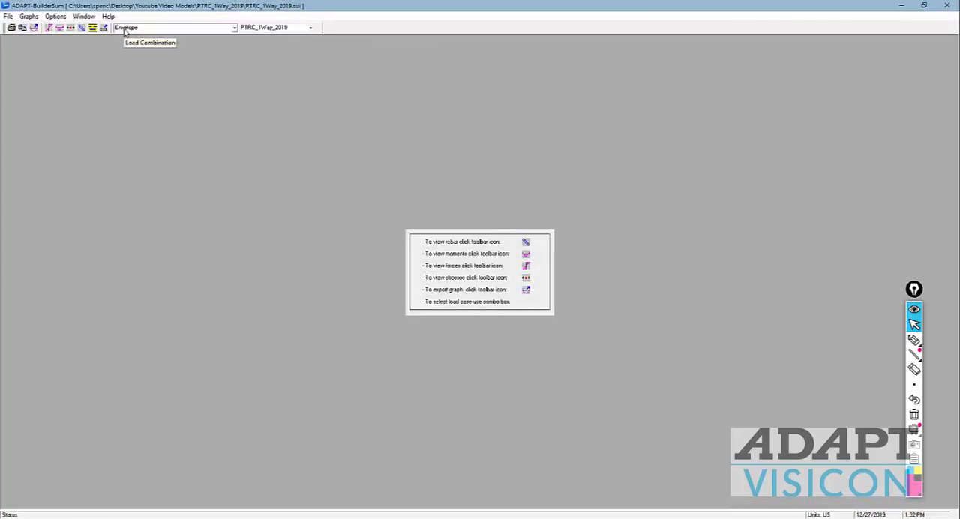
click(234, 28)
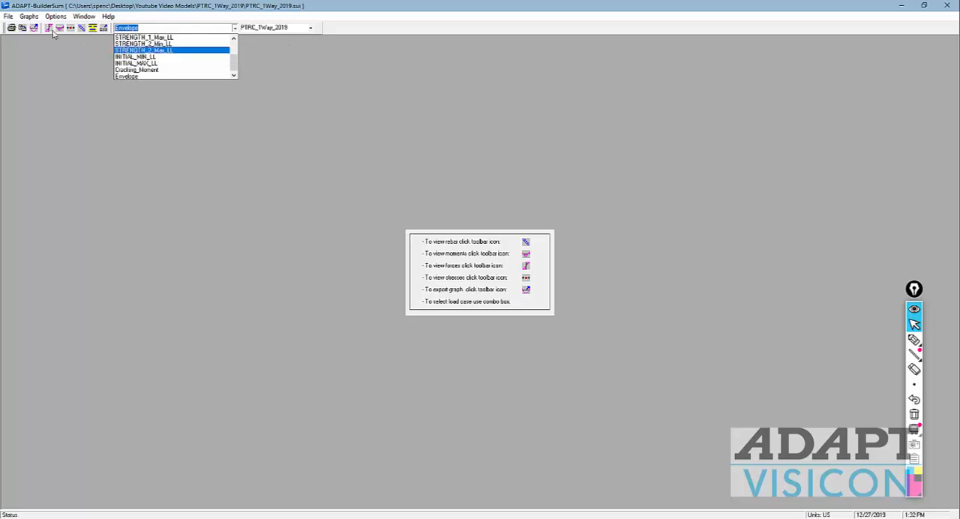
click(142, 44)
click(59, 28)
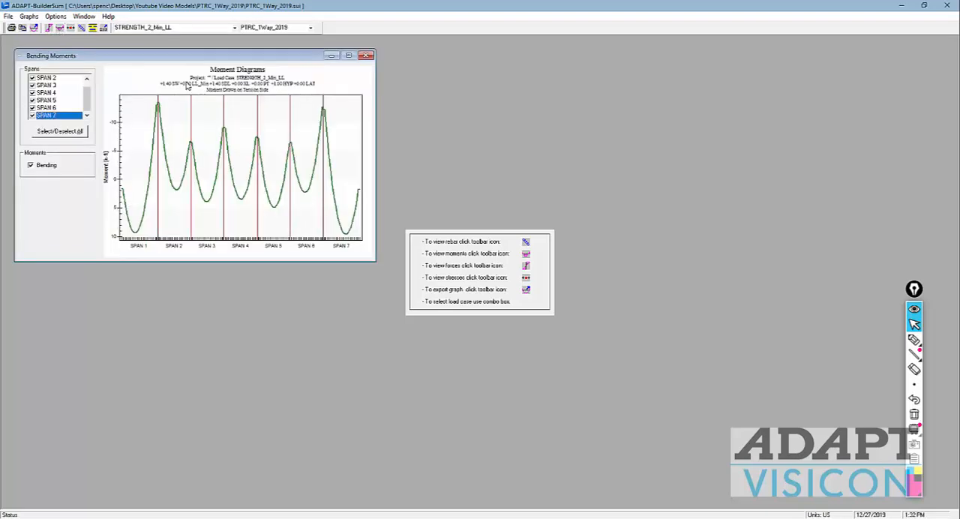
click(366, 56)
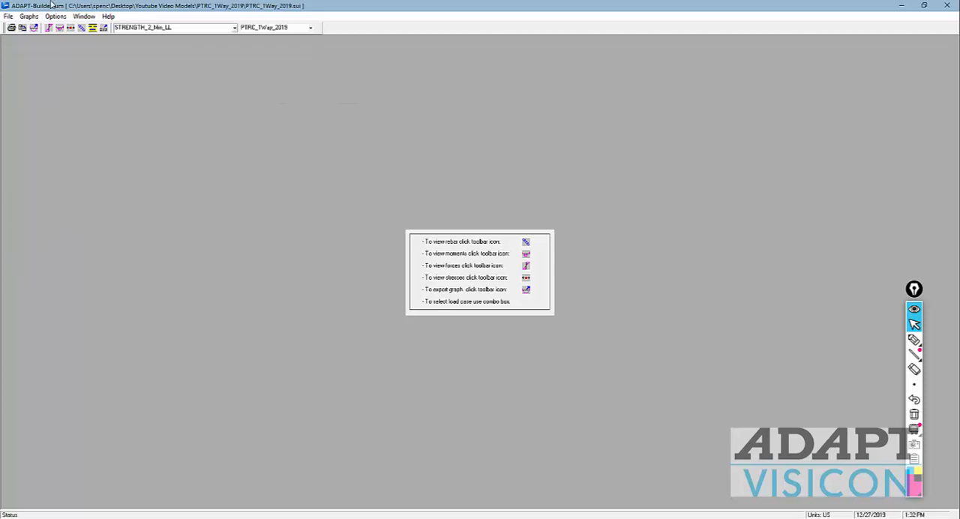
click(81, 28)
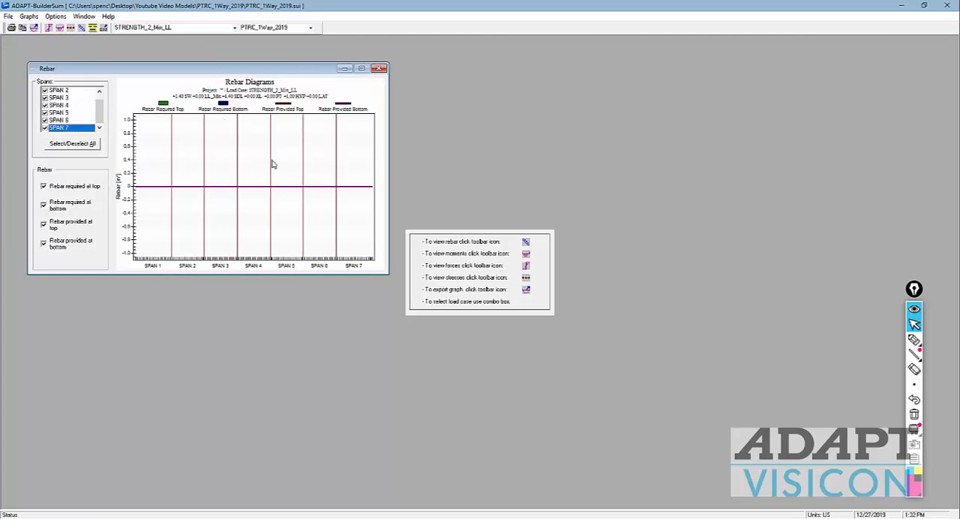
click(379, 68)
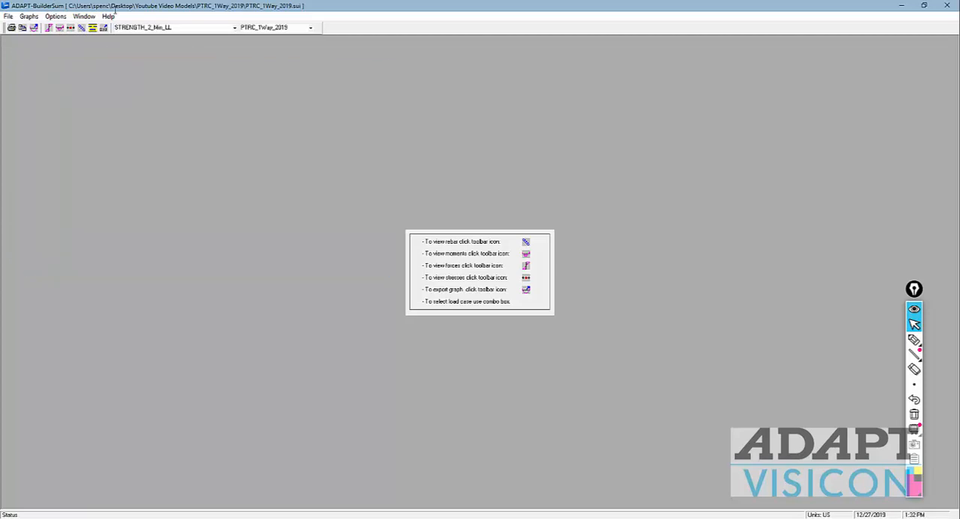
Step: Display the bottom stresses with allowable values for the SERVICE_1_Min_LL load combination
click(71, 28)
click(81, 226)
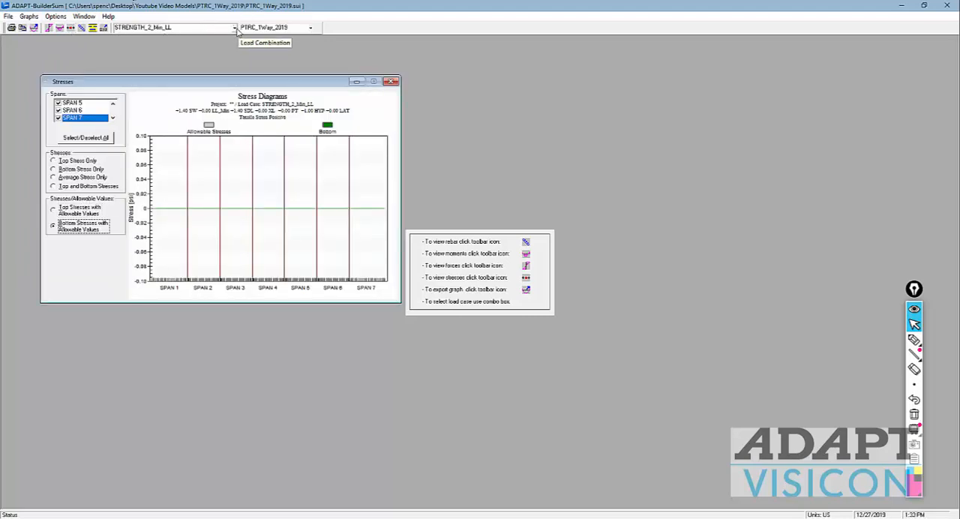
click(234, 27)
scroll(227, 59, up, 2)
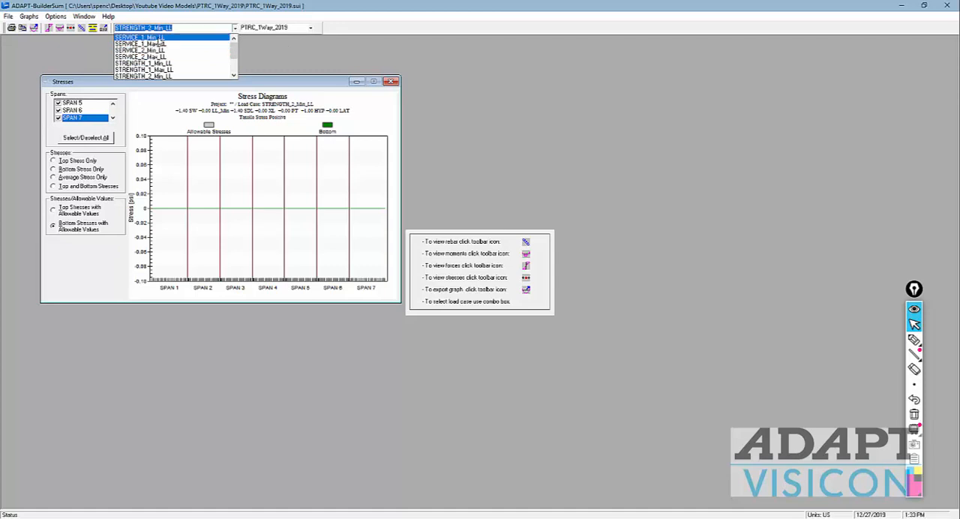
click(157, 38)
click(94, 239)
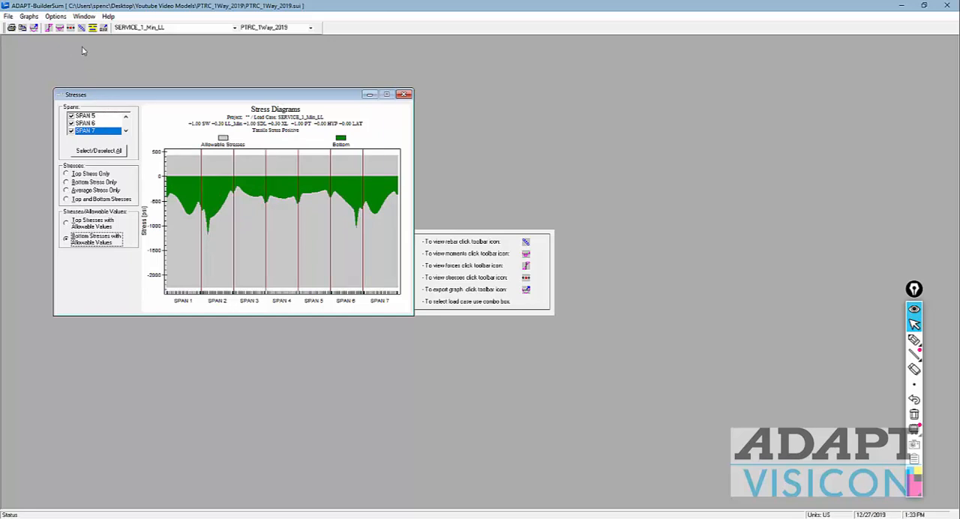
Step: Select the Envelope combination and examine the summary report's tendon profile, top and bottom rebar, stirrups and material quantities
click(235, 27)
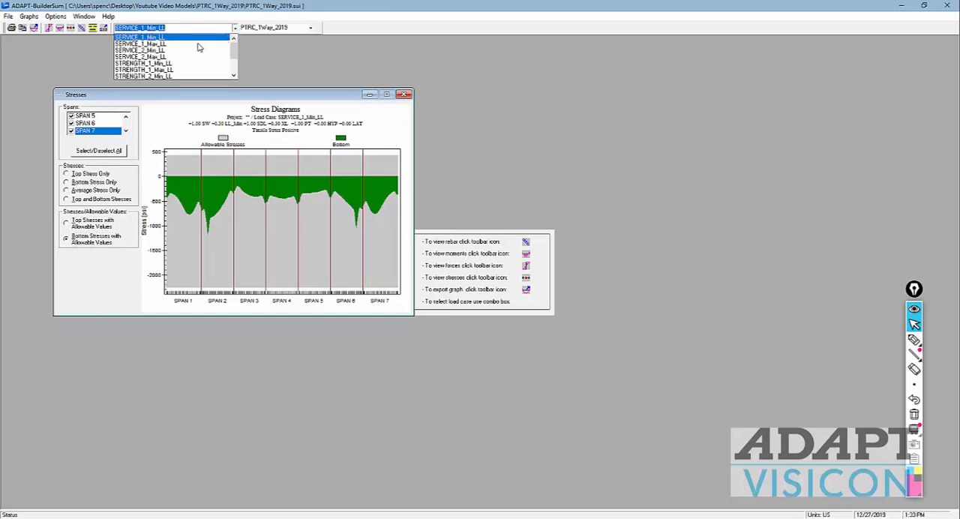
click(168, 76)
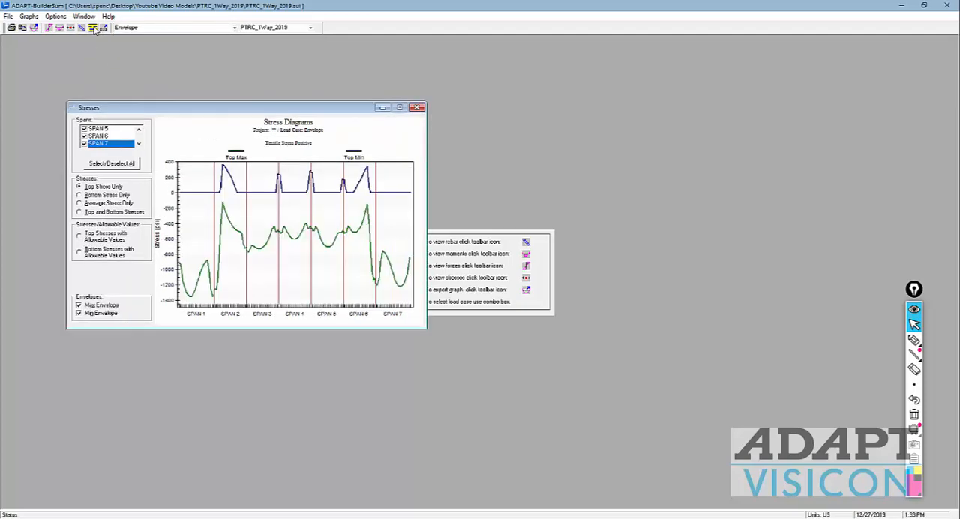
click(93, 28)
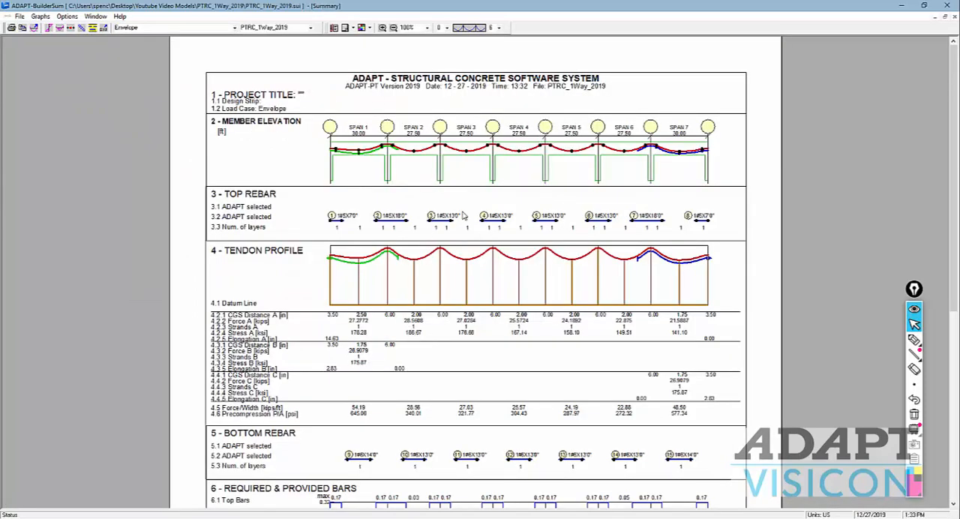
scroll(463, 216, down, 3)
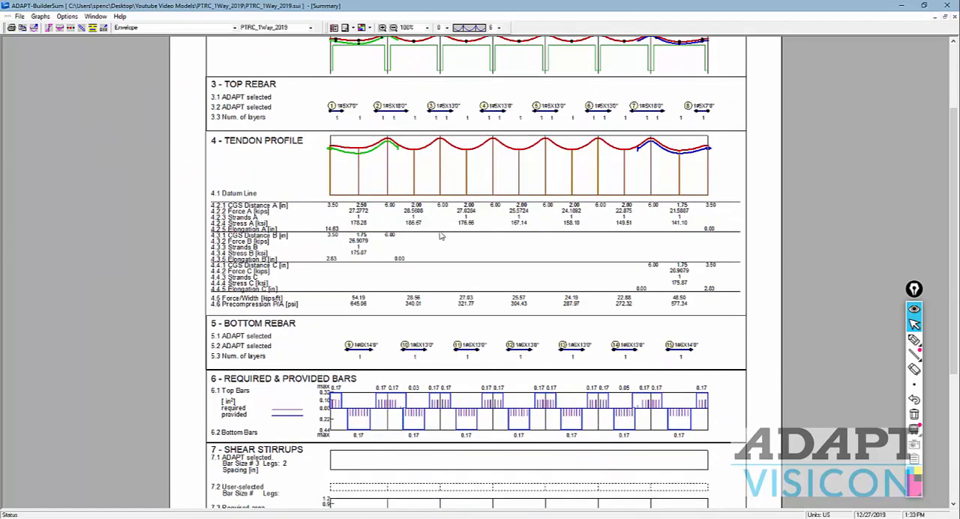
scroll(441, 236, up, 3)
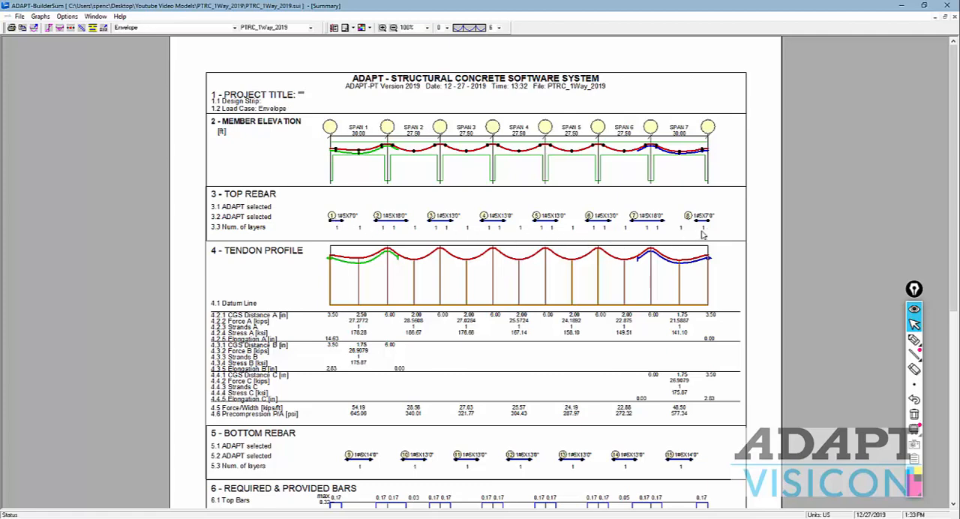
scroll(424, 197, down, 2)
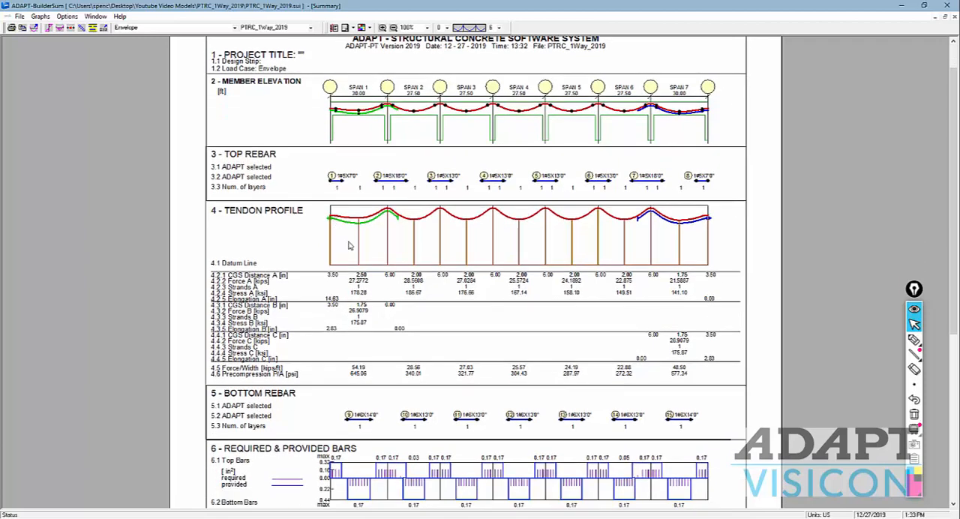
scroll(372, 244, down, 1)
scroll(370, 243, down, 1)
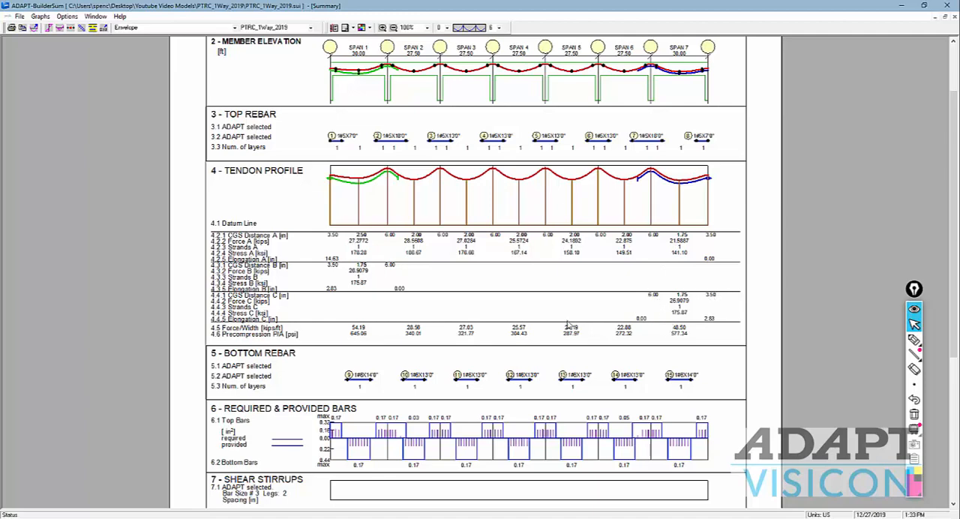
scroll(525, 321, down, 1)
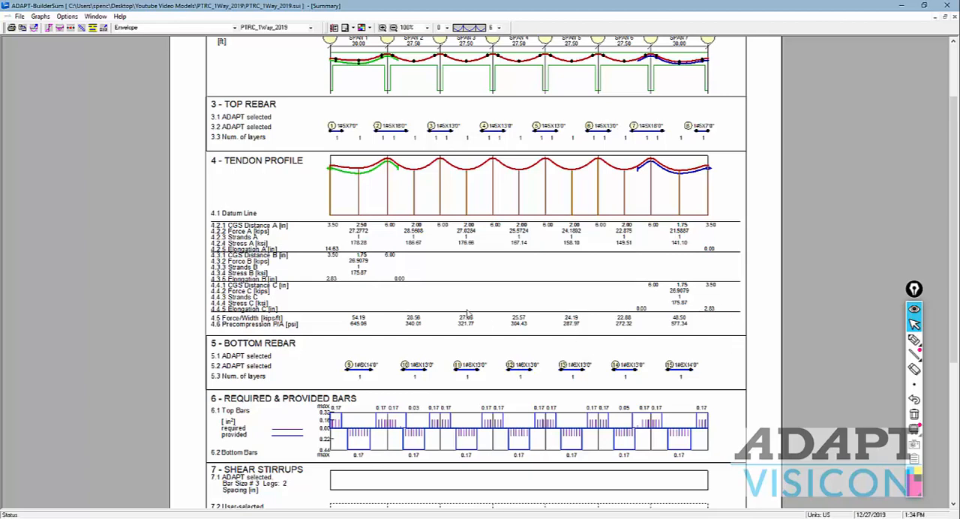
scroll(467, 312, down, 5)
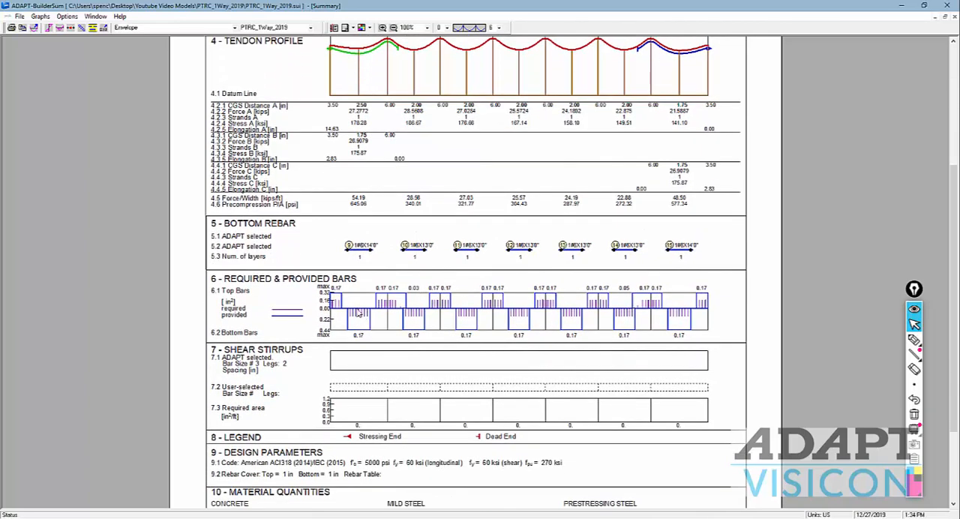
scroll(358, 314, down, 2)
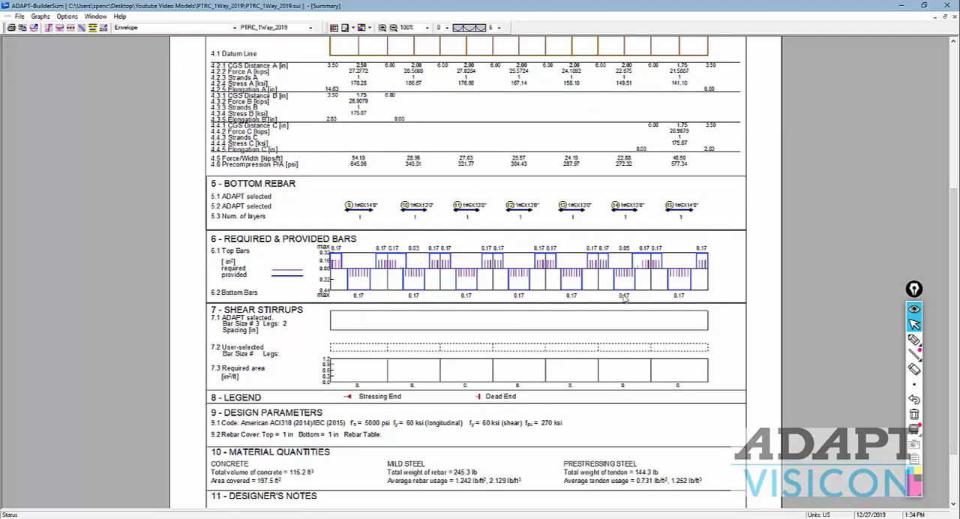
scroll(623, 297, down, 3)
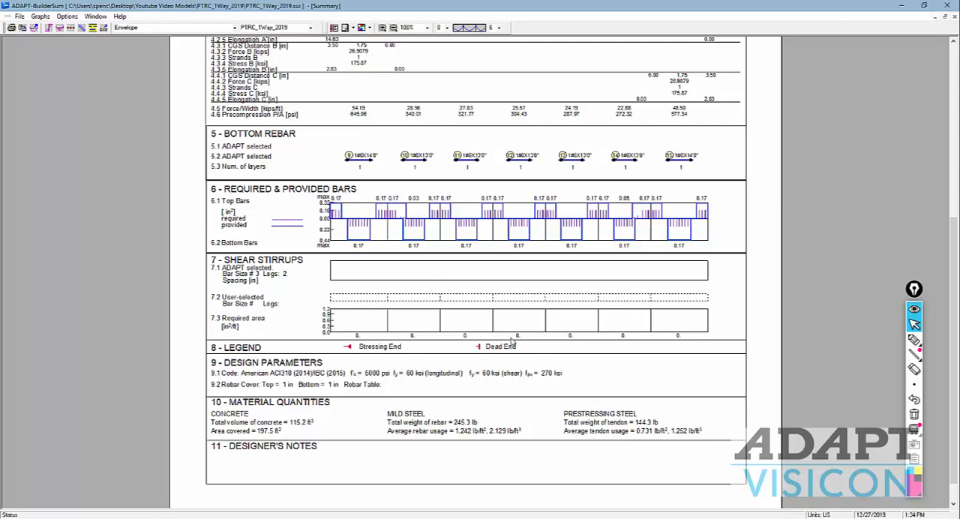
Step: Examine the deflection diagrams and maximum span deflection tables in the summary report, then close ADAPT-BuilderSum
scroll(513, 341, down, 10)
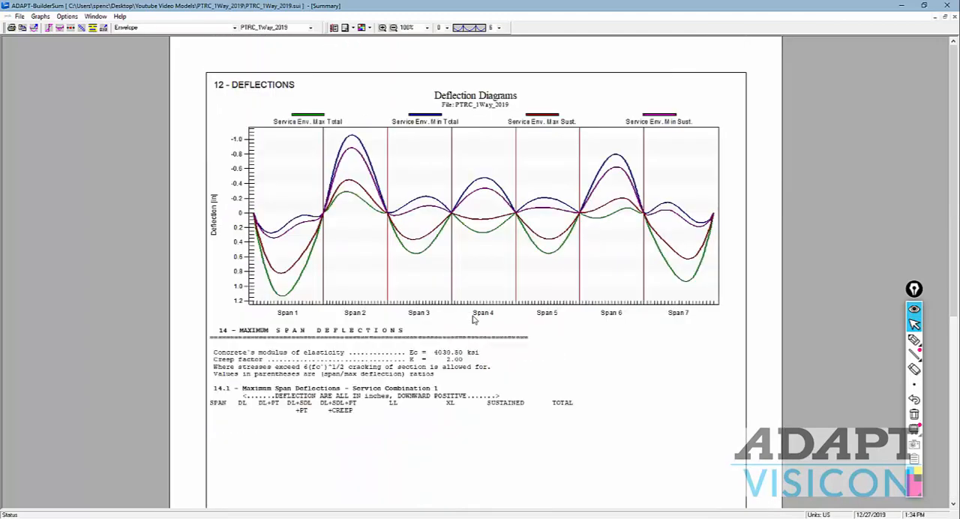
scroll(473, 320, down, 4)
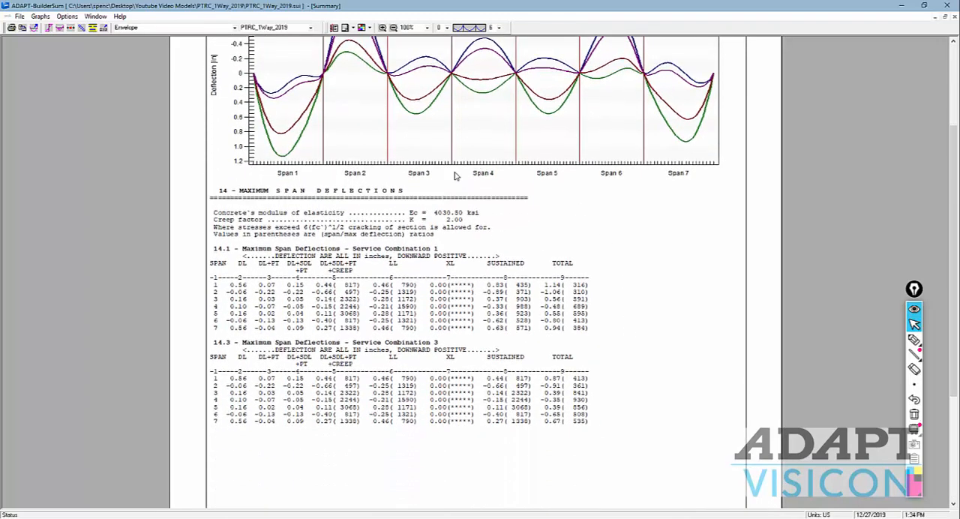
scroll(465, 195, down, 1)
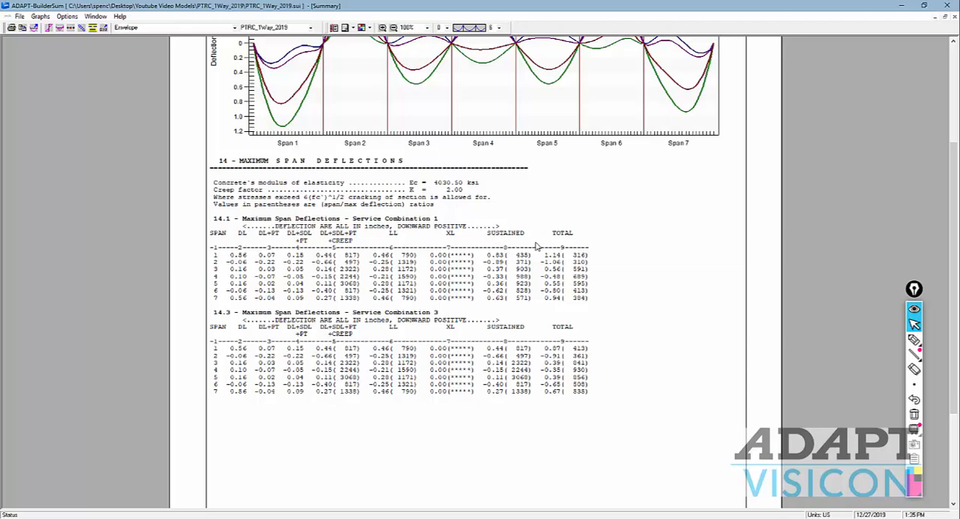
scroll(518, 245, up, 3)
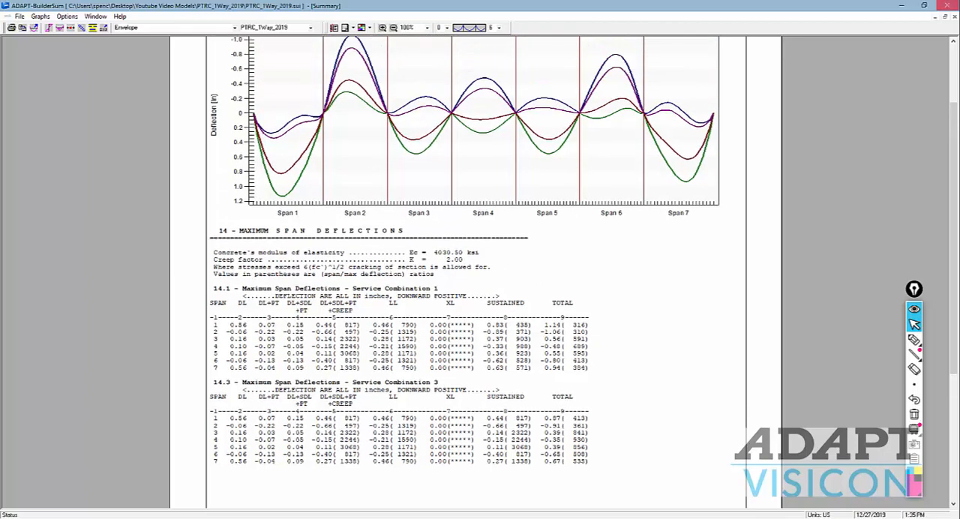
click(947, 6)
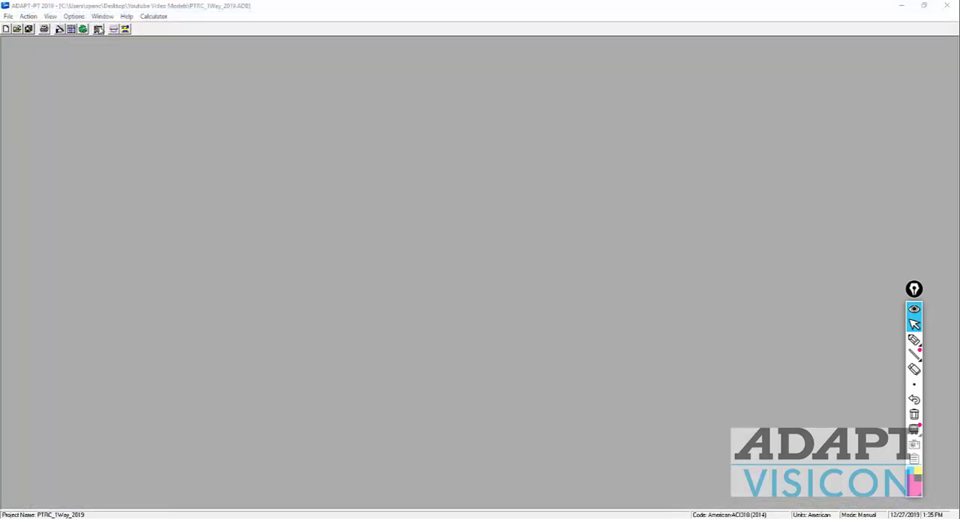
Step: Open the result graphs and bring out the Bending Moments and Shears windows to view their strength envelope diagrams
click(114, 29)
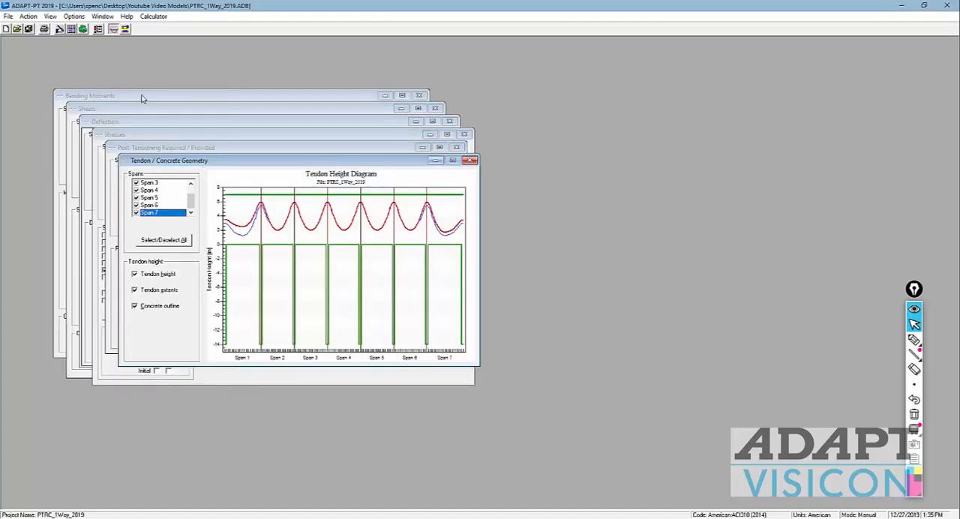
click(143, 98)
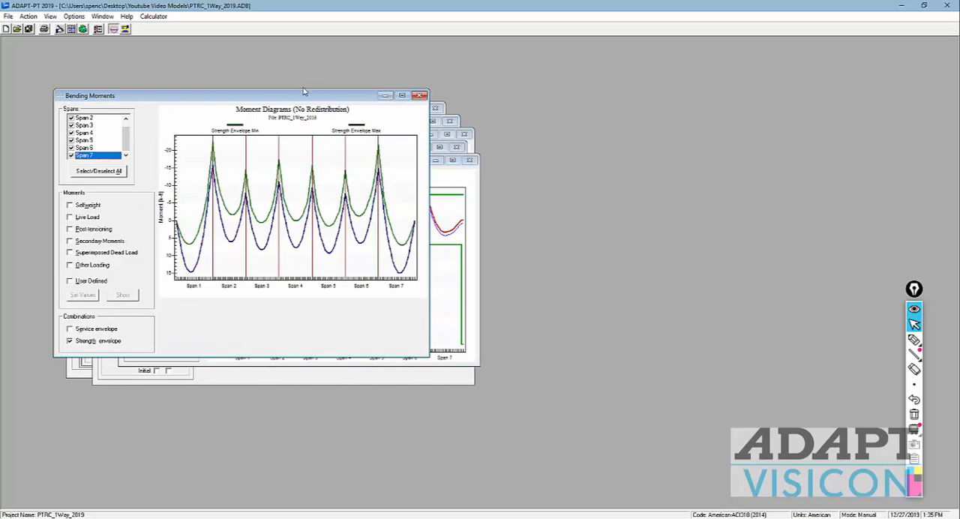
drag(306, 100, 467, 166)
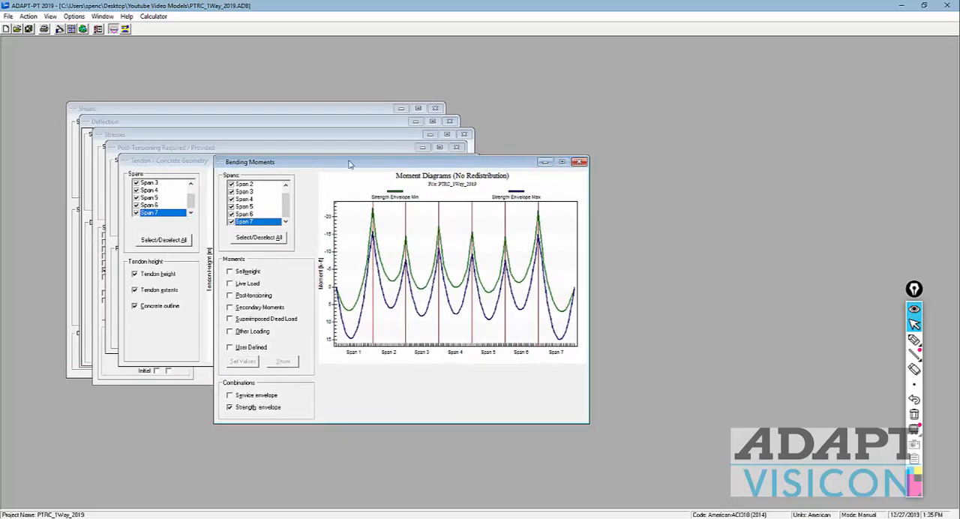
click(297, 112)
drag(205, 112, 389, 222)
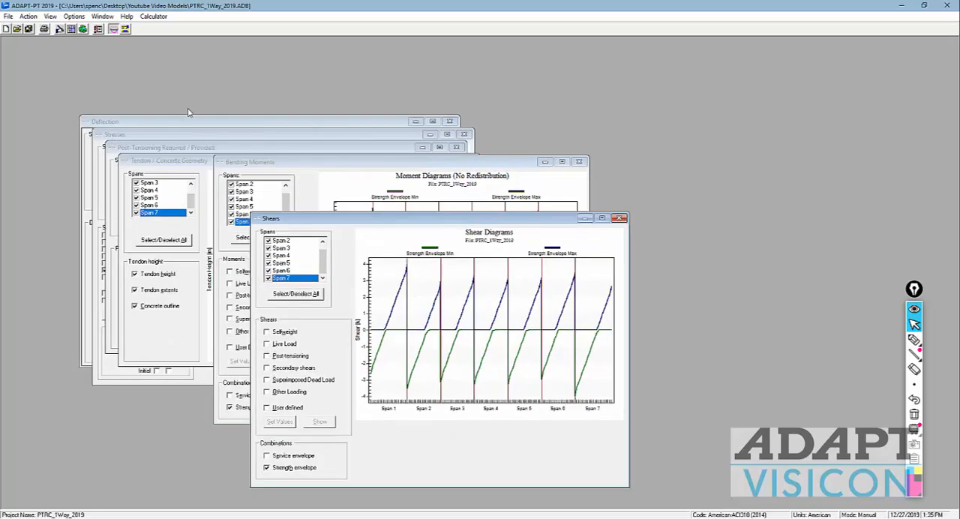
Step: Bring out the Deflection and Stresses graph windows, view their diagrams, and close the Stresses window
click(184, 122)
drag(186, 125, 327, 231)
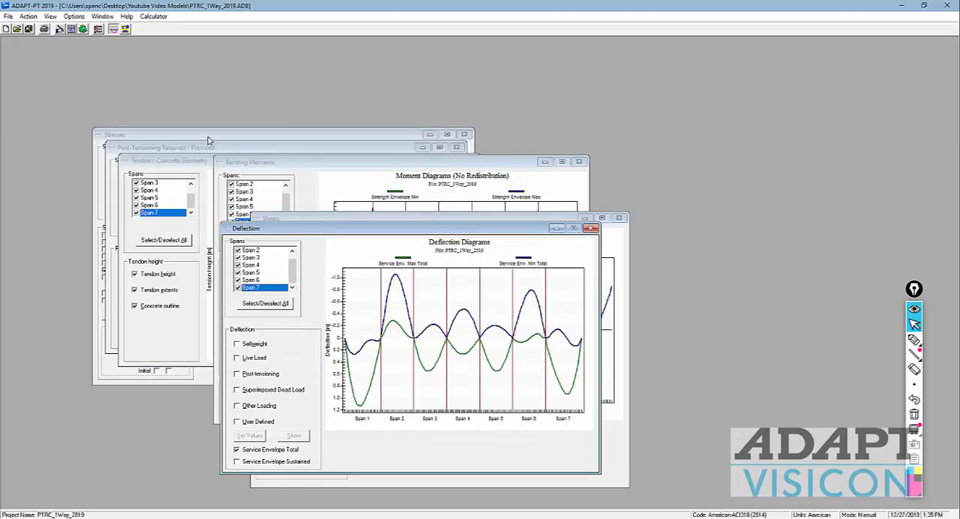
click(202, 144)
drag(210, 136, 428, 259)
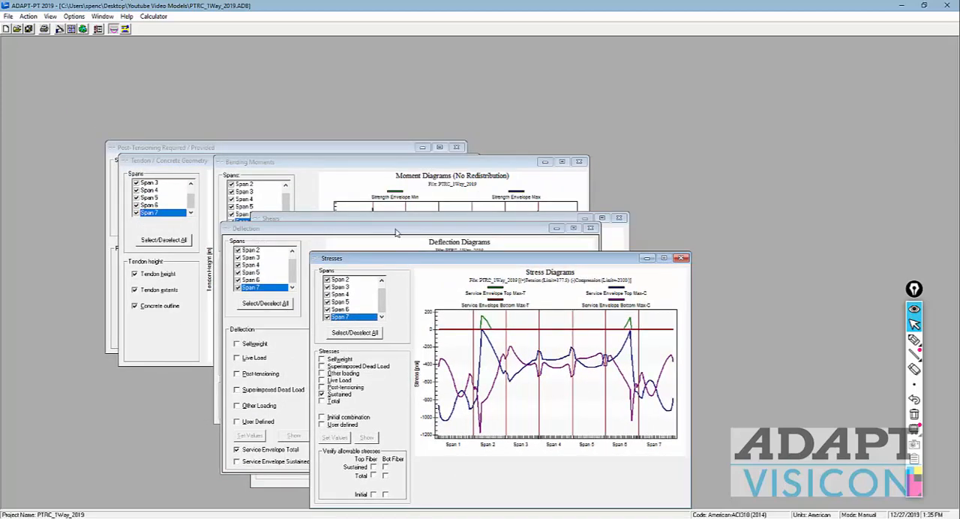
drag(396, 258, 364, 117)
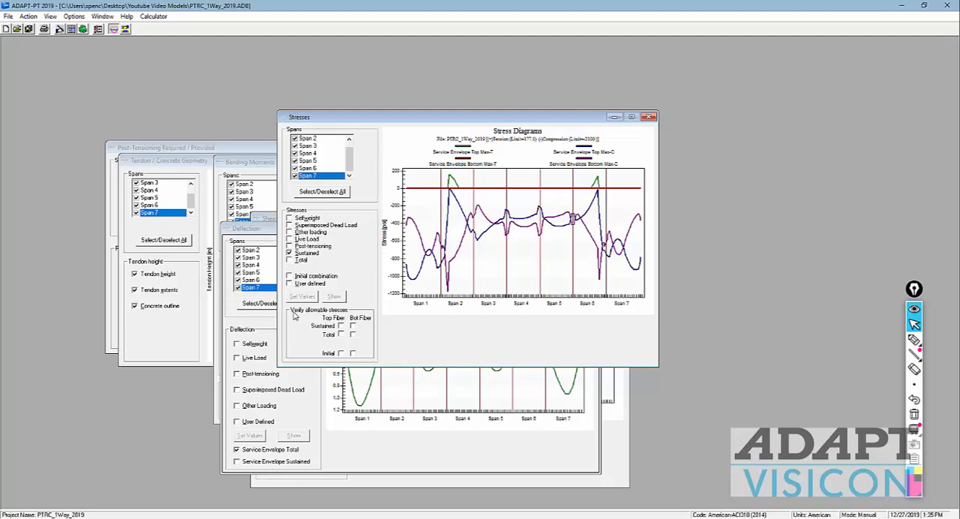
click(650, 116)
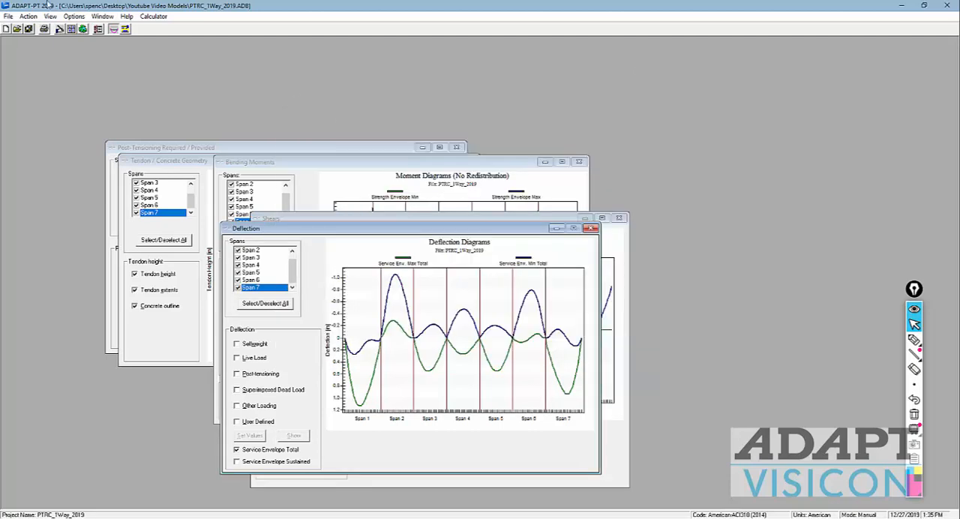
Step: Open the report setup and include all sections of Tabular Reports - Compact
click(98, 30)
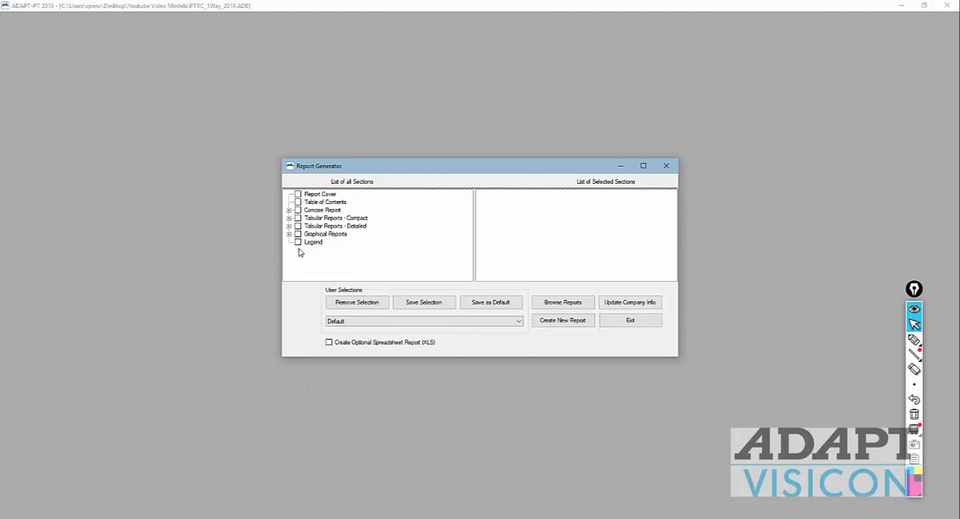
click(289, 218)
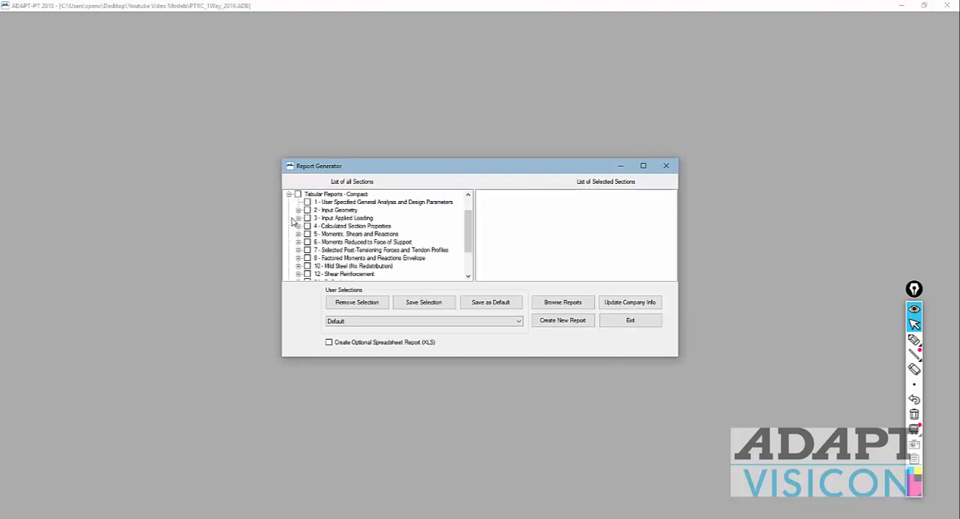
click(298, 195)
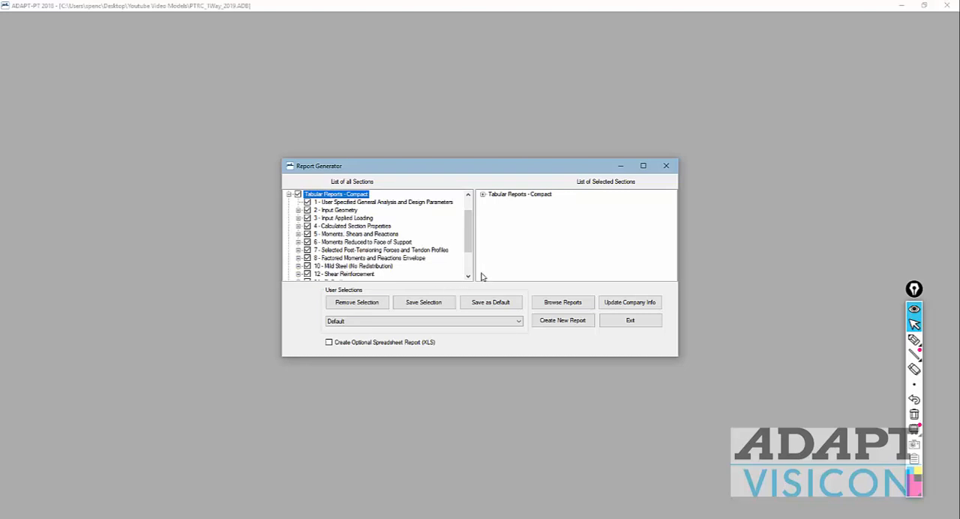
scroll(466, 233, down, 2)
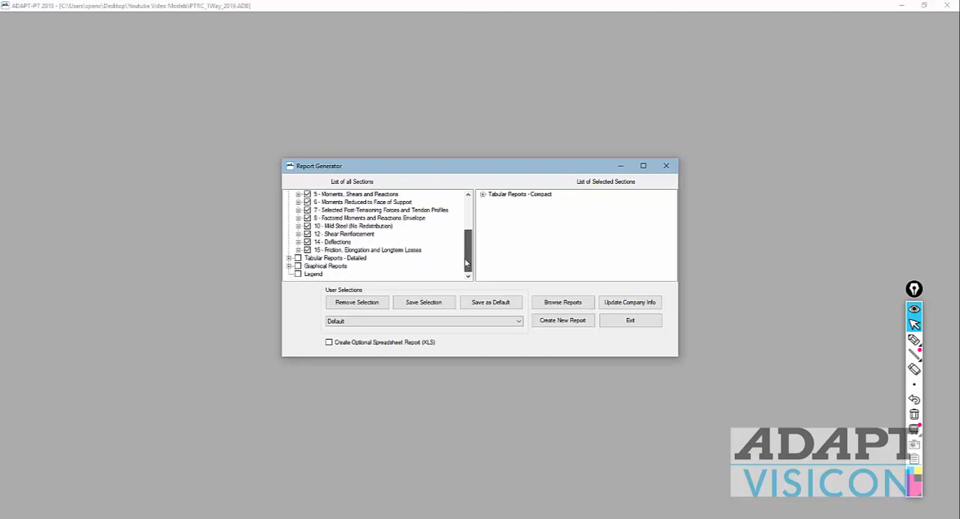
scroll(385, 262, up, 3)
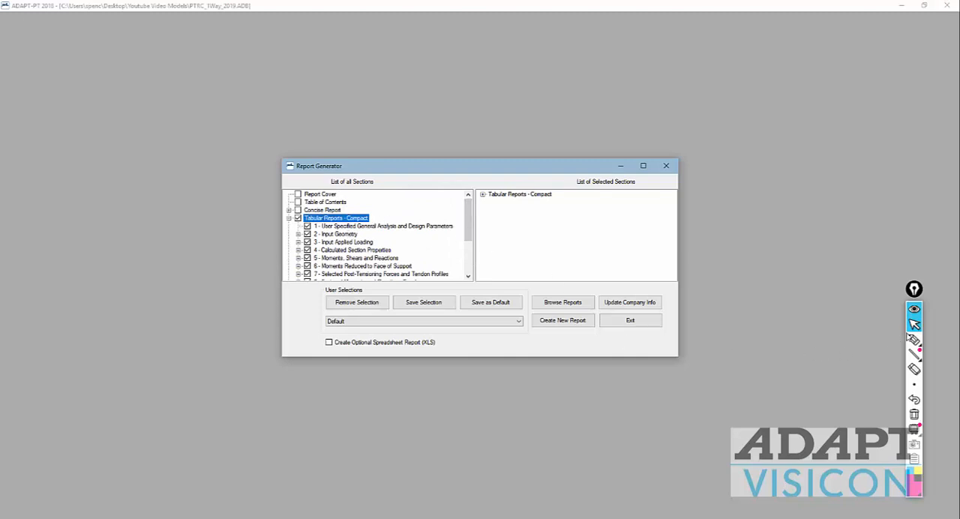
Step: Sketch span lines with division ticks above the Report Generator using the annotation pen, and return to the pointer
click(915, 339)
drag(374, 84, 788, 81)
mouse_move(378, 69)
mouse_down()
mouse_move(384, 93)
mouse_move(536, 89)
mouse_up()
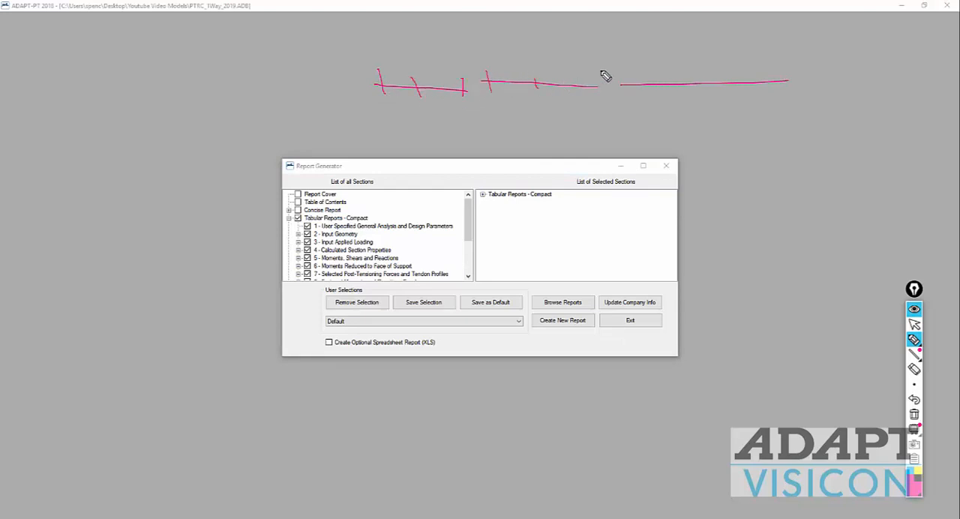
drag(601, 72, 600, 87)
drag(39, 87, 315, 85)
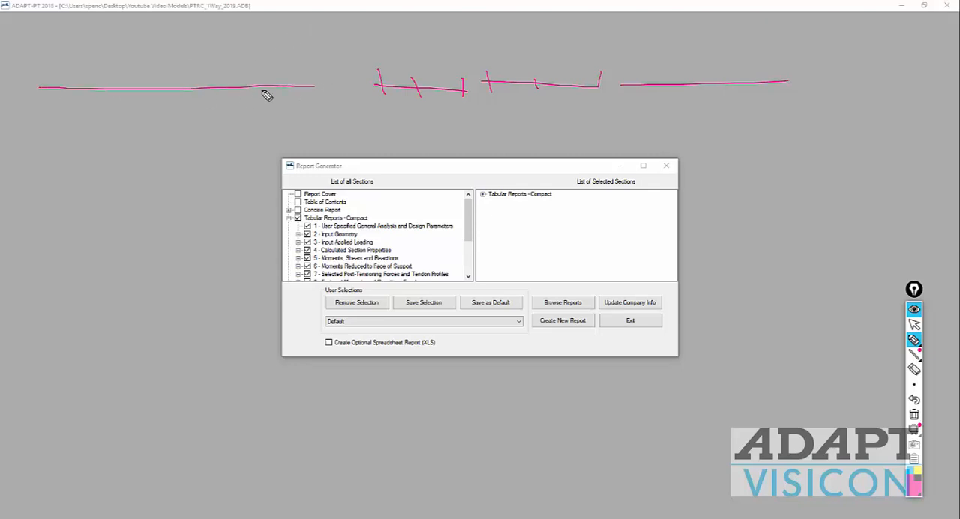
mouse_move(36, 70)
mouse_down()
mouse_move(37, 110)
mouse_move(43, 79)
mouse_move(49, 110)
mouse_move(59, 108)
mouse_up()
mouse_move(65, 74)
mouse_down()
mouse_move(74, 108)
mouse_move(82, 97)
mouse_up()
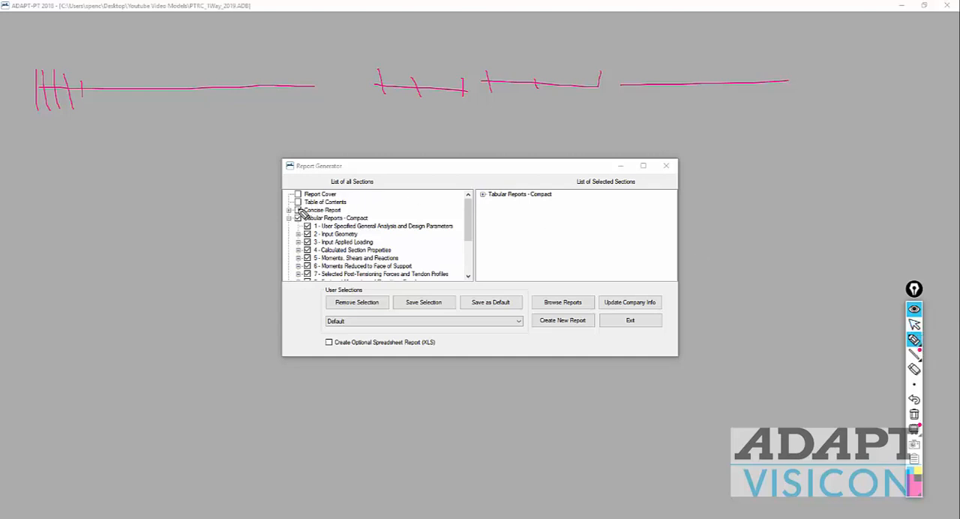
click(914, 324)
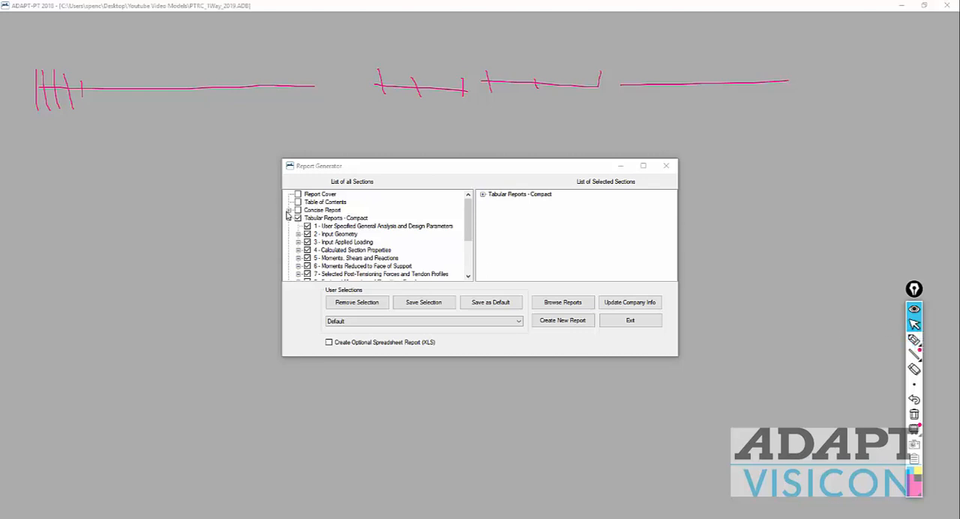
Step: Include the Concise Report, look through its project design parameters and design strip sections, and exclude it again
click(288, 211)
click(298, 210)
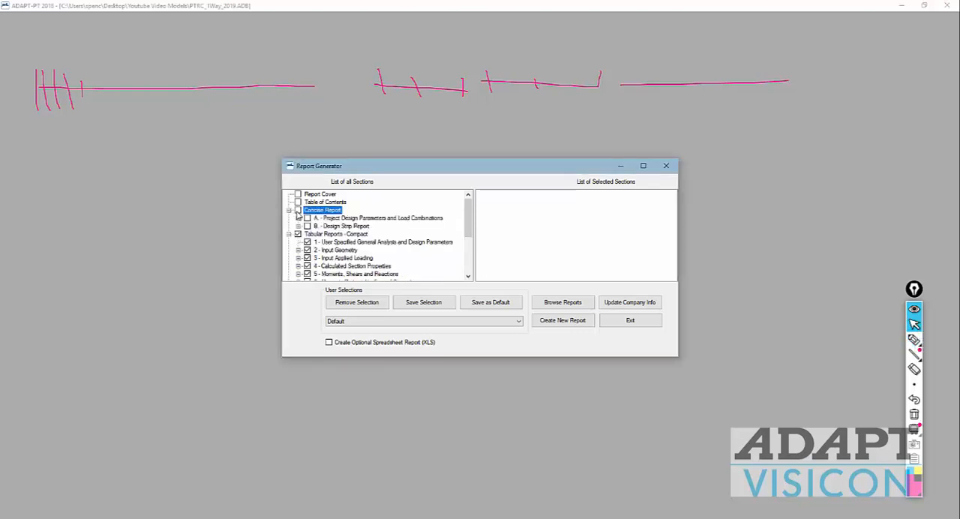
click(298, 218)
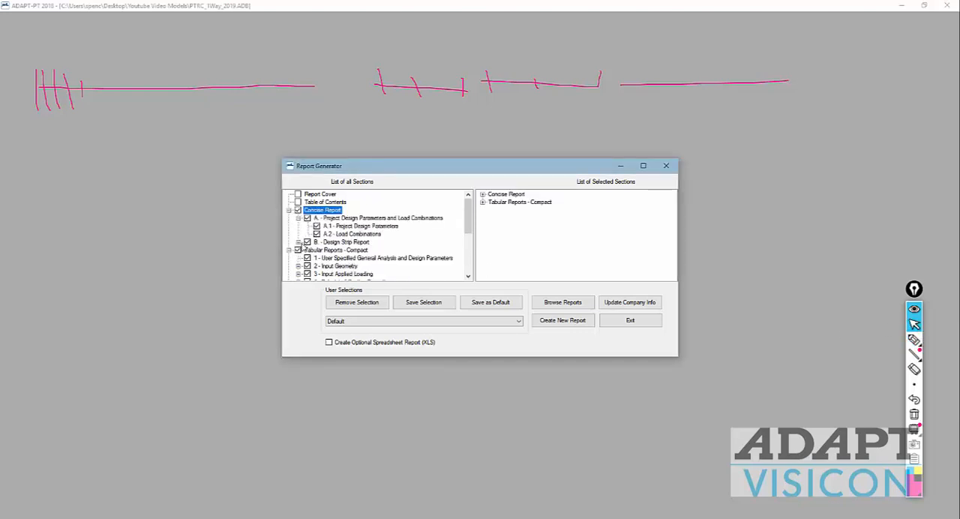
click(298, 242)
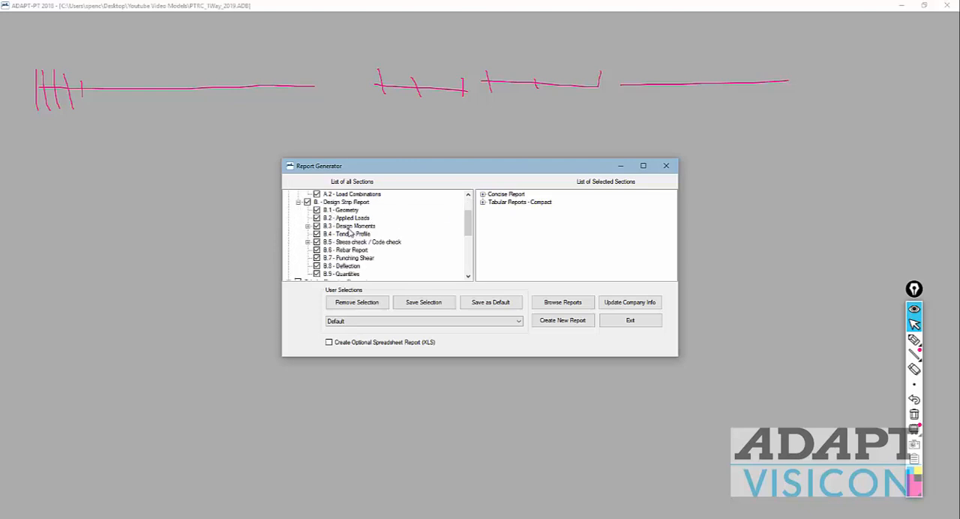
scroll(350, 242, down, 1)
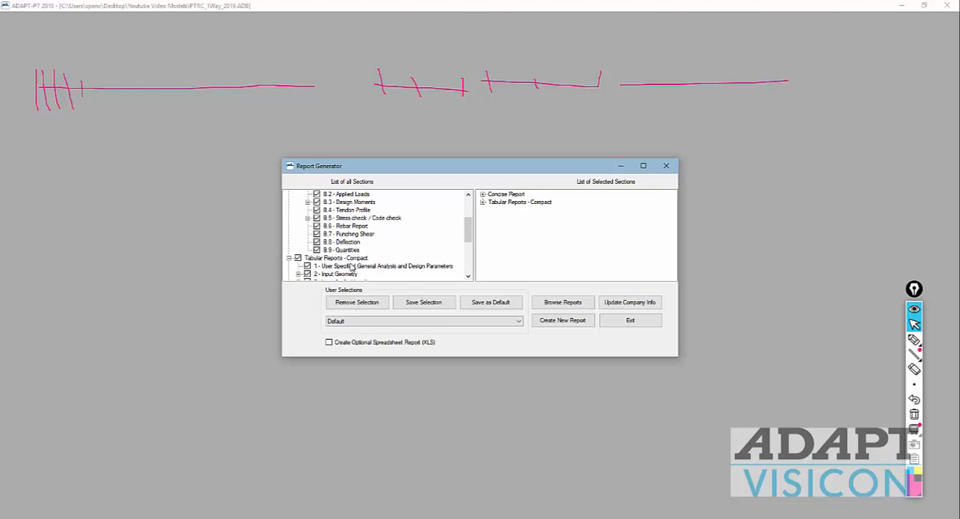
scroll(351, 266, down, 2)
scroll(351, 262, up, 5)
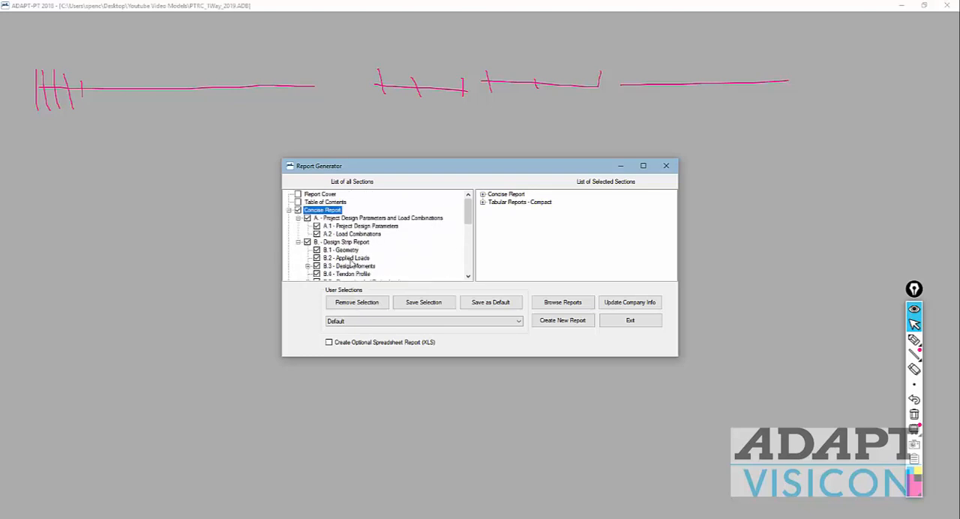
click(298, 210)
Step: Review the compact tabular sections, create a new report from them, and save it as an RTF file named one-way
scroll(360, 252, down, 3)
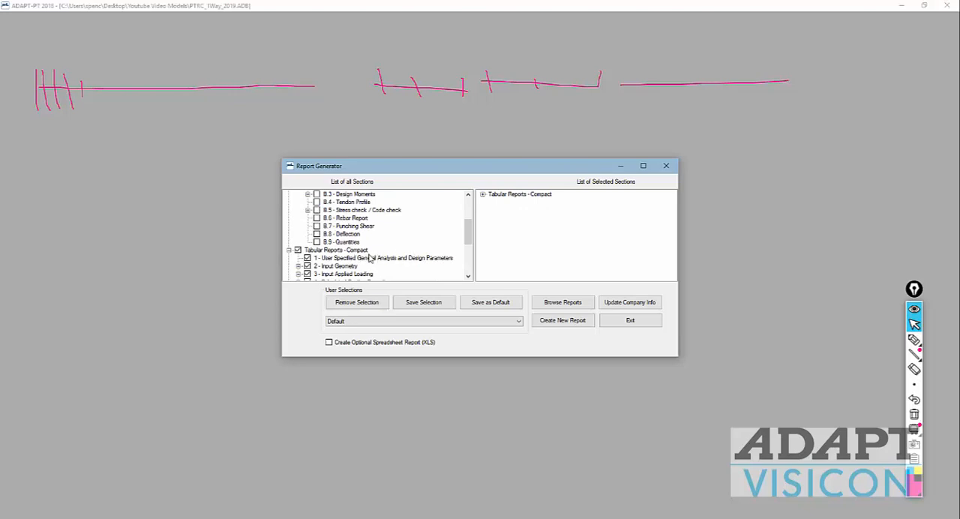
scroll(420, 257, down, 2)
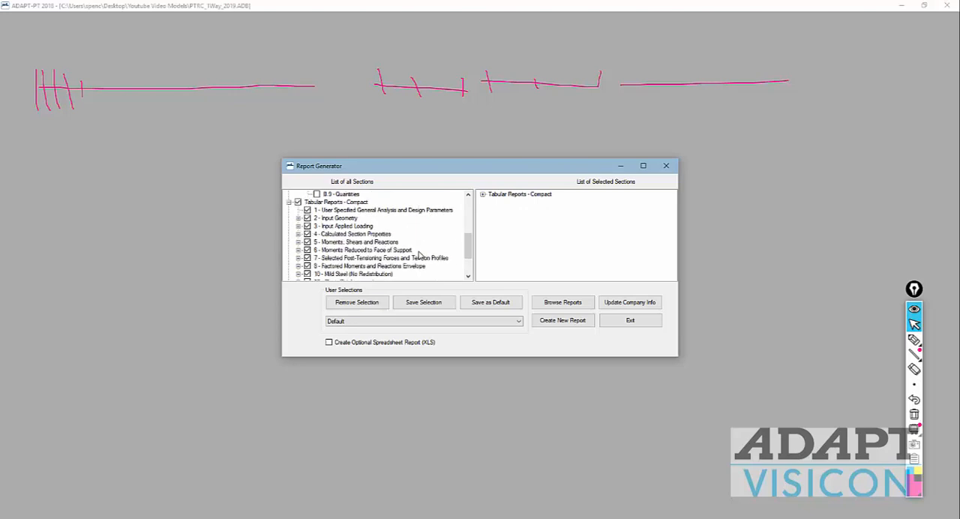
scroll(452, 249, down, 1)
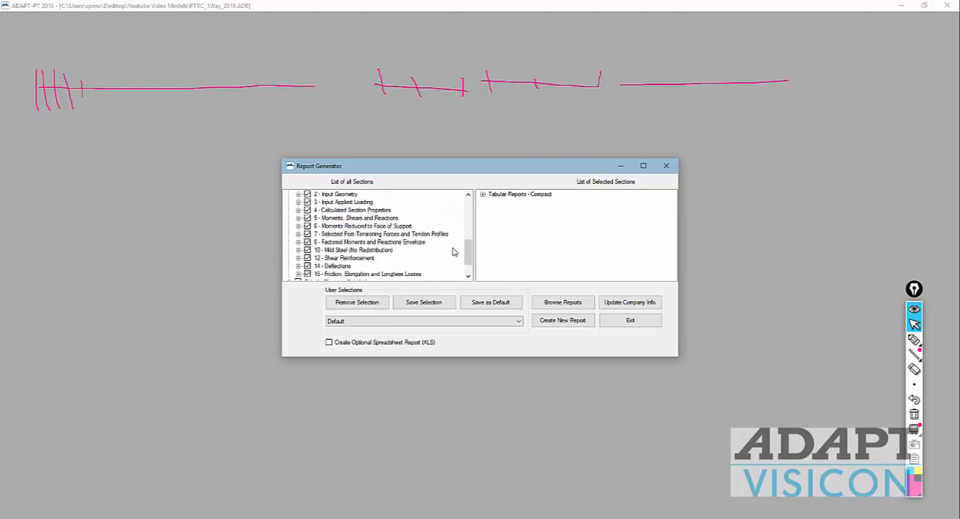
scroll(452, 252, up, 2)
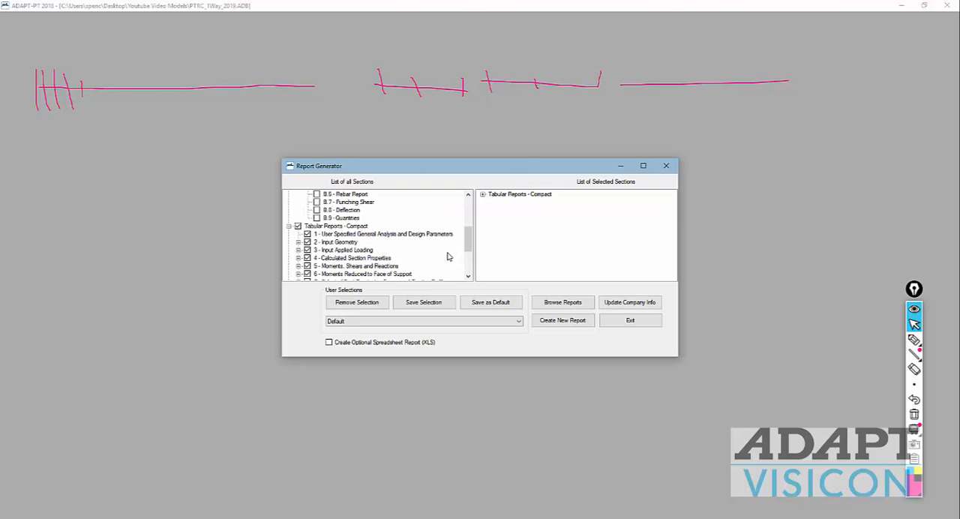
scroll(448, 256, down, 3)
scroll(442, 252, up, 1)
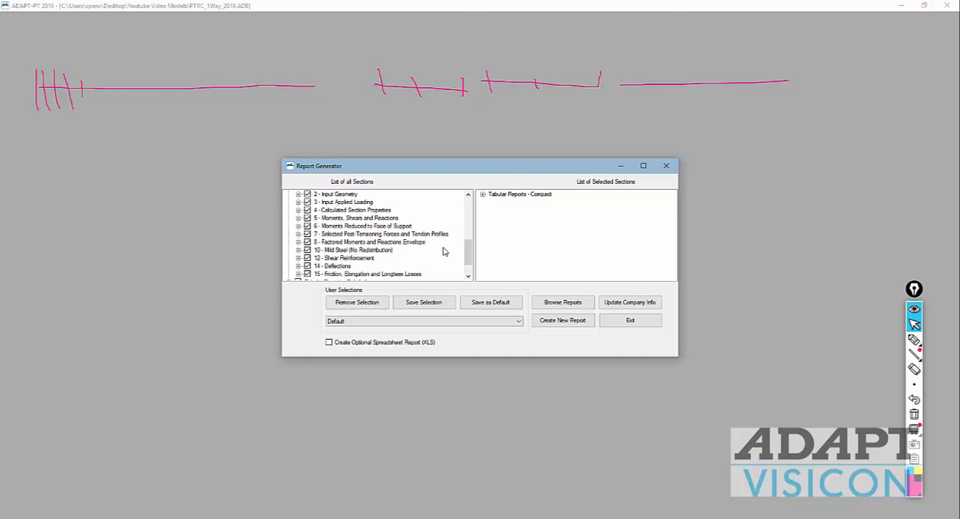
scroll(443, 251, up, 1)
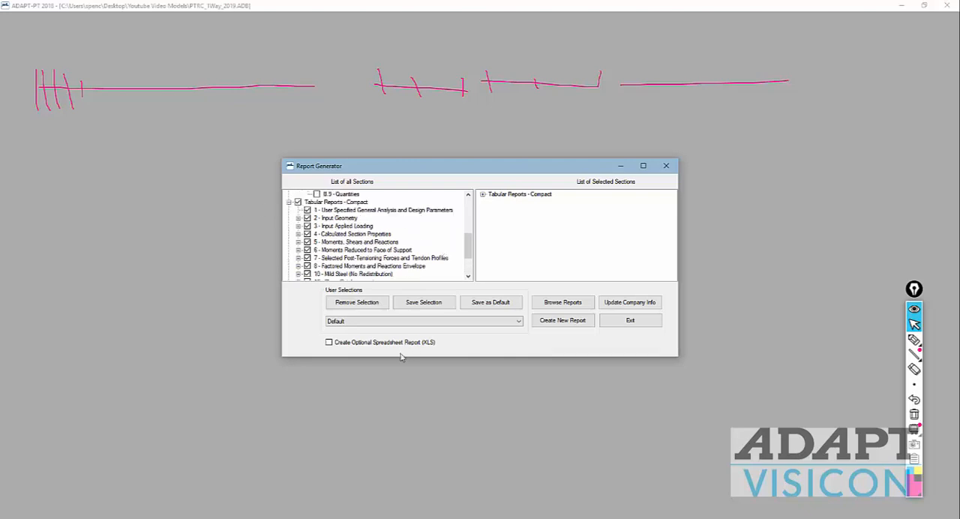
click(558, 322)
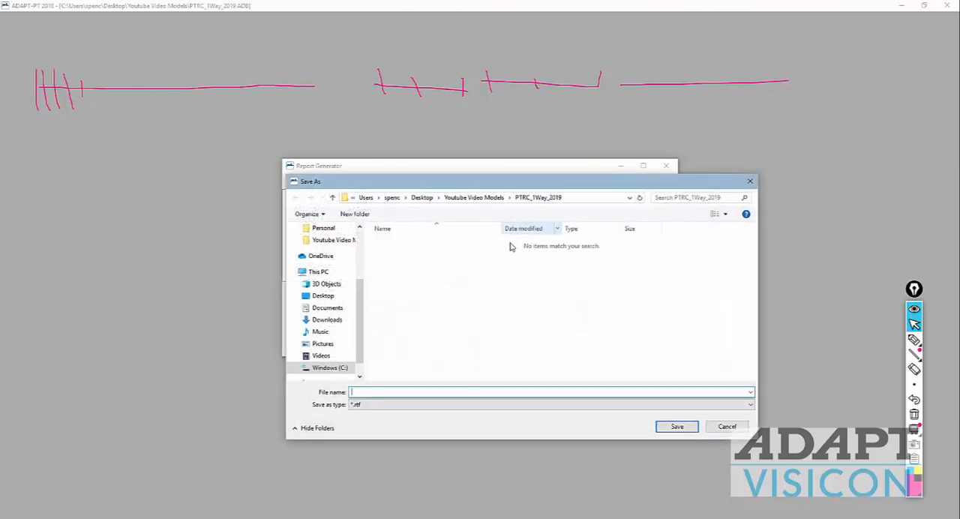
text(one-way)
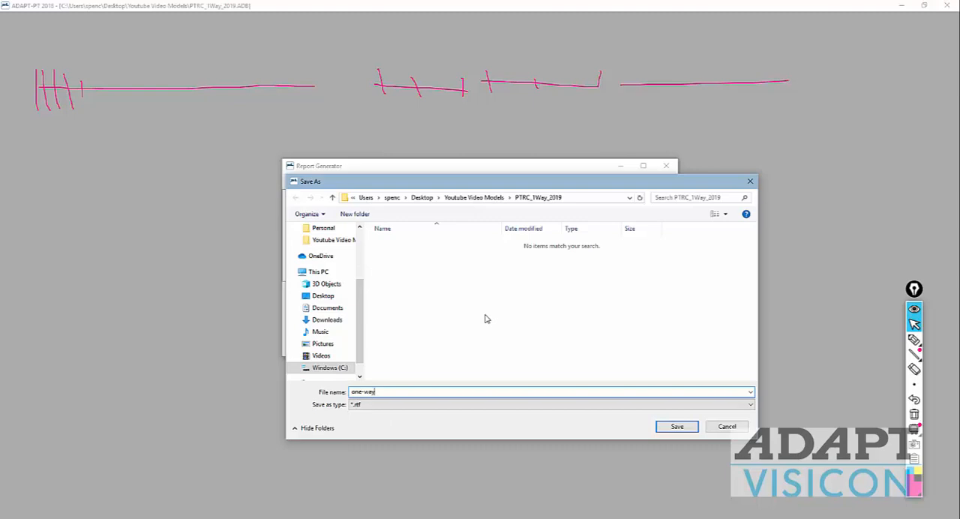
key(Return)
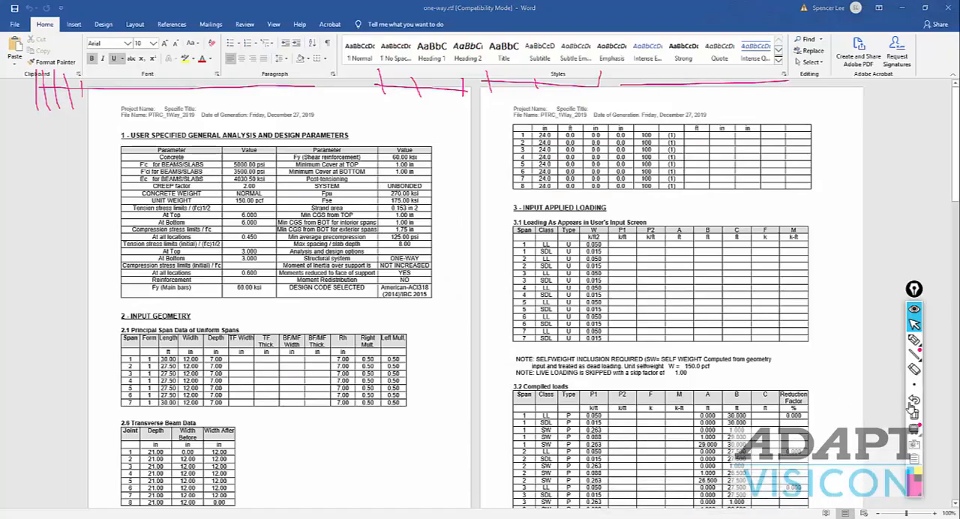
Step: Clear the pen marks, look through the compact report from the design parameters to the tendon profiles, and close the document
click(914, 412)
scroll(203, 137, down, 1)
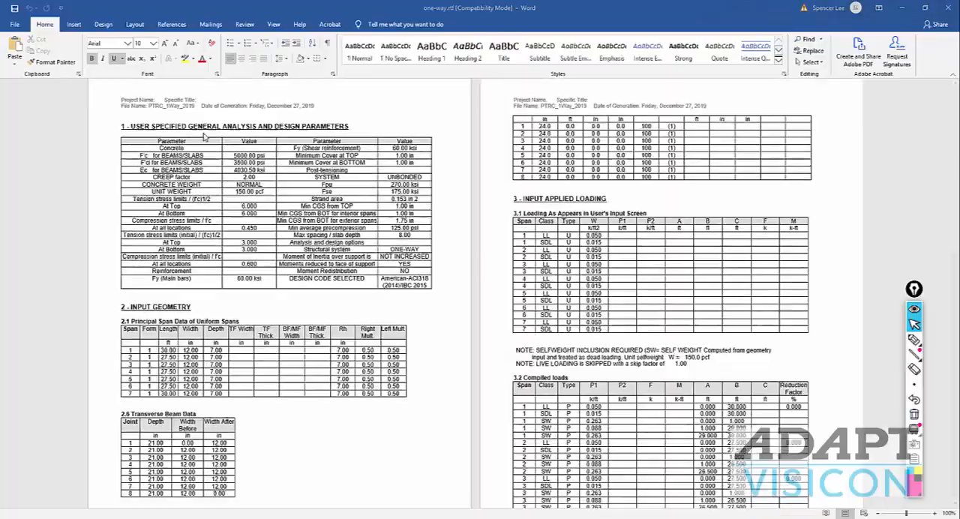
scroll(203, 137, down, 6)
scroll(159, 150, up, 7)
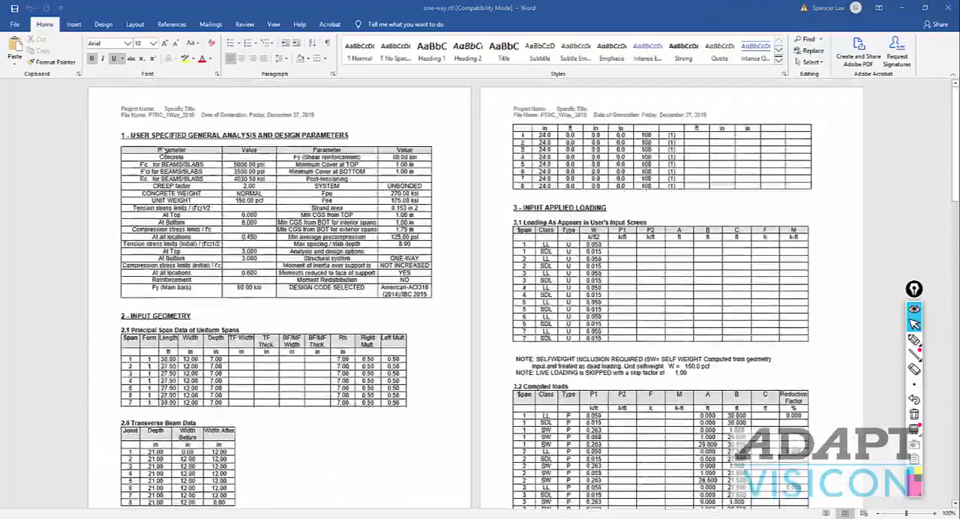
scroll(550, 324, down, 4)
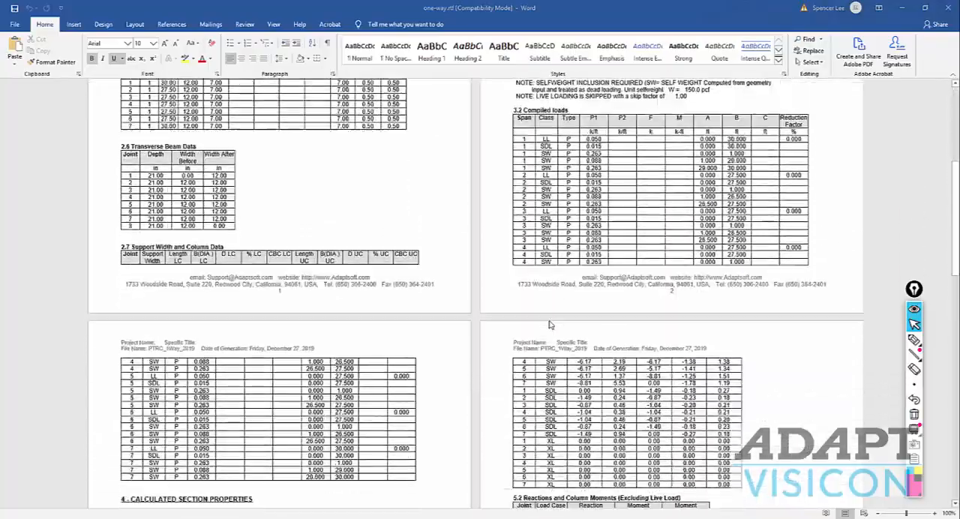
scroll(550, 324, down, 10)
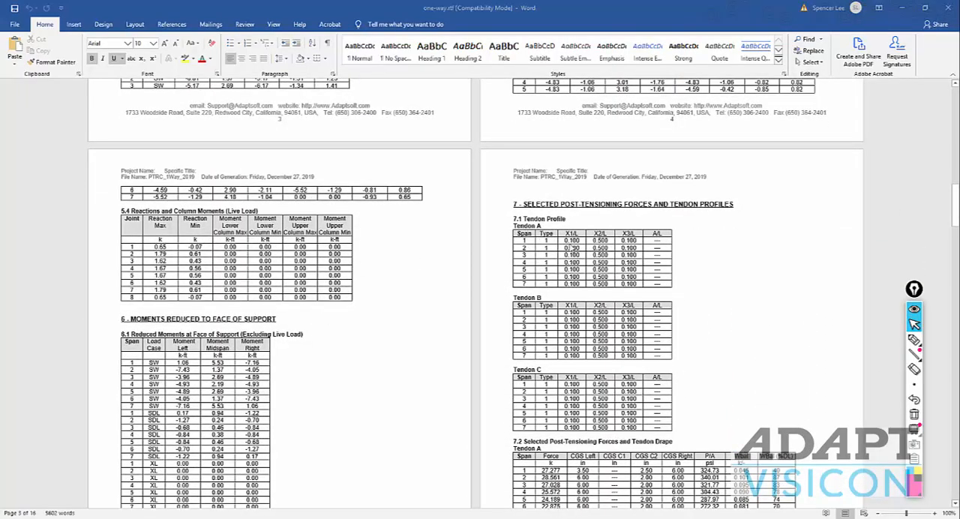
scroll(580, 285, up, 15)
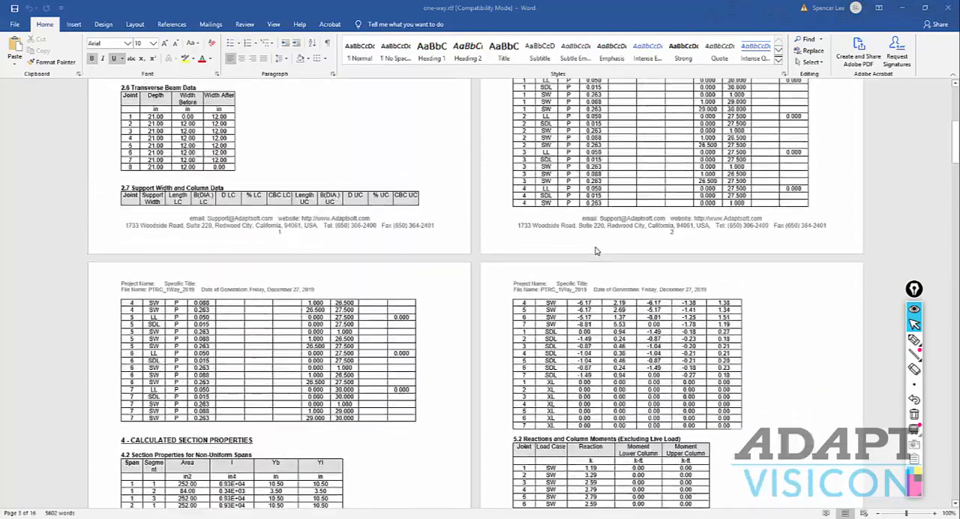
scroll(590, 250, up, 3)
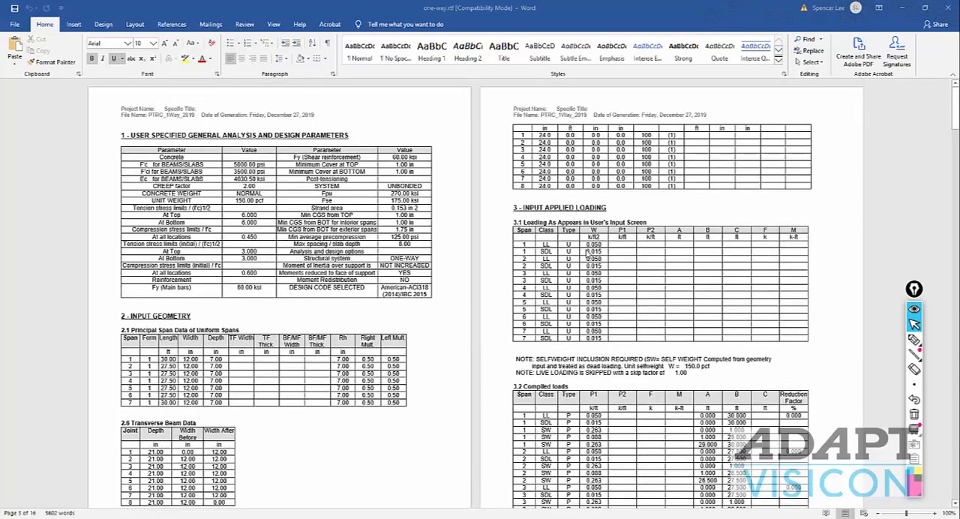
click(948, 8)
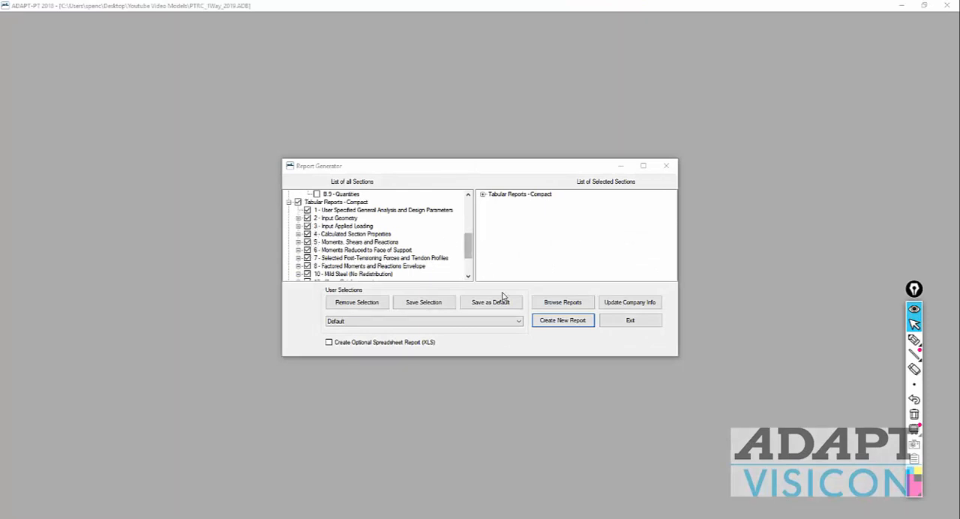
Step: Exclude all sections of Tabular Reports - Compact and include only 14 - Deflections from that group
drag(469, 252, 468, 272)
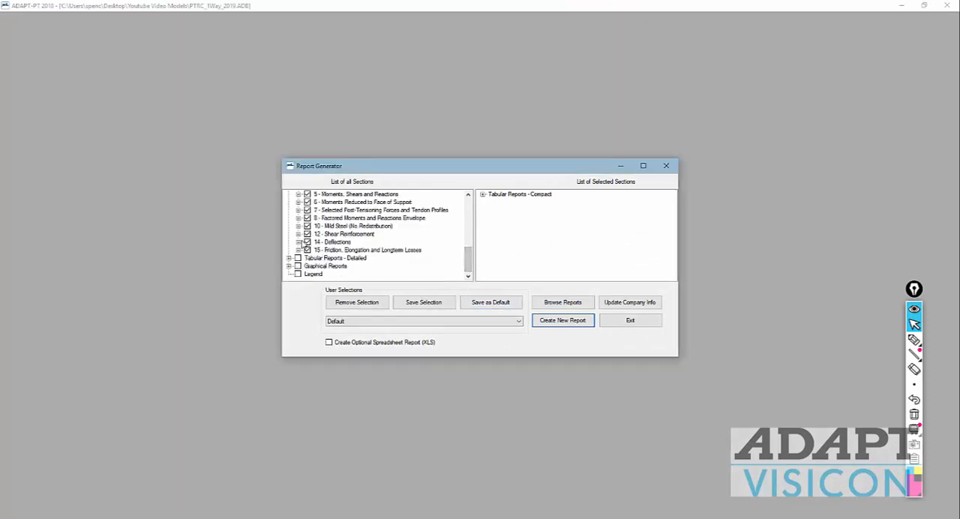
scroll(302, 248, up, 5)
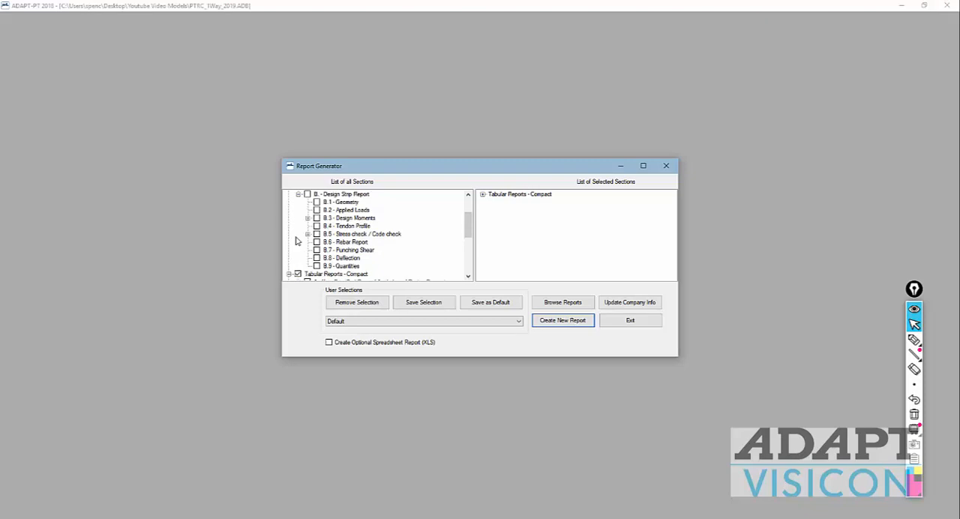
click(298, 275)
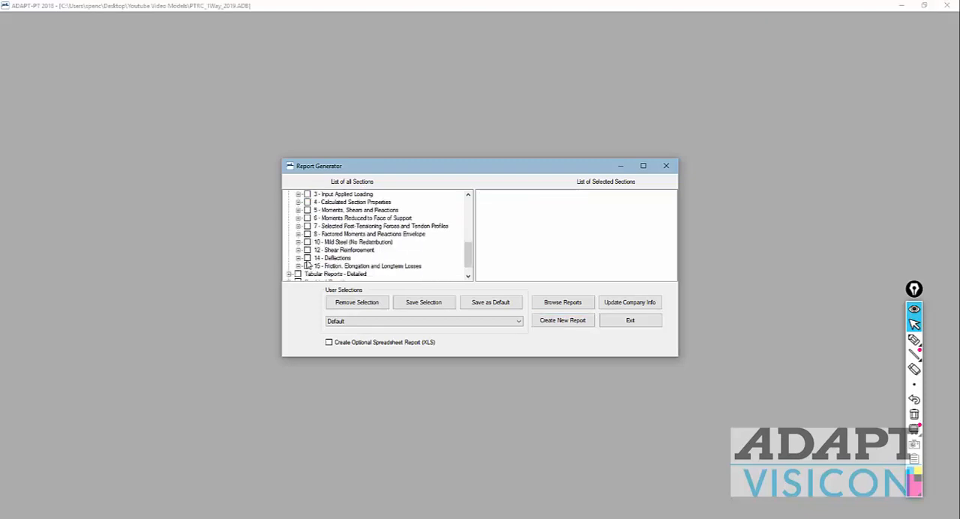
click(308, 258)
scroll(309, 258, down, 1)
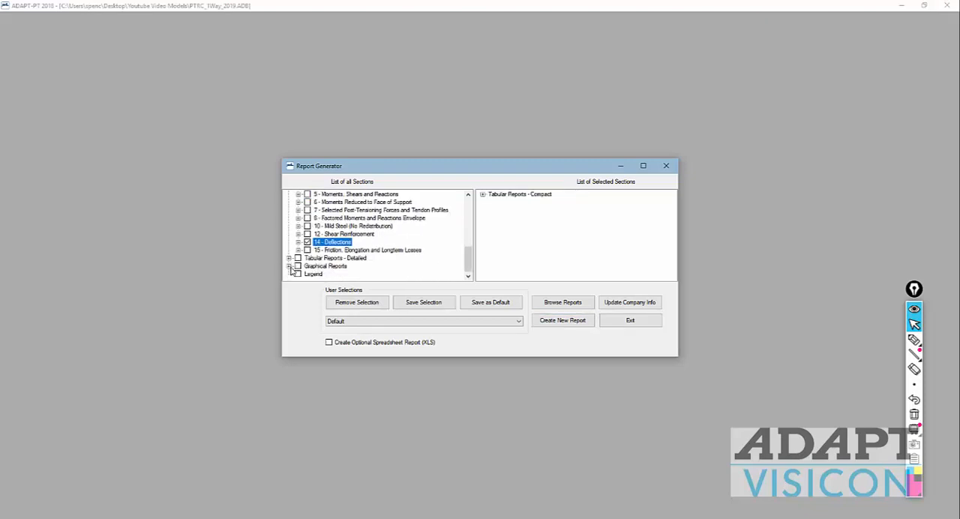
Step: Expand Tabular Reports - Detailed and include section 35 - Detailed Deflections
click(289, 258)
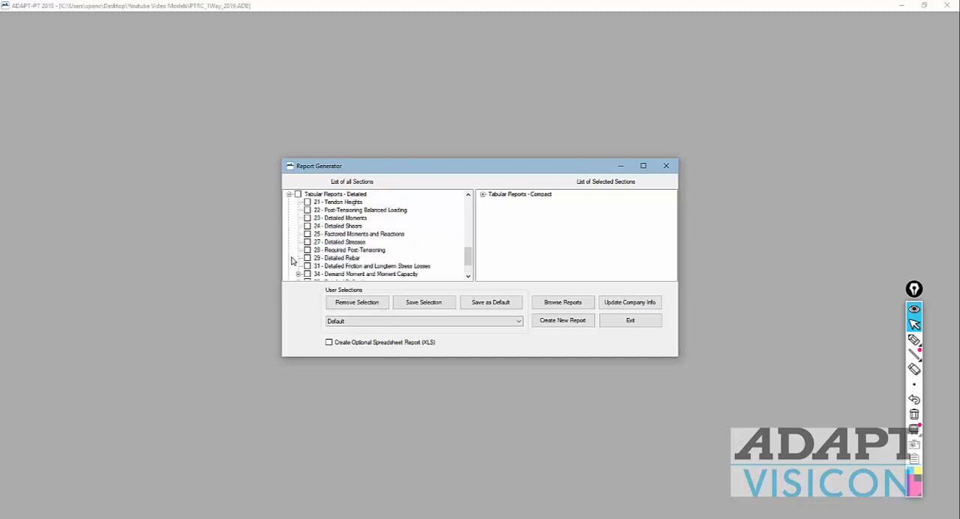
scroll(294, 258, down, 2)
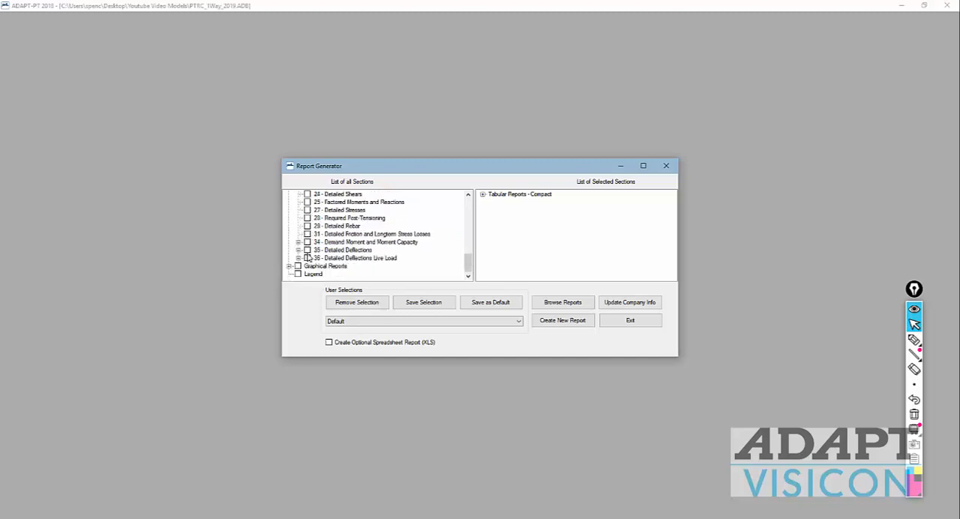
click(308, 250)
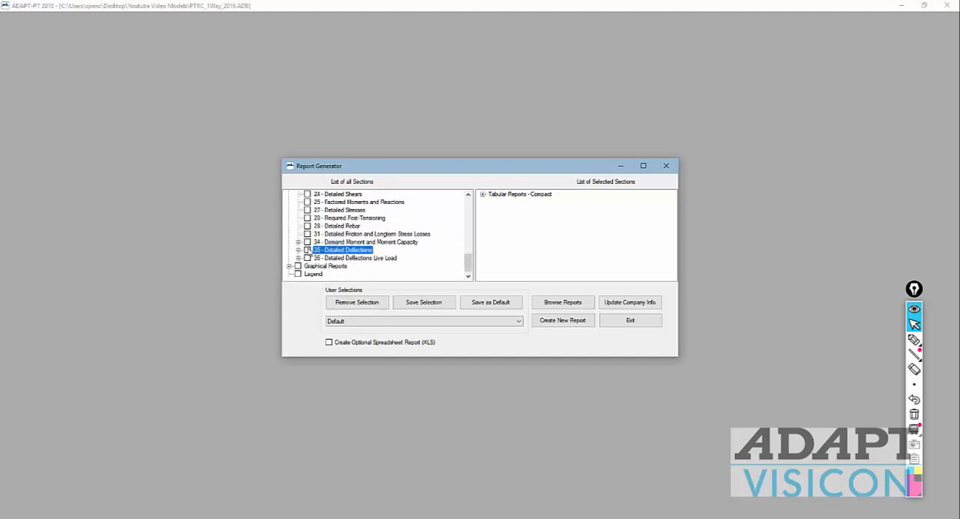
Step: Try to save the active report sections as a selection set named deflectionreport
click(422, 305)
text(deflectionreport)
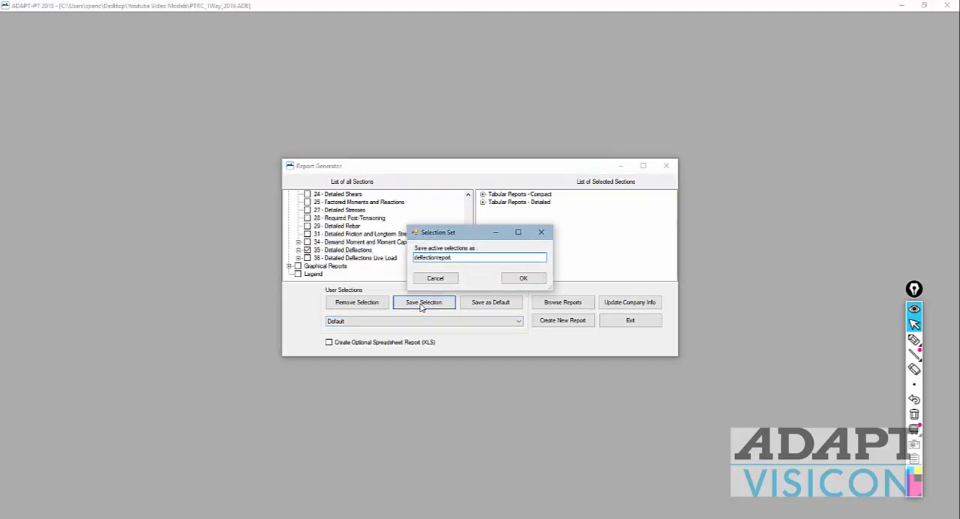
click(523, 278)
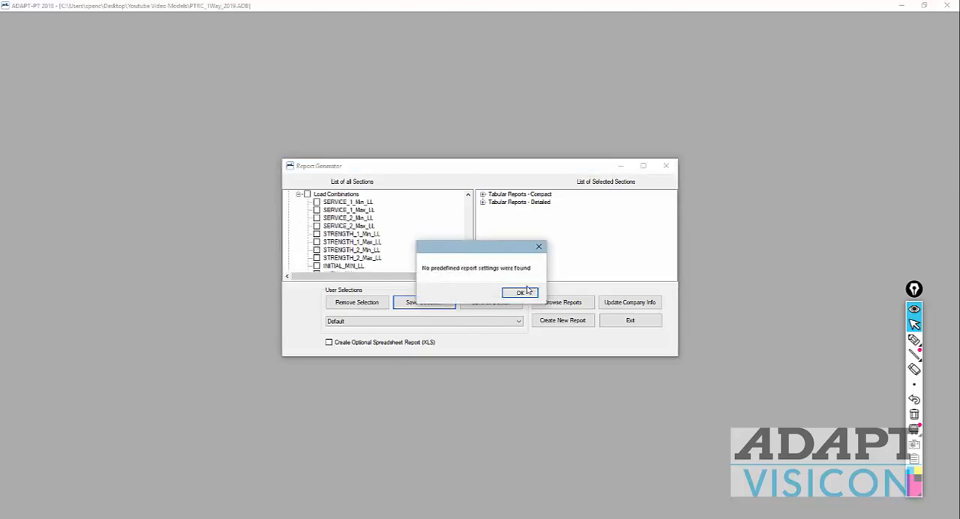
click(519, 292)
Step: Check the list of saved user selections, keep Default, and exit the Report Generator
click(516, 322)
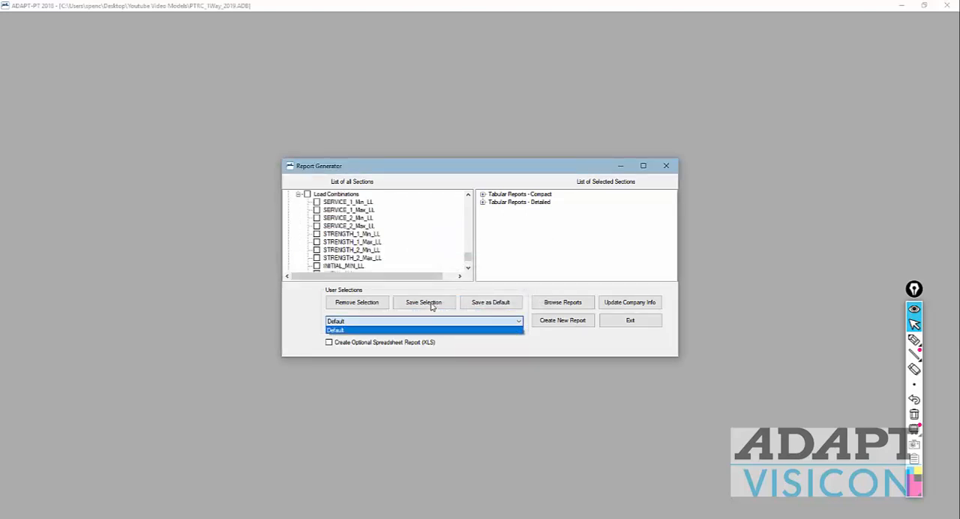
click(530, 345)
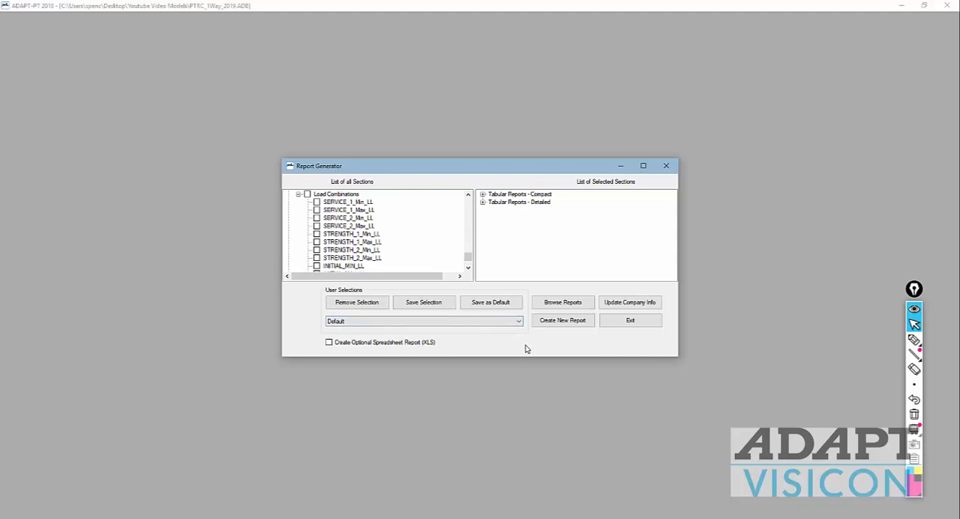
click(651, 326)
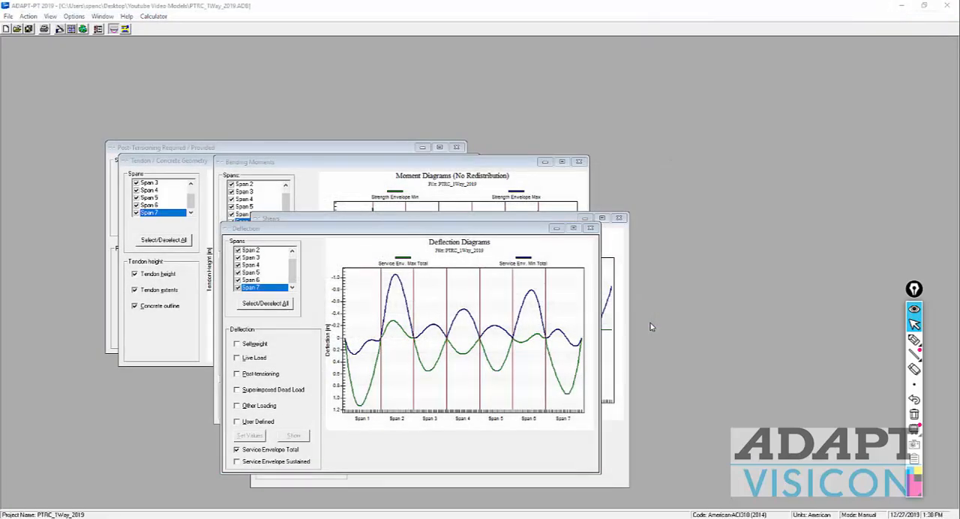